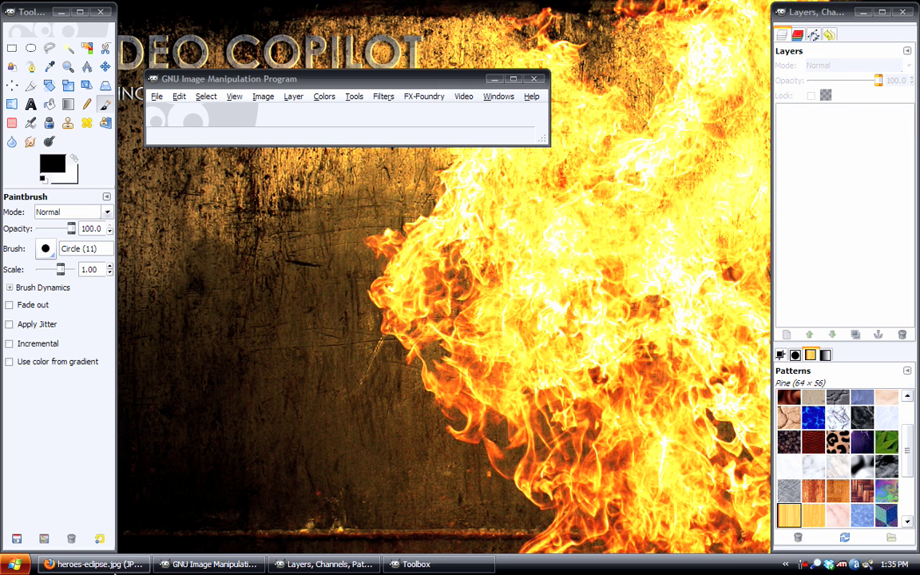
Bring up the heroes-eclipse.jpg reference logo in Firefox
key(alt+Tab)
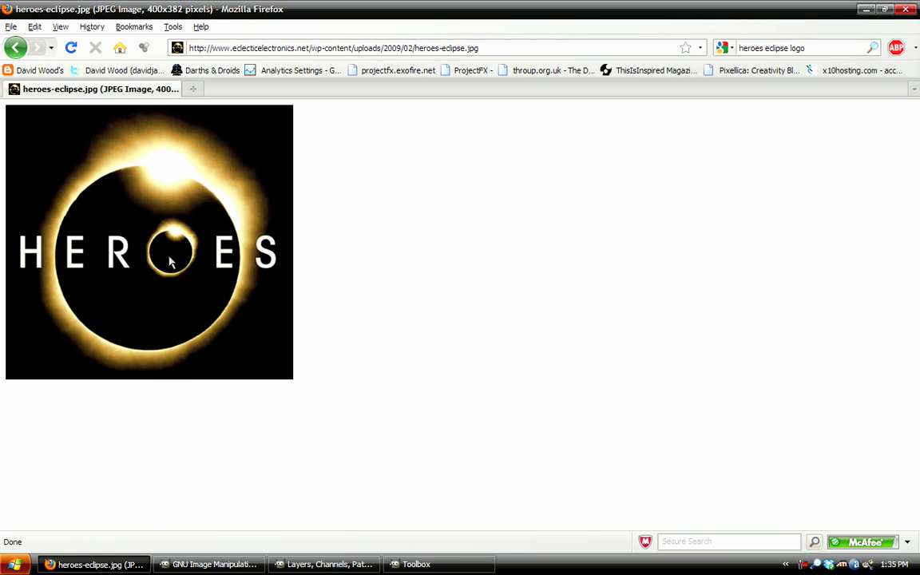
Close the browser and create a new 600×600 image in GIMP
key(alt+F4)
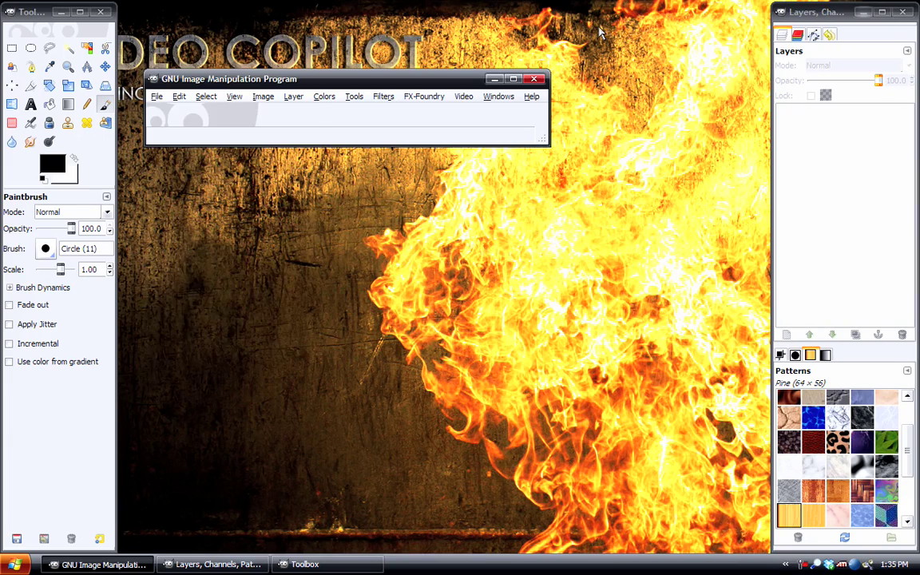
click(156, 96)
click(178, 114)
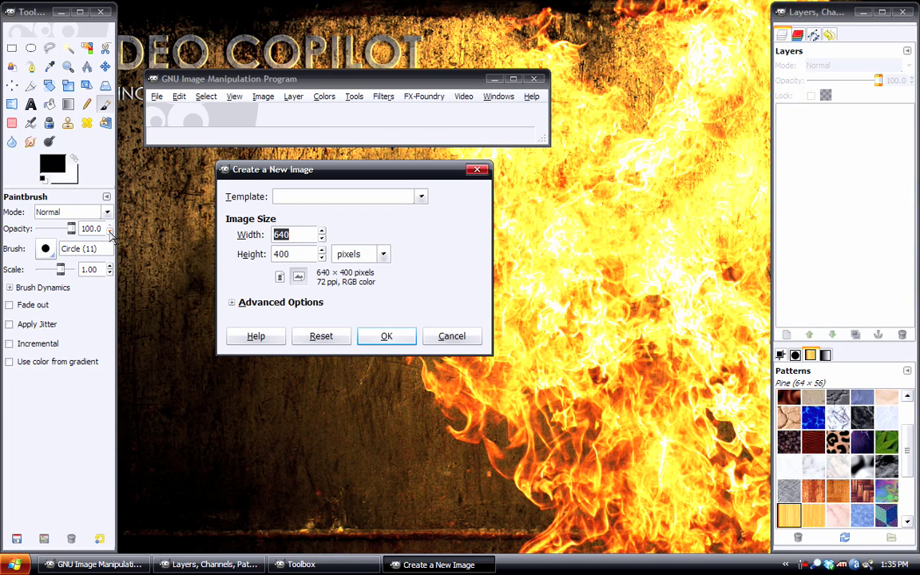
text(6)
key(Tab)
text(600)
key(Return)
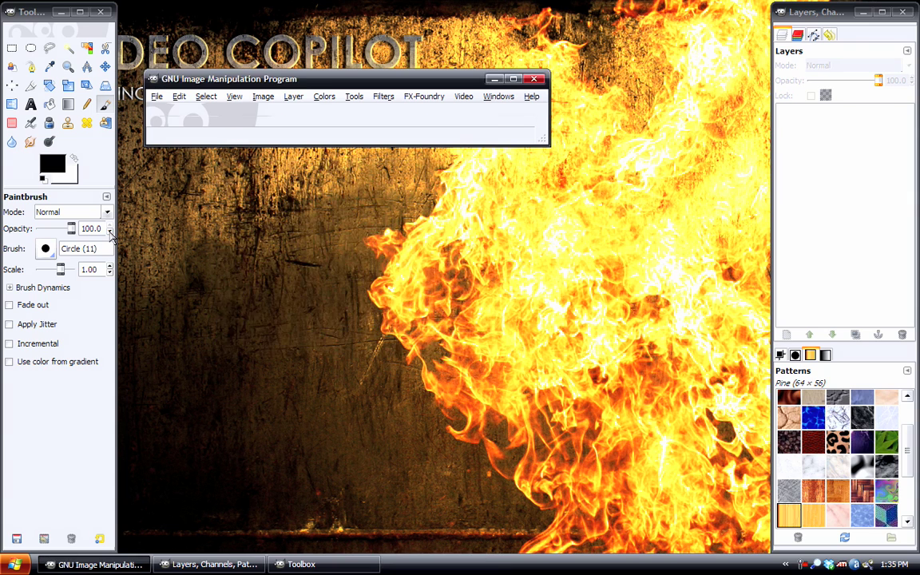
Fill the canvas black and add a transparent layer above Background
drag(303, 79, 302, 24)
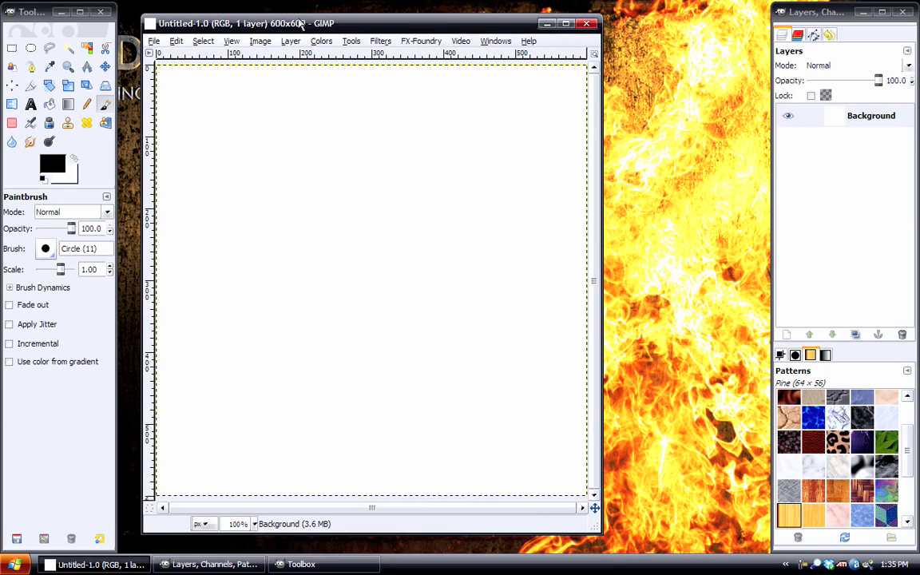
click(175, 41)
click(192, 236)
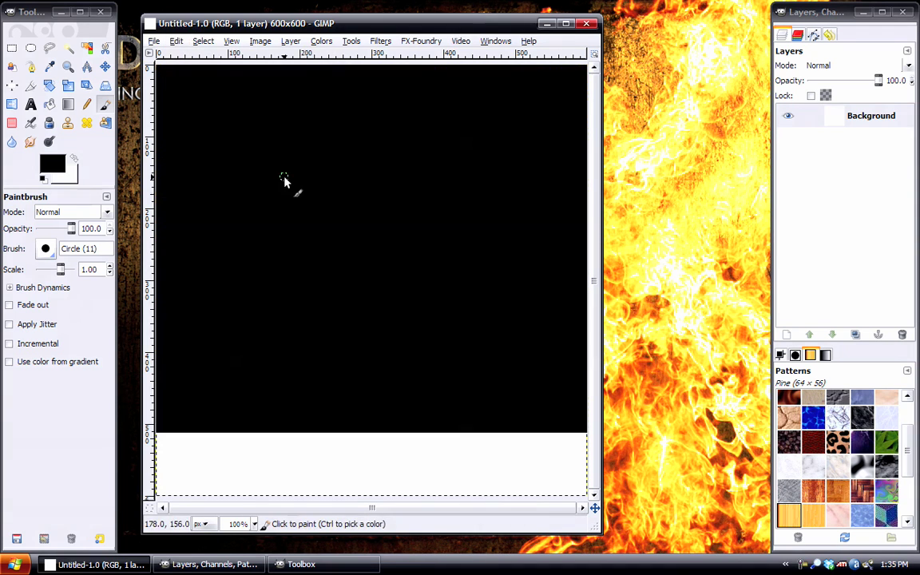
click(290, 41)
click(308, 55)
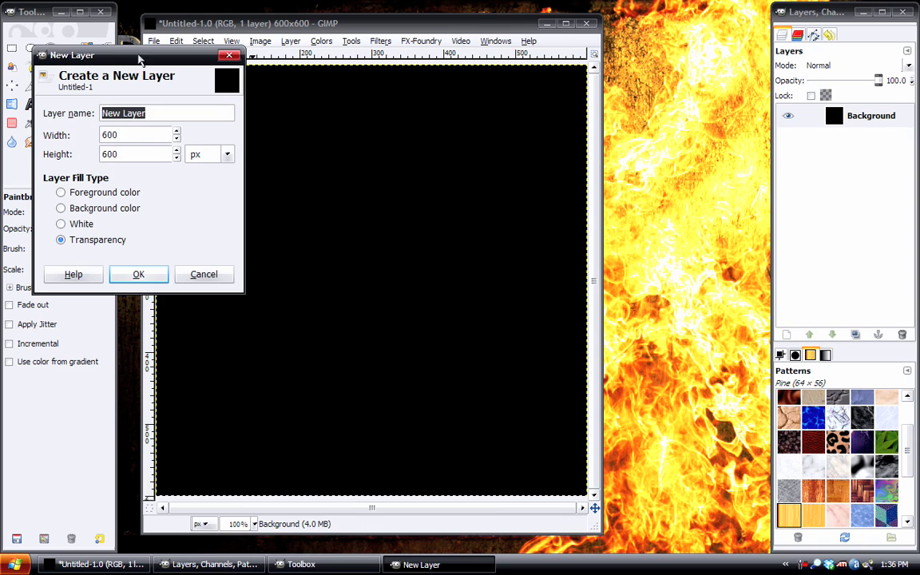
drag(139, 58, 190, 69)
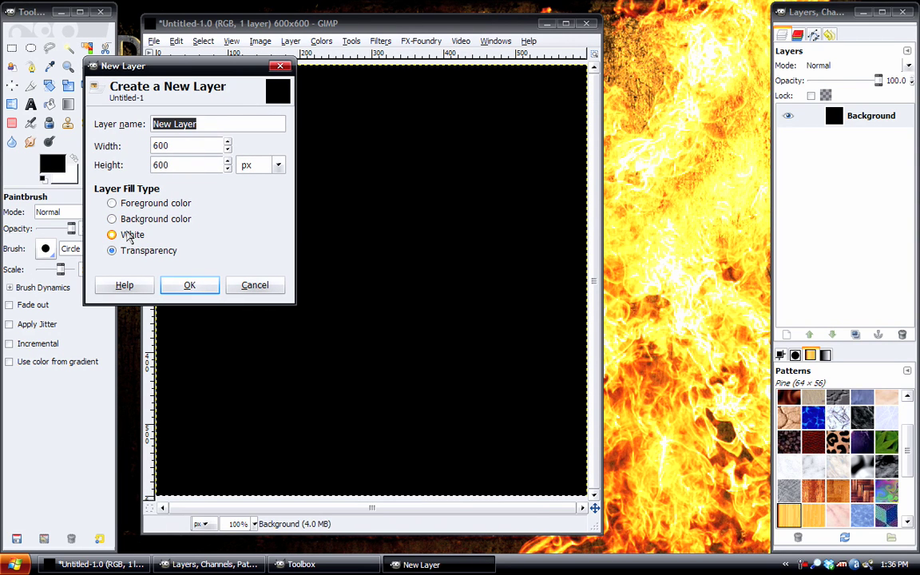
click(187, 286)
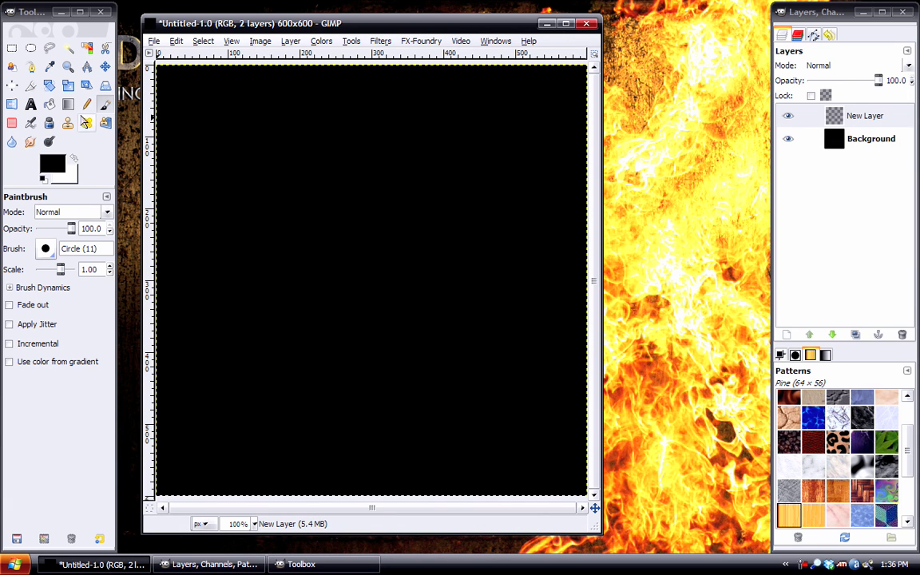
Select a 332×332 circle and fill it with white
click(32, 50)
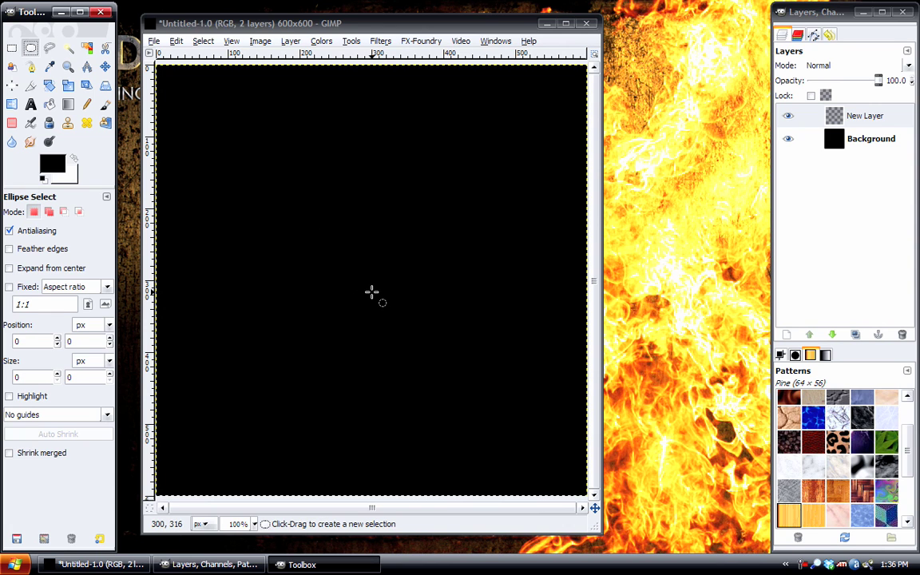
drag(371, 293, 493, 400)
click(340, 194)
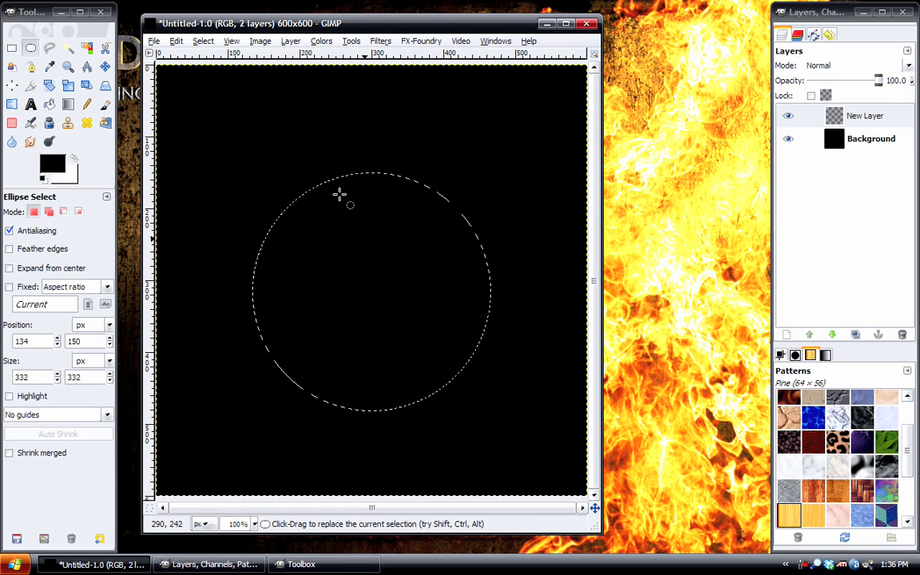
click(176, 41)
click(213, 259)
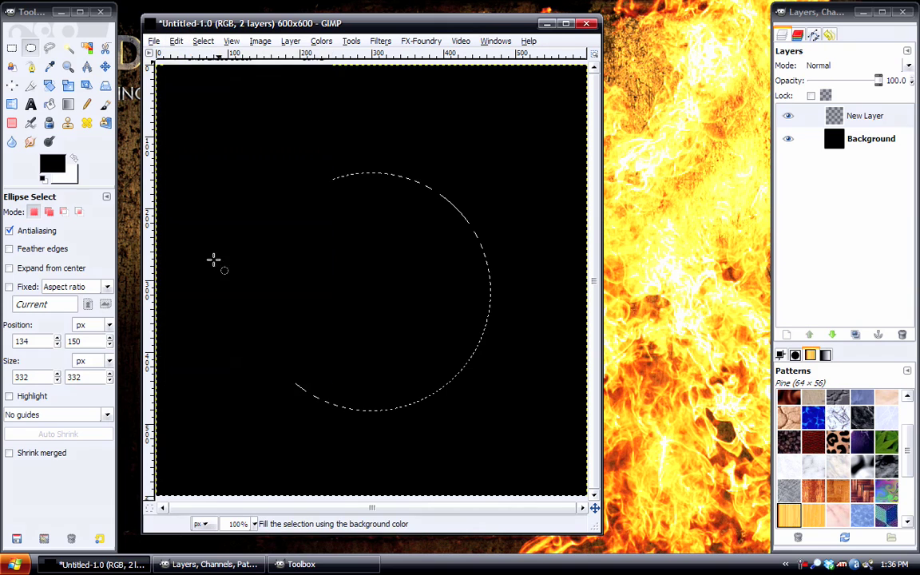
Clear the selection and autocrop the layer to the circle
click(203, 40)
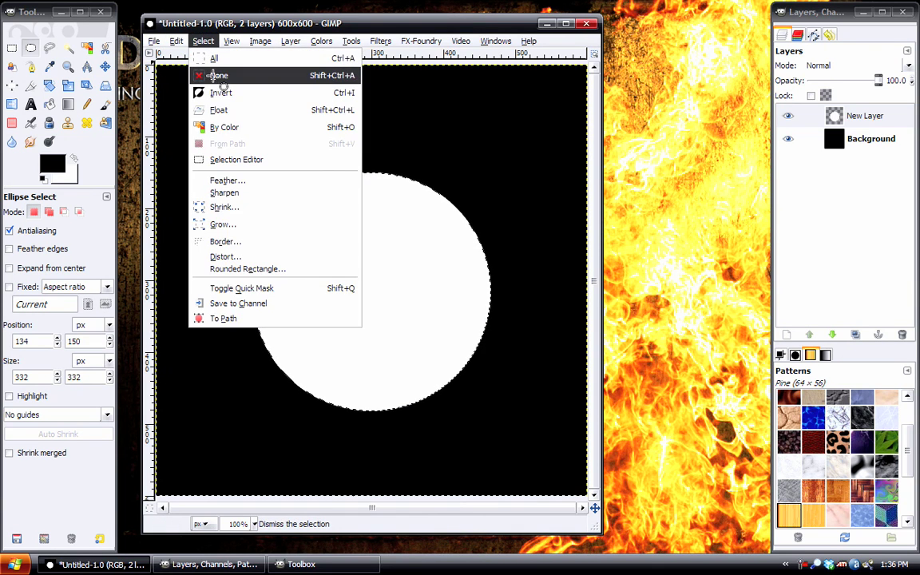
click(217, 76)
drag(287, 21, 309, 8)
click(311, 28)
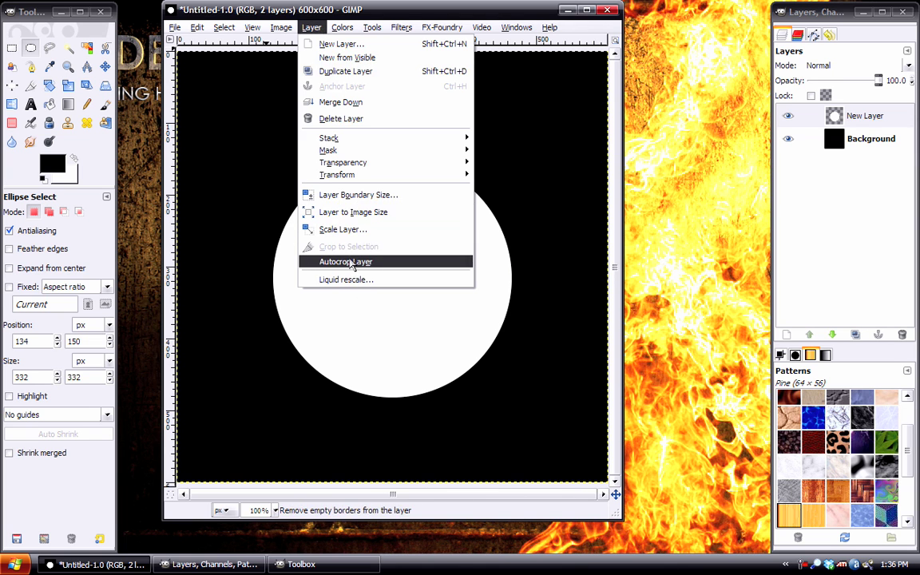
click(352, 262)
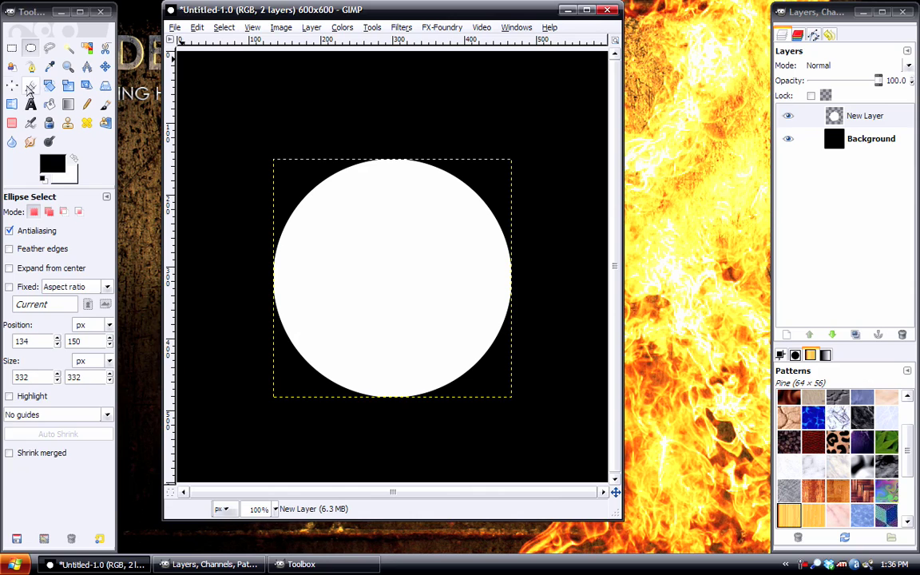
Centre the circle layer on the canvas and expand it to image size
click(30, 85)
click(287, 263)
click(55, 293)
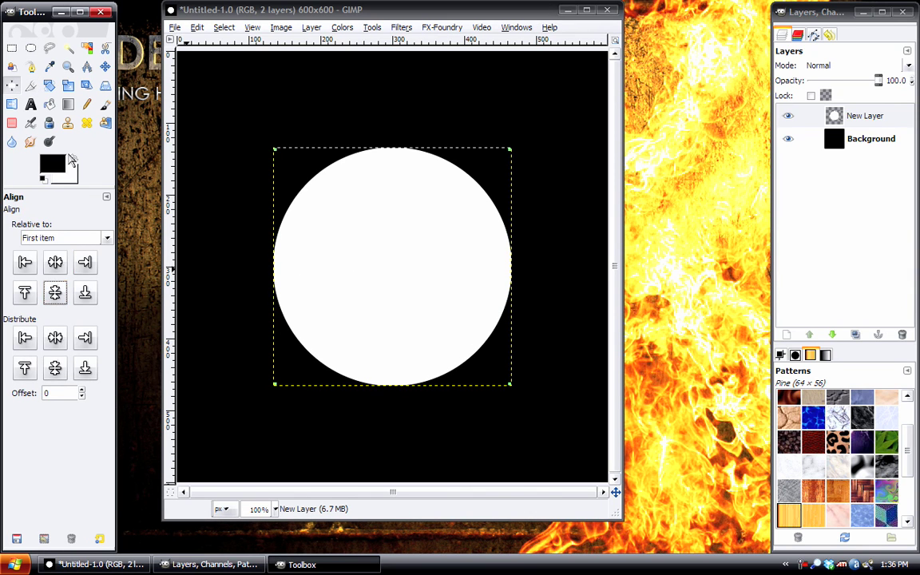
click(105, 66)
click(311, 27)
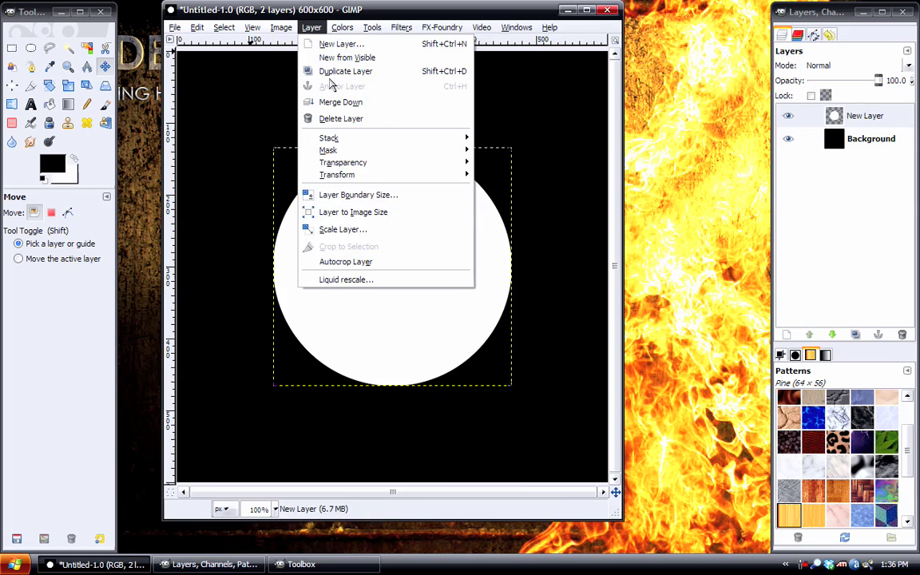
click(353, 212)
drag(372, 9, 342, 33)
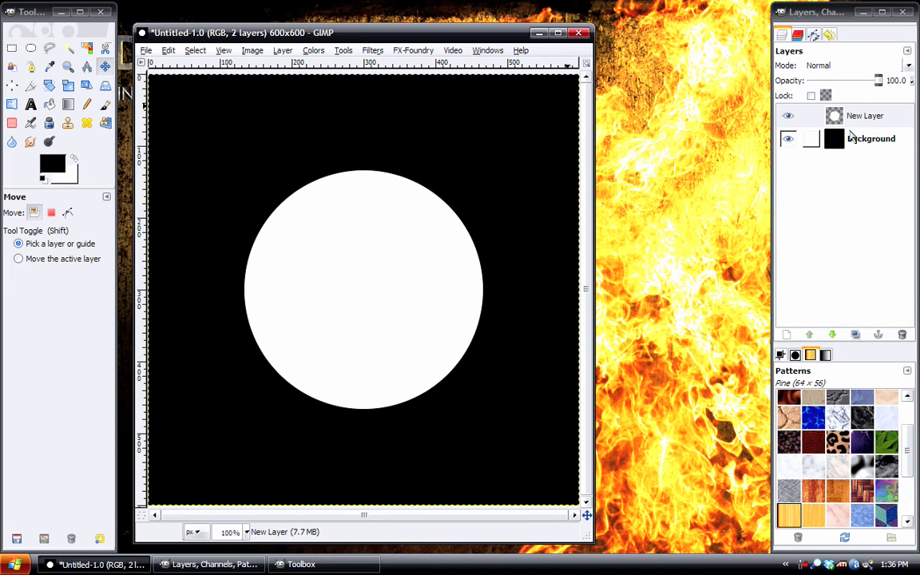
Duplicate the circle layer twice, invert the top copy to black, and hide both copies
click(856, 334)
click(856, 334)
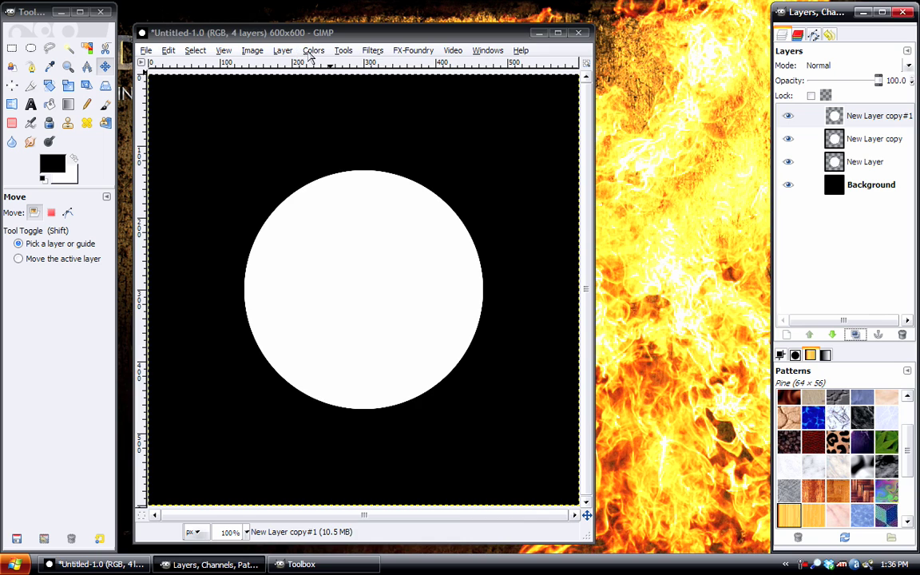
click(313, 50)
click(328, 229)
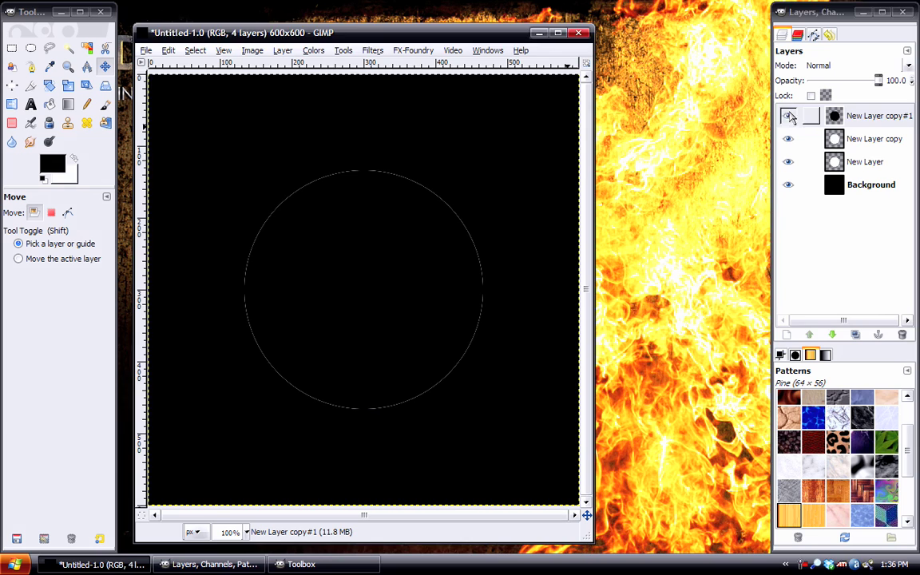
click(788, 116)
click(788, 139)
click(811, 161)
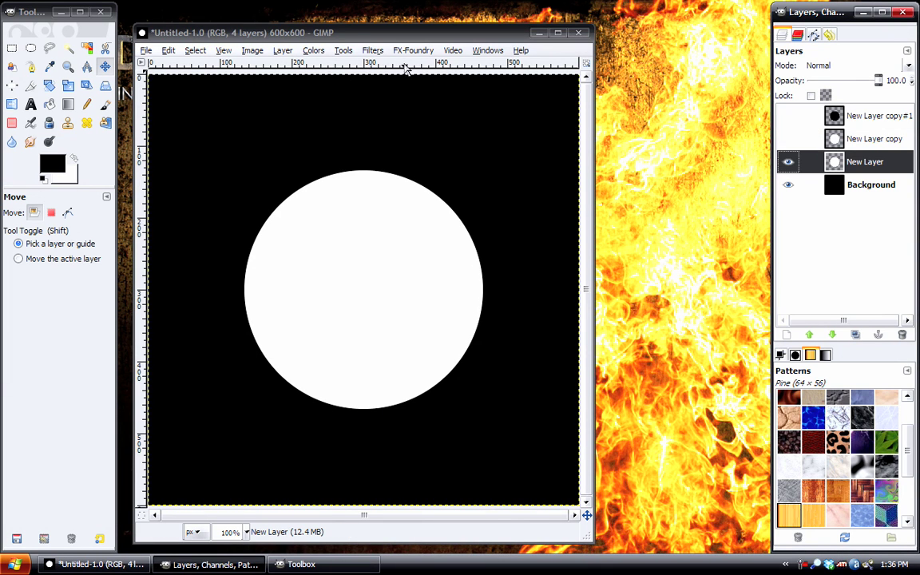
click(372, 51)
Gaussian-blur the white circle with radius 80 and show the black circle above it
mouse_move(525, 130)
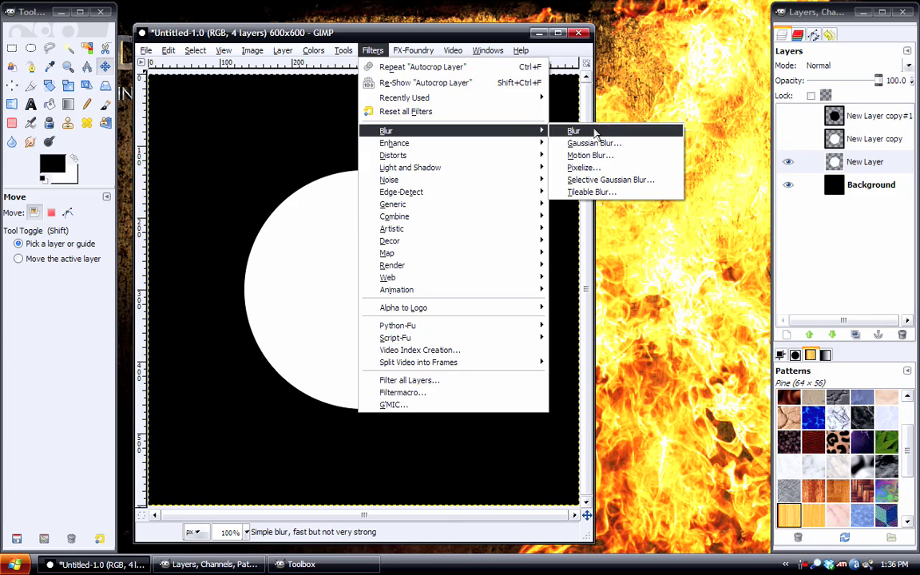
click(607, 143)
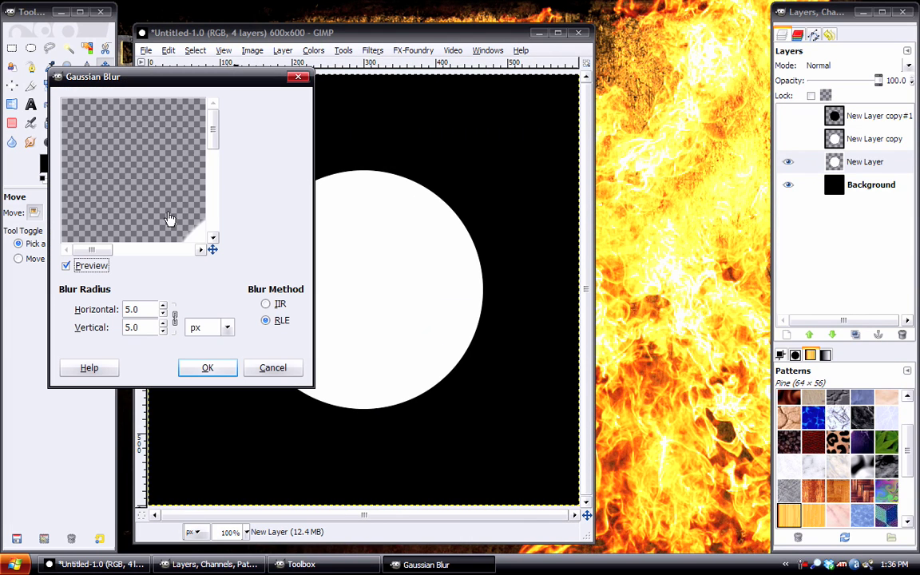
drag(169, 219, 137, 158)
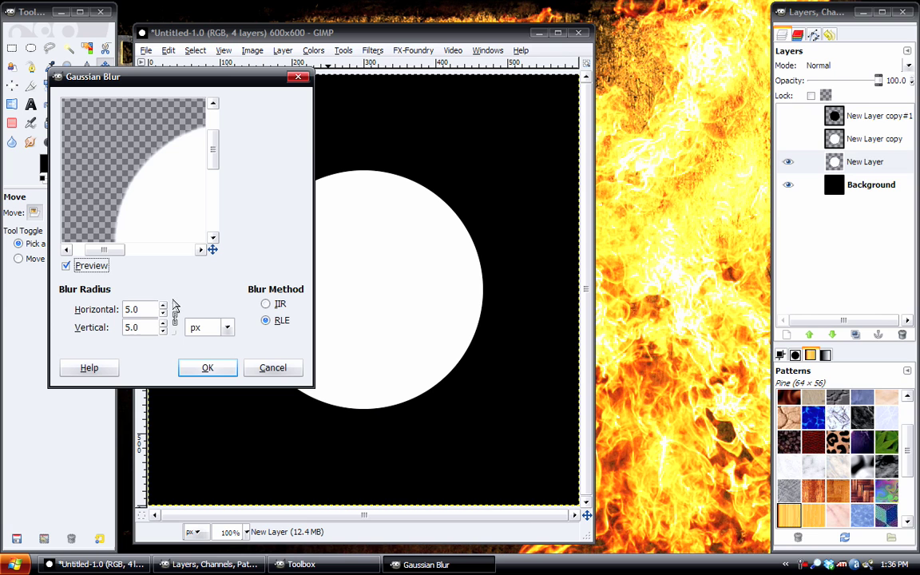
double_click(148, 309)
text(80)
key(Tab)
click(196, 369)
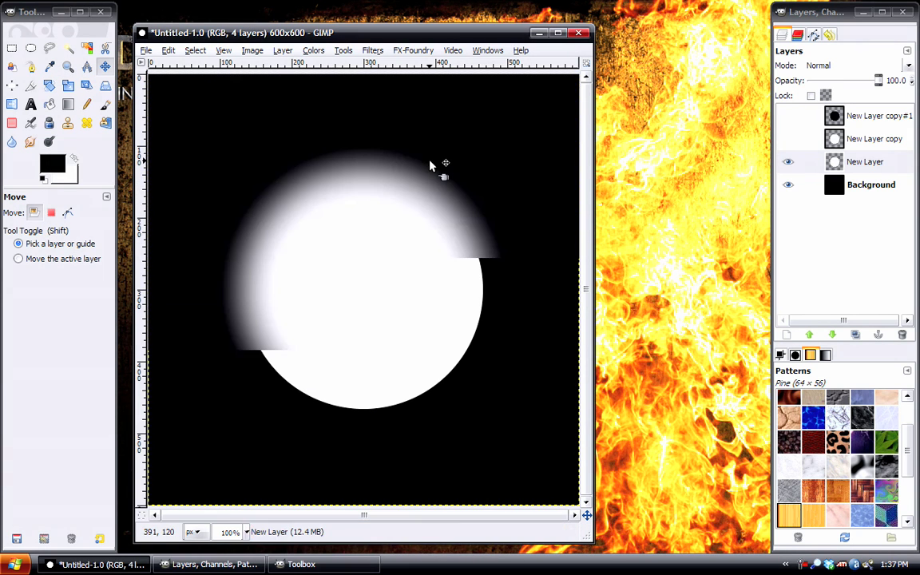
click(788, 116)
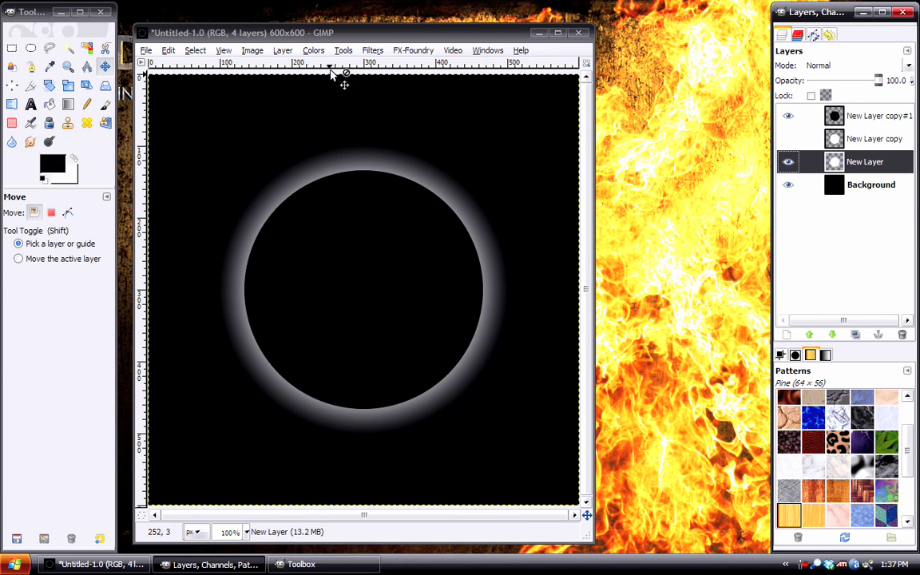
Tighten the glow with Levels on the Alpha channel (input white 131), then repeat the blur
click(314, 51)
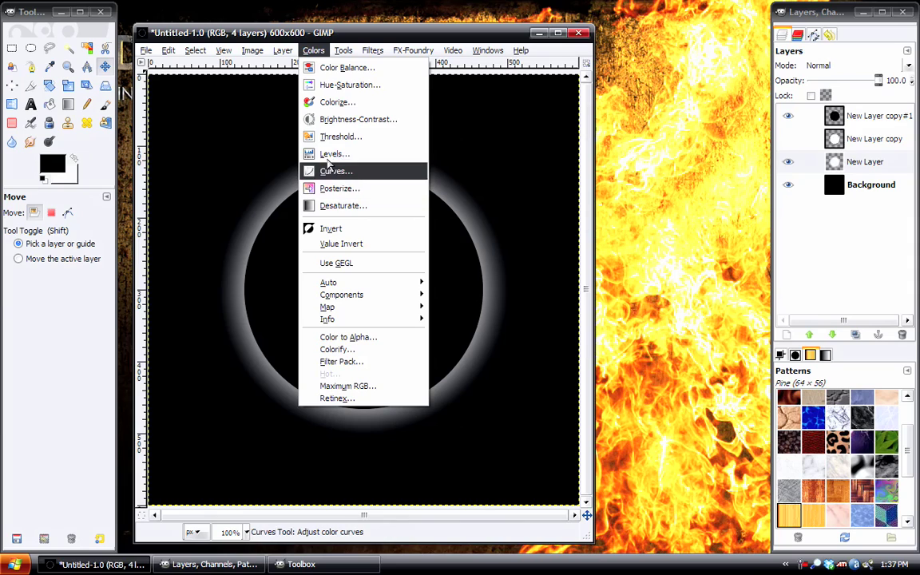
click(315, 153)
click(76, 130)
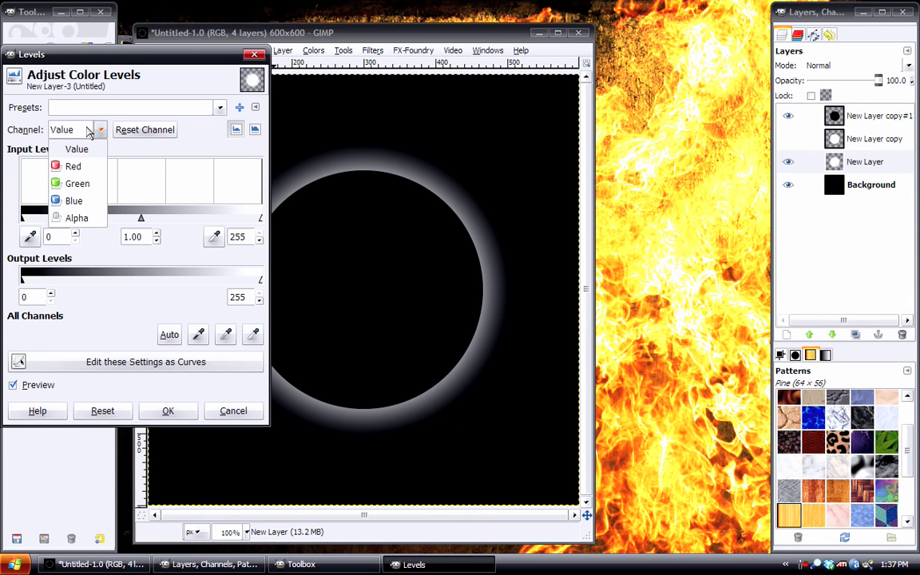
click(80, 214)
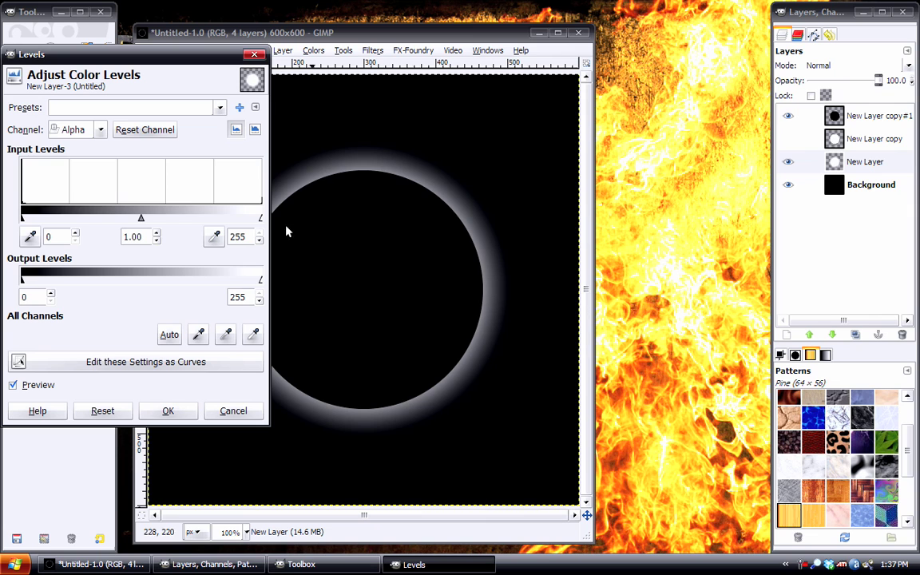
mouse_move(259, 217)
mouse_down()
mouse_move(128, 215)
mouse_move(146, 215)
mouse_up()
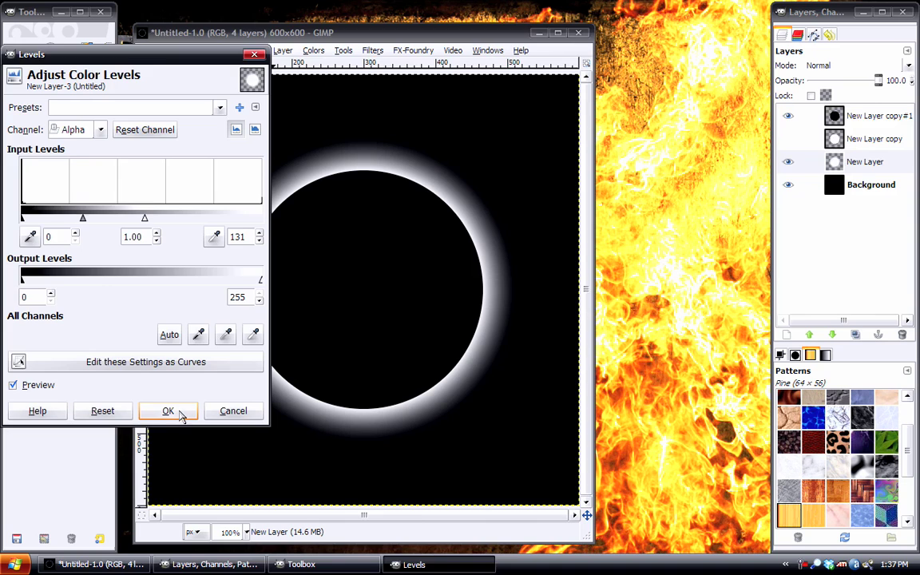
click(169, 410)
click(372, 51)
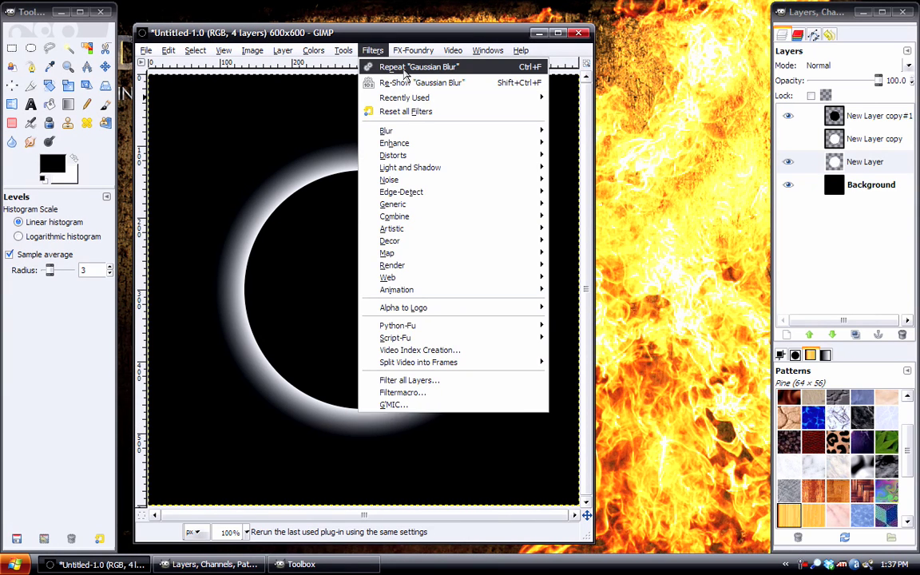
click(405, 72)
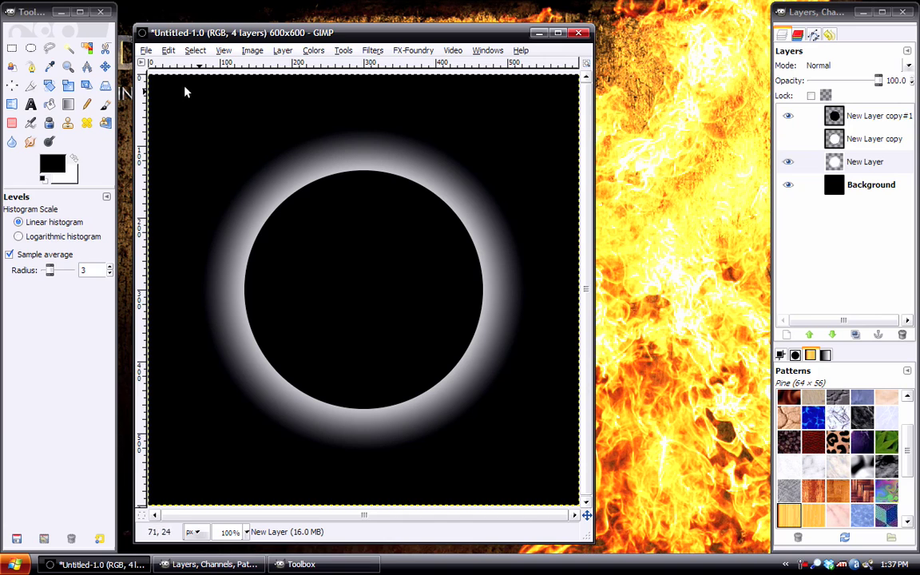
Nudge the glow layer up and to the right with the Move tool
click(105, 66)
click(435, 188)
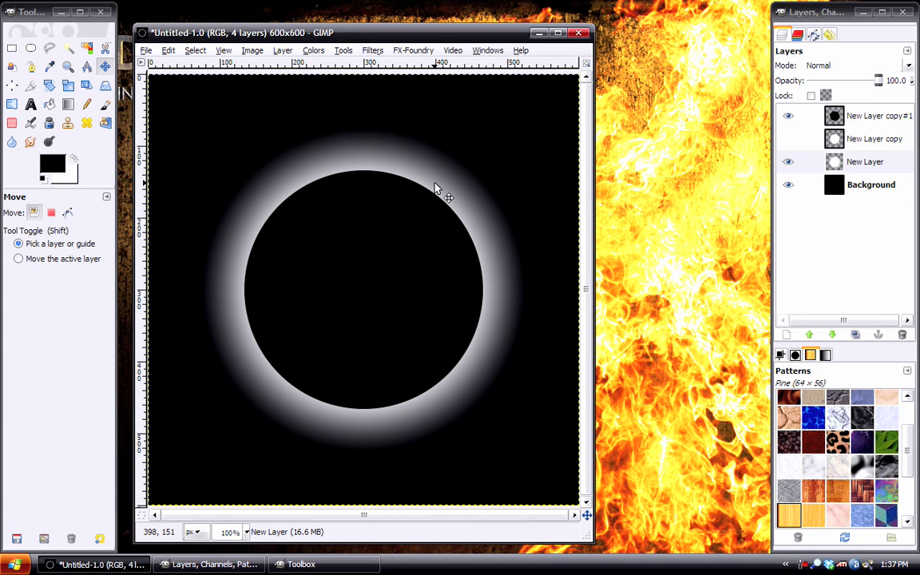
key(shift+Right)
key(shift+Up)
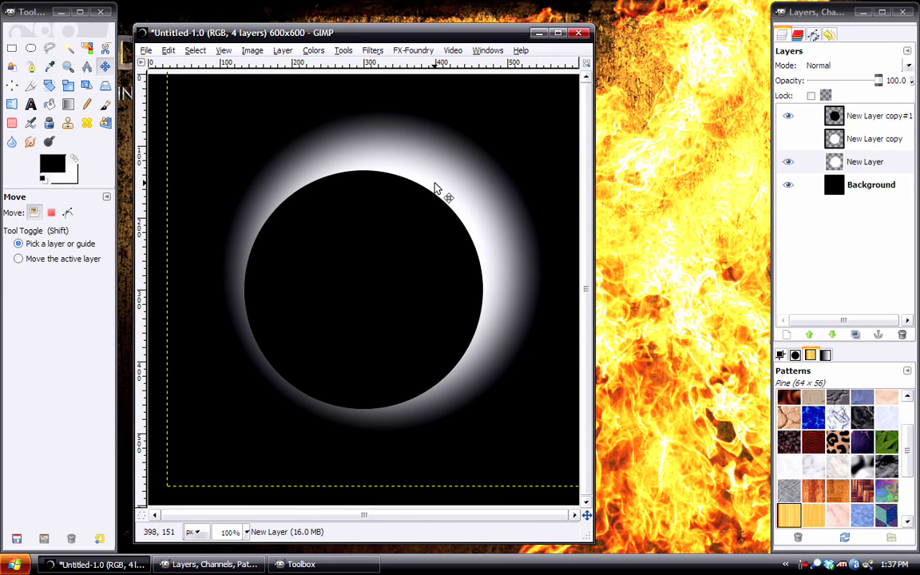
Select New Layer copy and toggle layer visibility to compare the glows
click(865, 162)
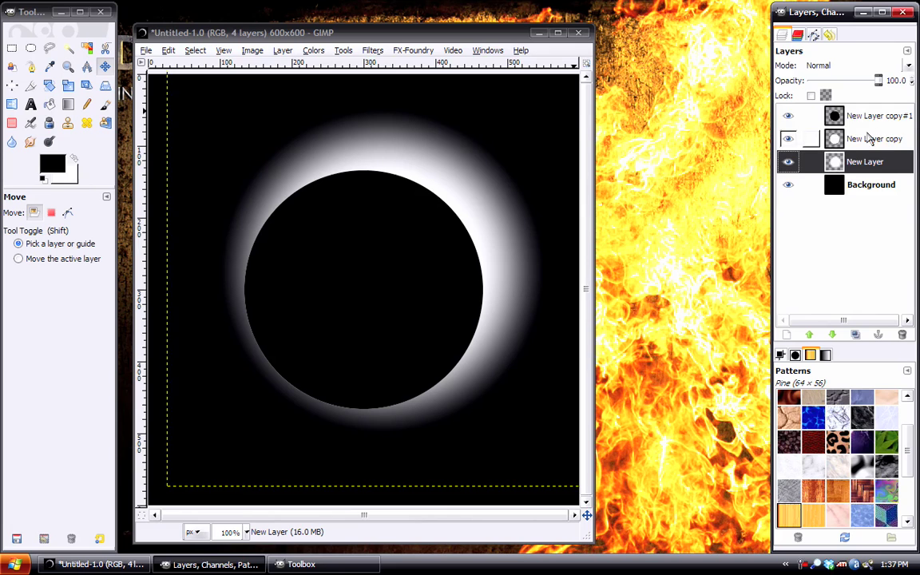
click(869, 138)
click(788, 115)
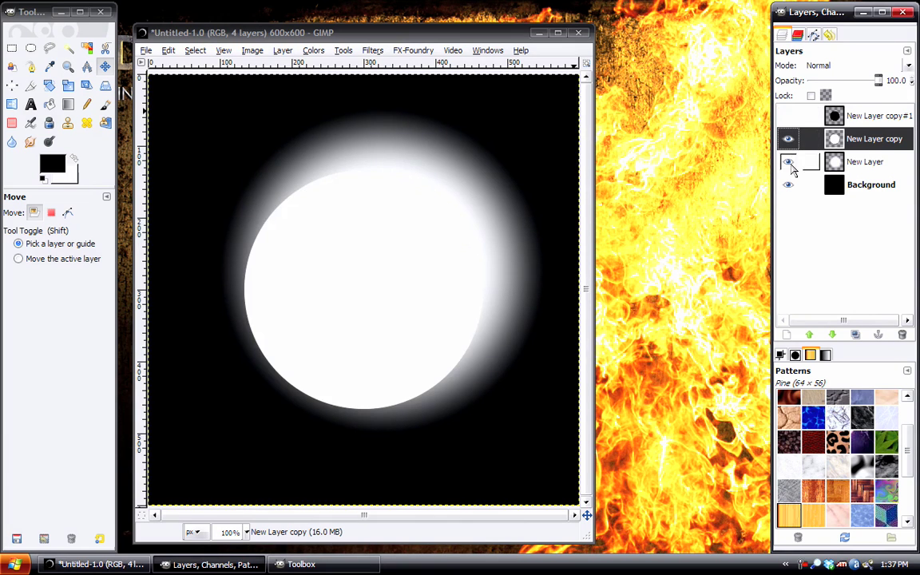
click(789, 161)
click(788, 162)
click(788, 116)
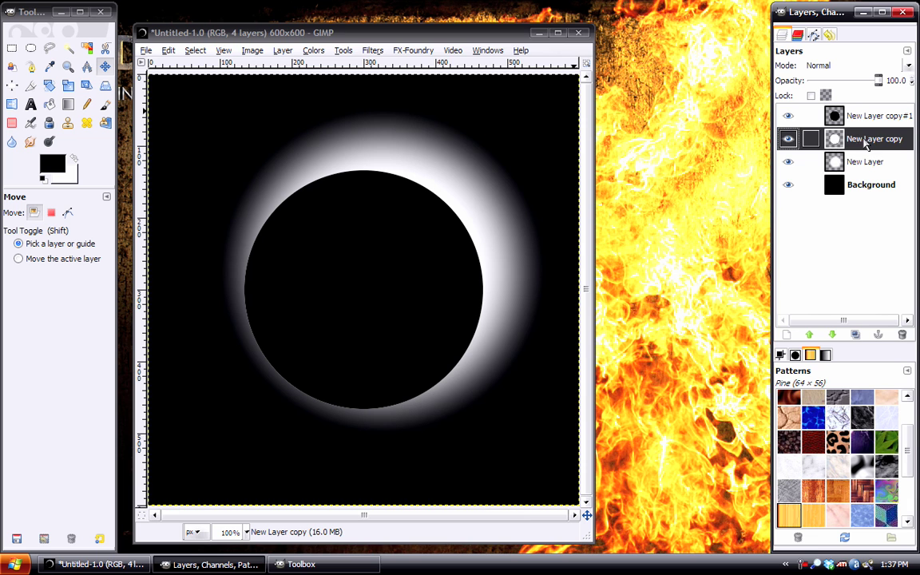
Blur New Layer copy unevenly with Gaussian Blur, horizontal 20 and vertical 80
click(372, 51)
click(264, 179)
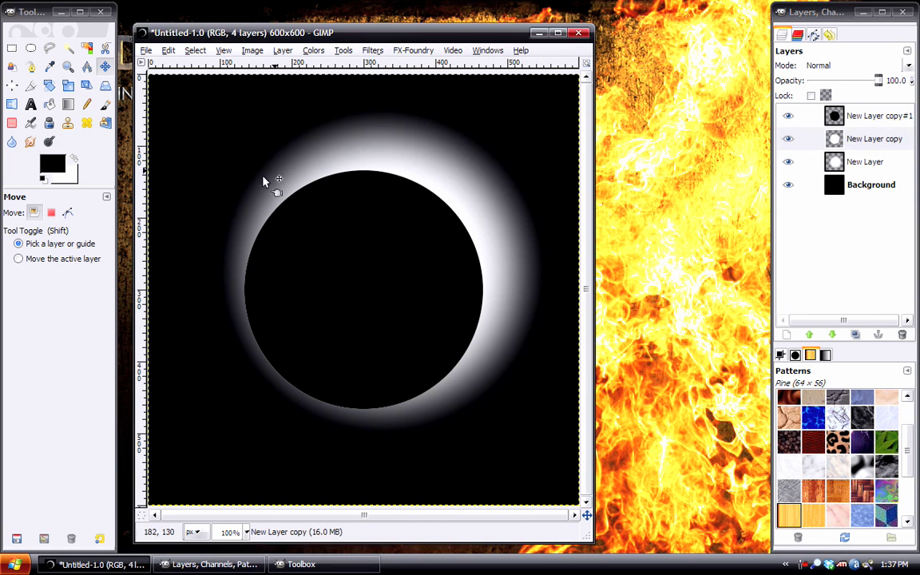
drag(182, 352, 97, 345)
text(20)
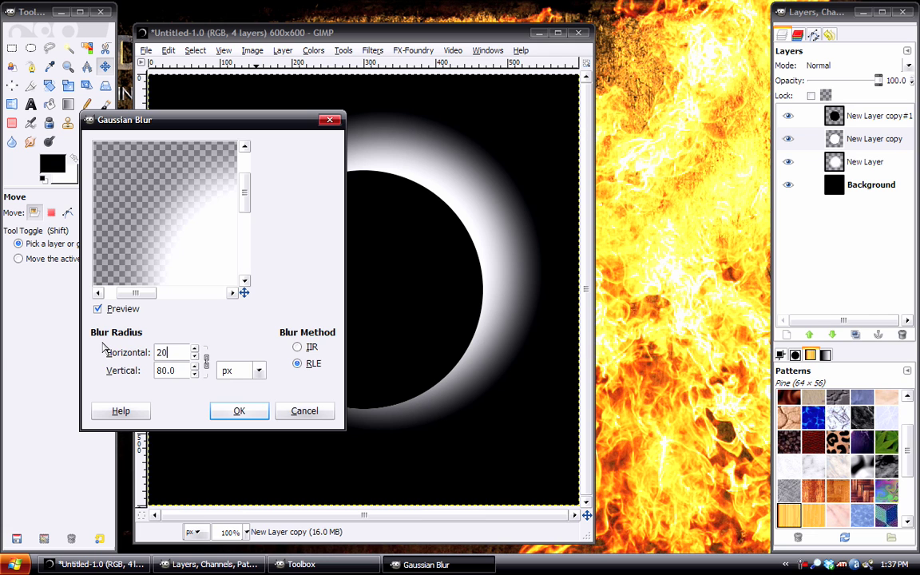
click(239, 411)
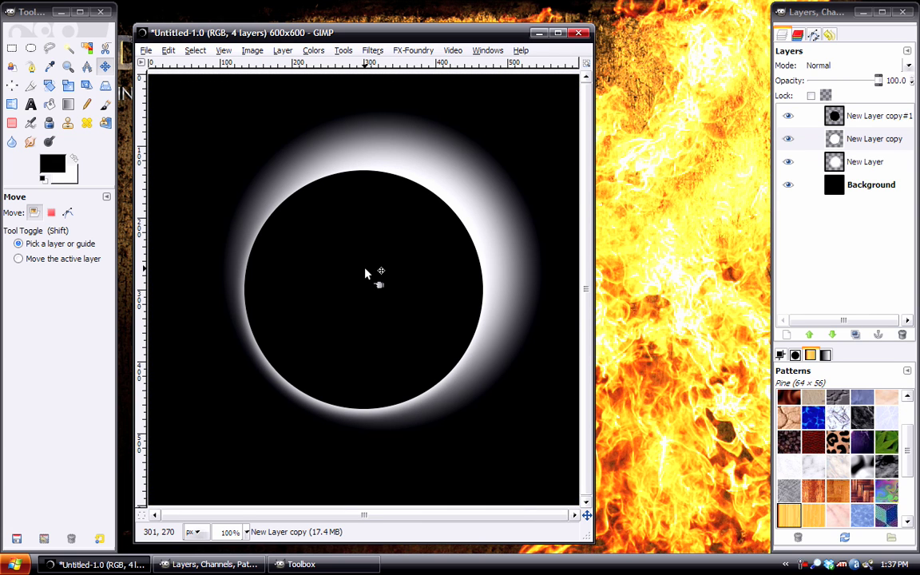
key(ctrl+a)
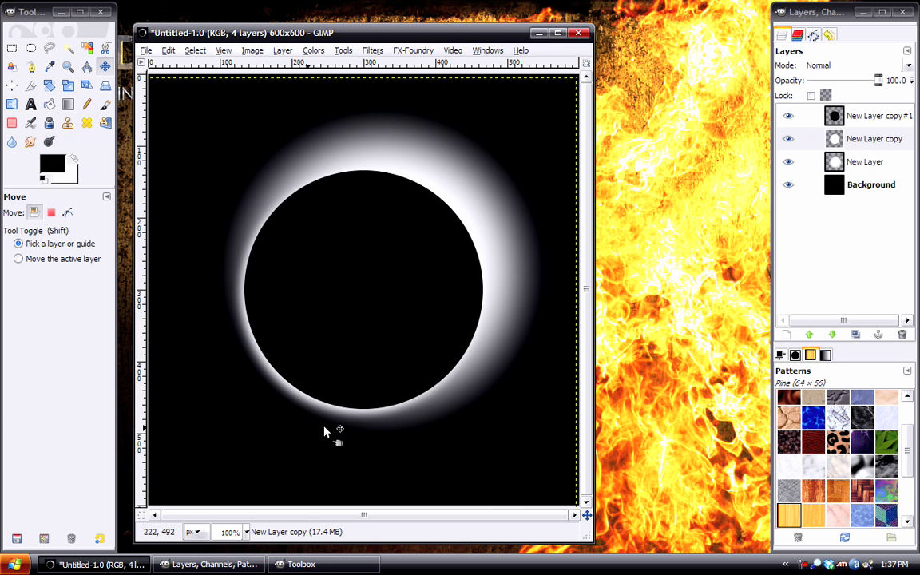
Hide the black circle and merge both glow layers down into Background
click(788, 116)
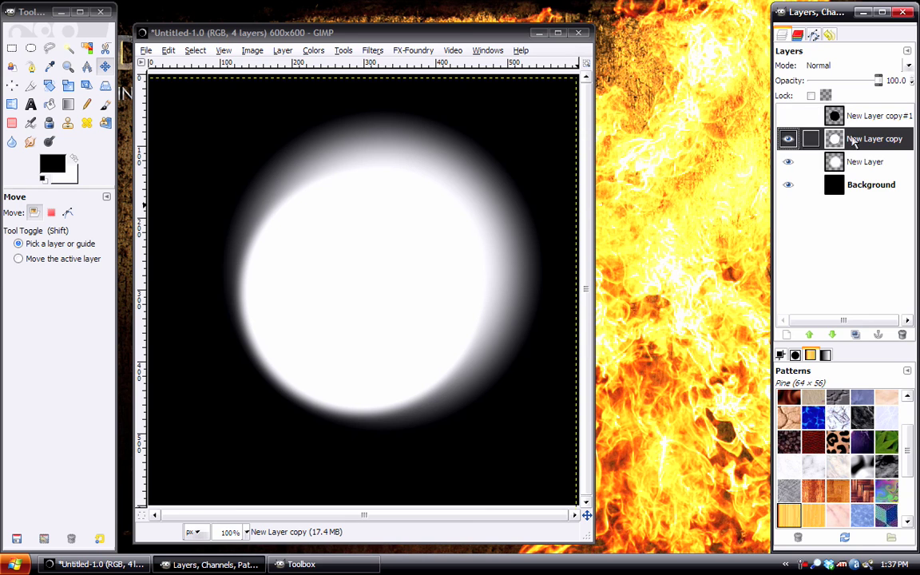
click(865, 162)
right_click(865, 164)
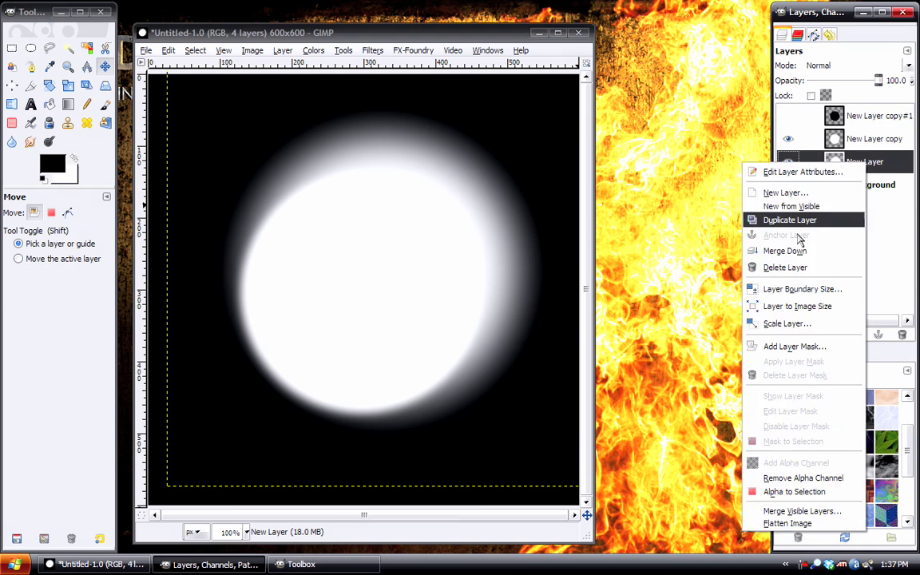
click(805, 253)
right_click(867, 140)
click(799, 231)
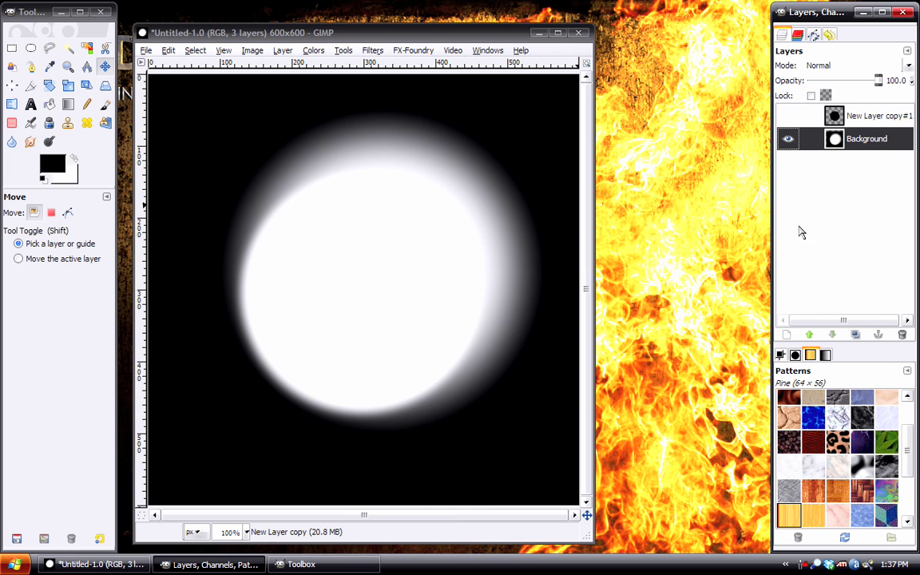
click(788, 116)
click(788, 117)
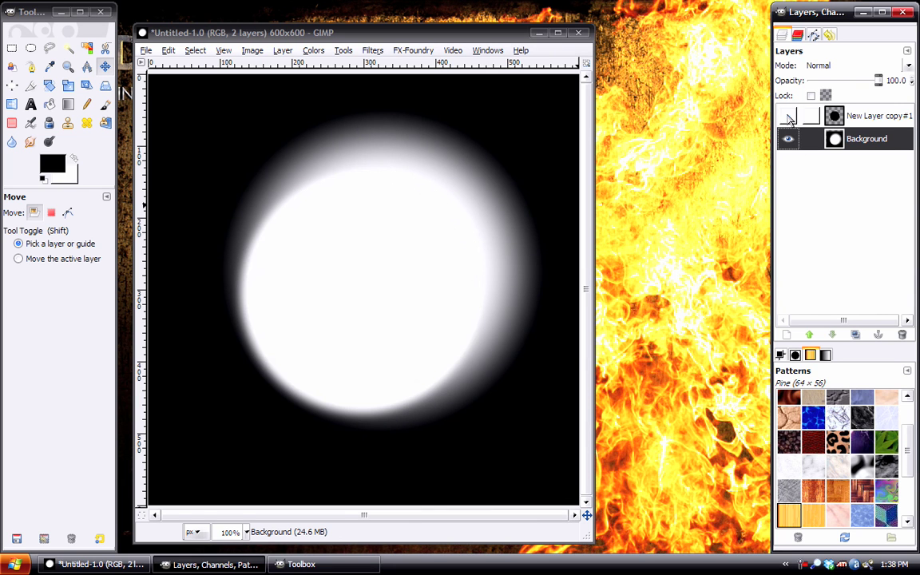
Add a new layer filled with the black foreground colour
click(283, 50)
click(300, 64)
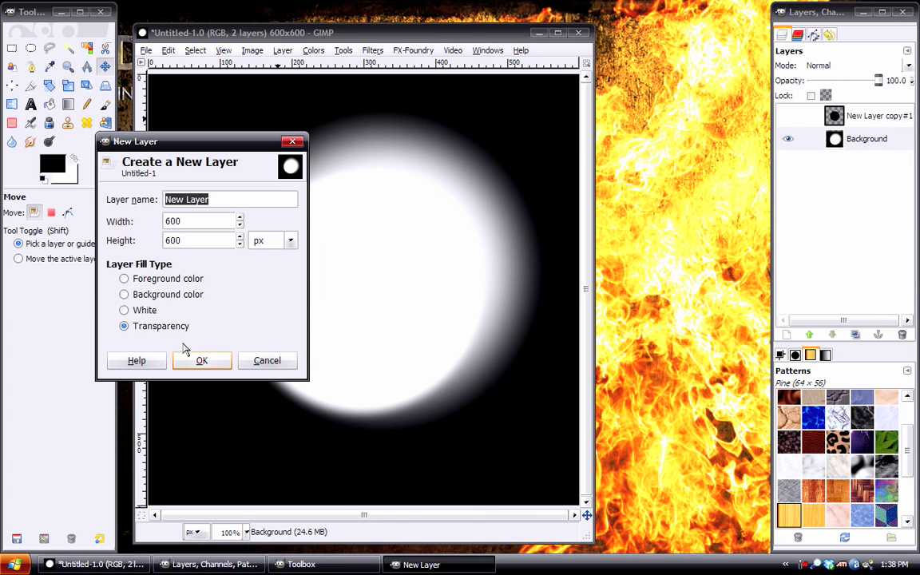
click(123, 278)
click(202, 360)
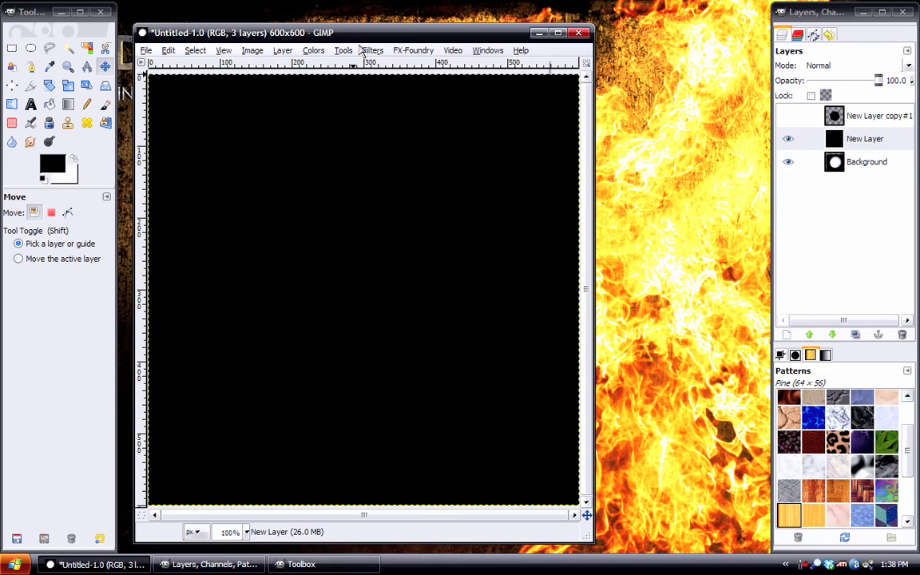
click(365, 50)
Render randomized Solid Noise at about 10.7 size on the black layer and set it to Overlay
mouse_move(514, 265)
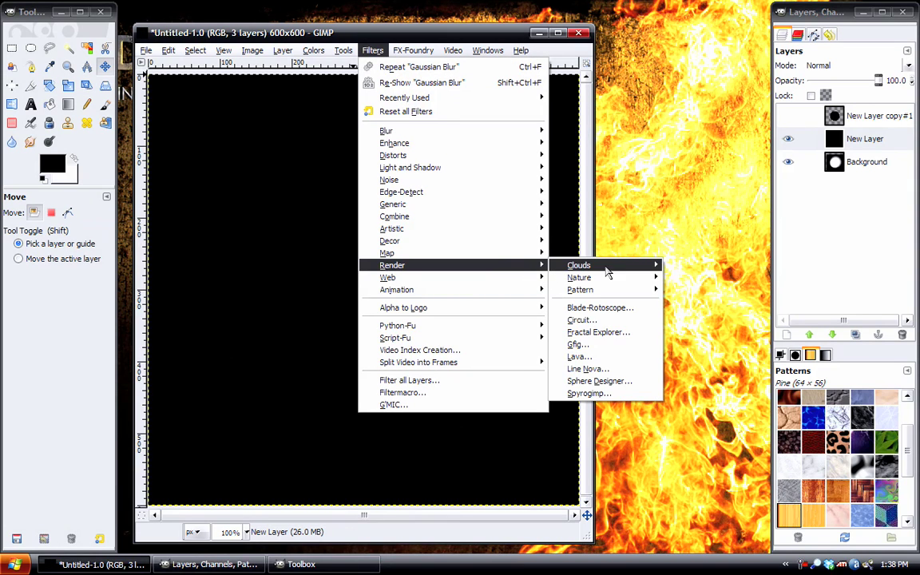
mouse_move(607, 270)
click(700, 302)
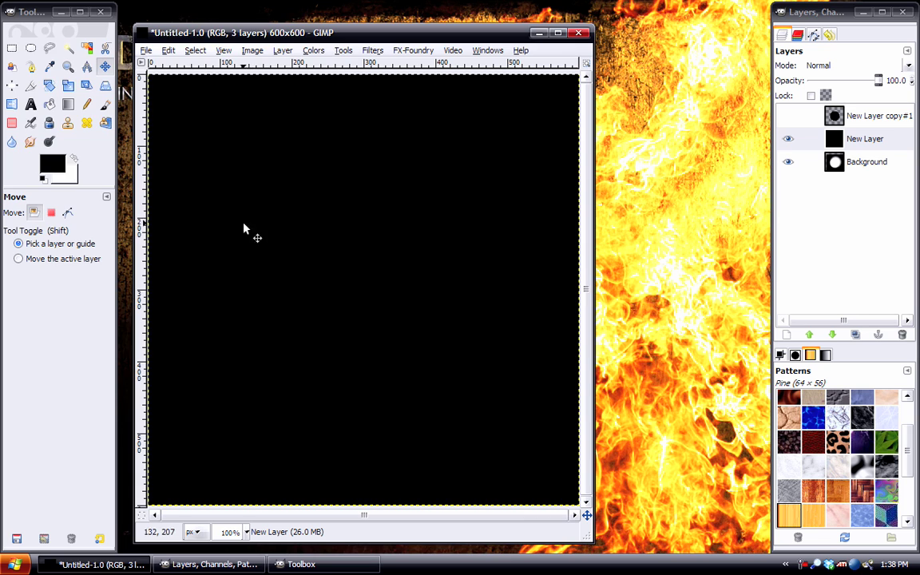
click(221, 237)
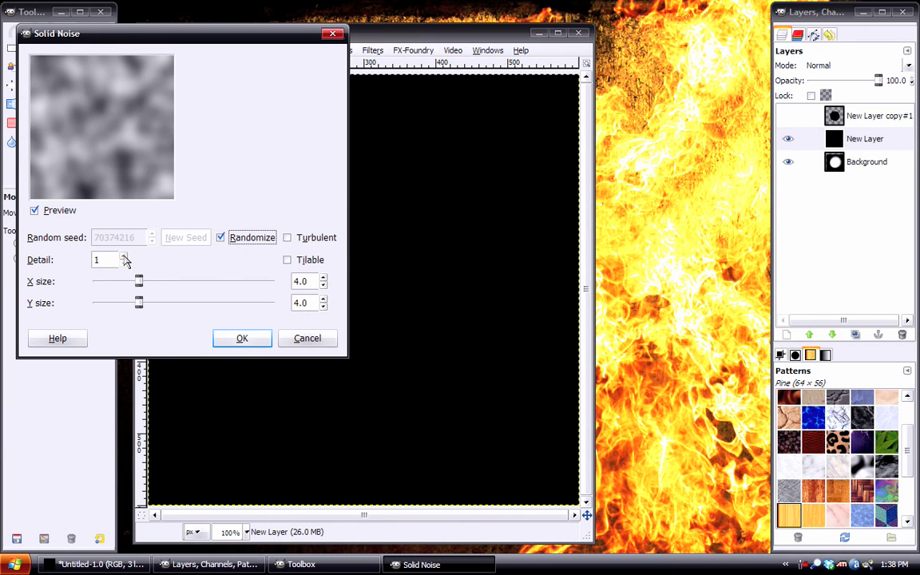
scroll(124, 260, up, 14)
drag(139, 281, 297, 287)
drag(141, 303, 213, 309)
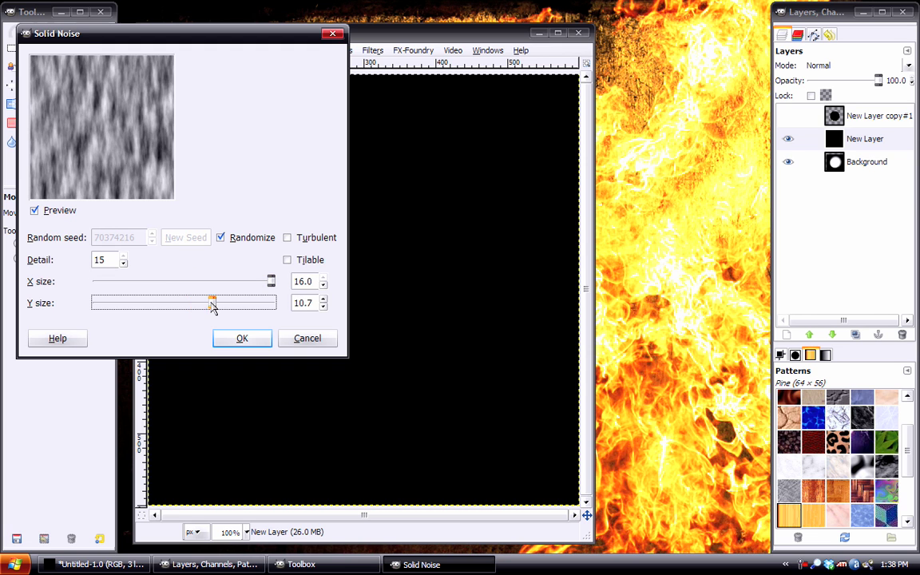
drag(272, 281, 211, 282)
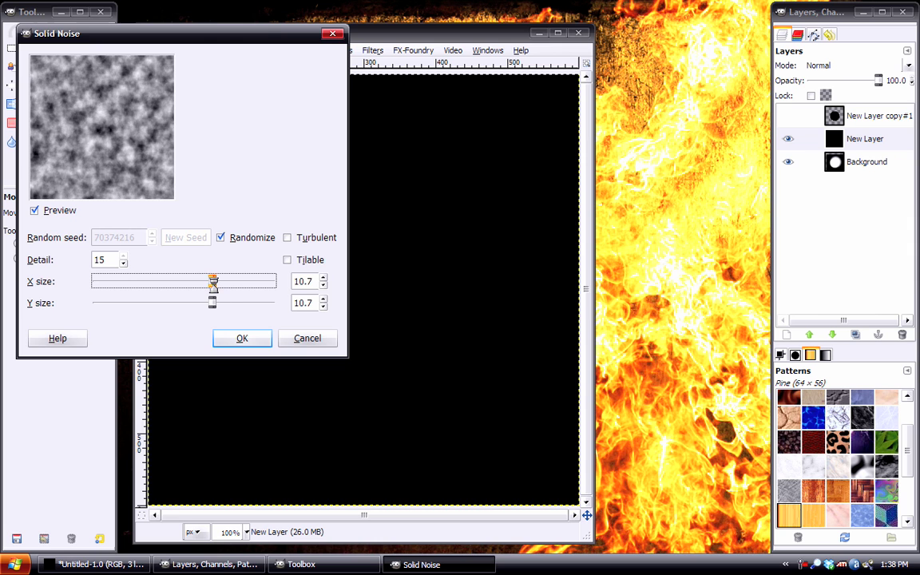
click(242, 338)
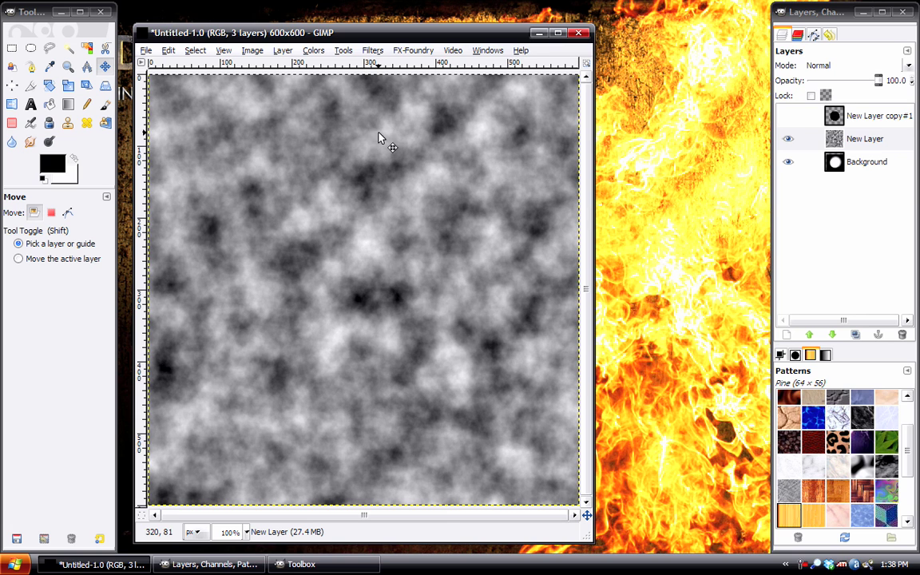
click(826, 68)
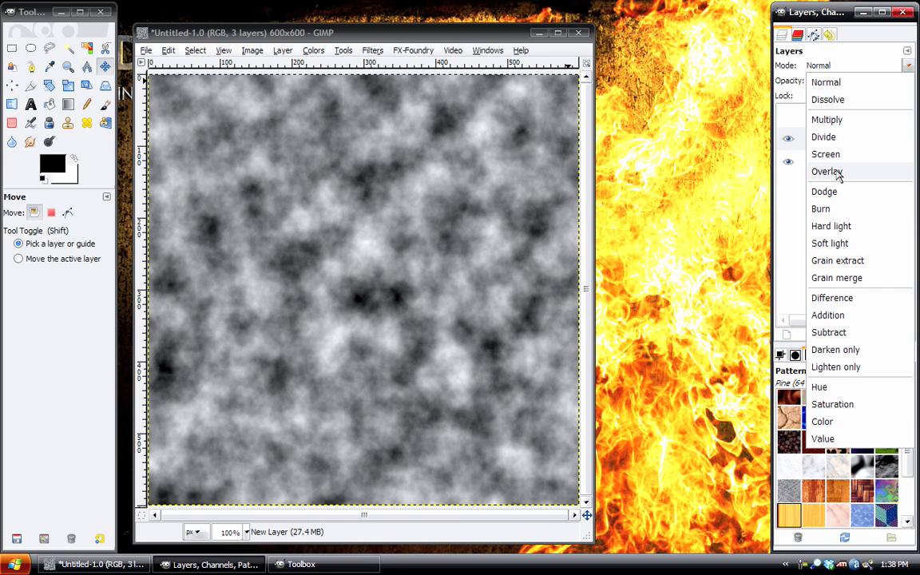
click(838, 174)
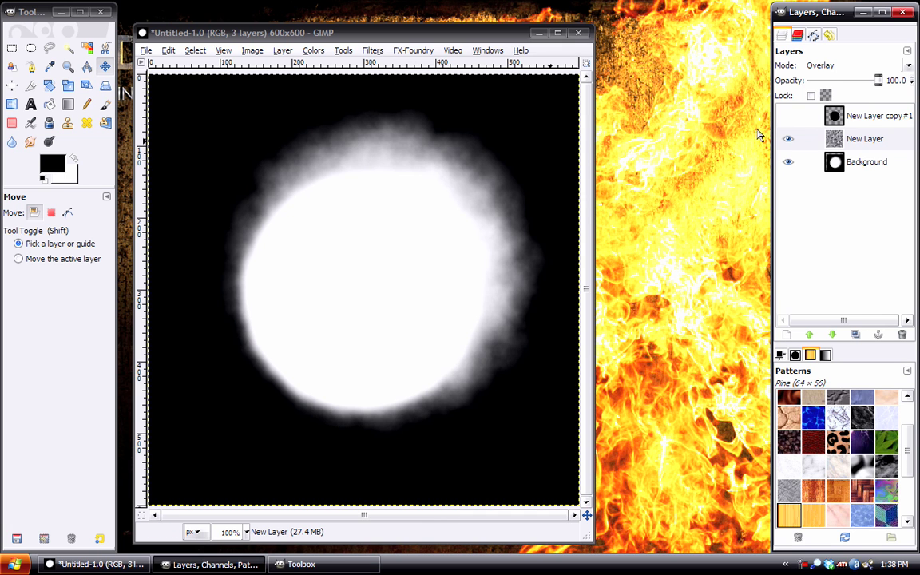
Check the black circle layer and reset the noise layer to Normal mode
click(789, 116)
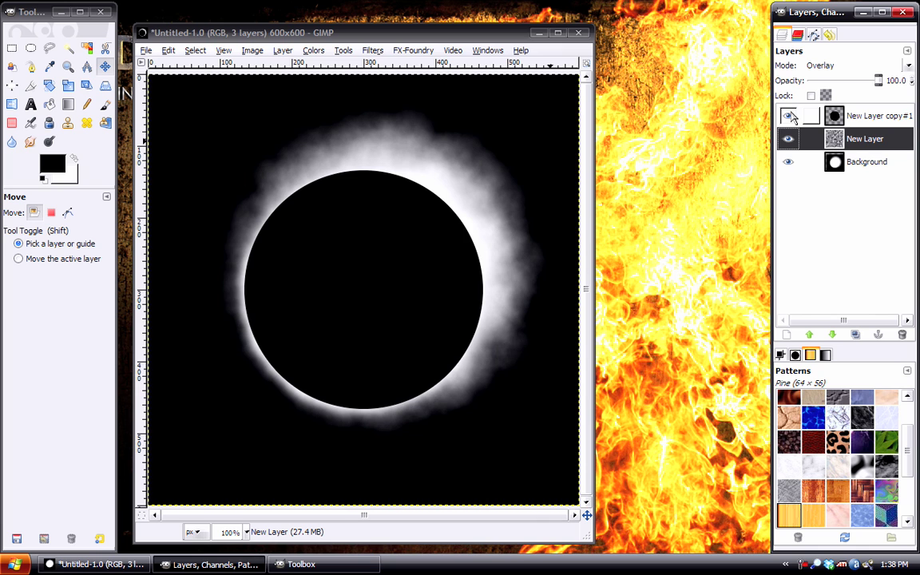
click(789, 116)
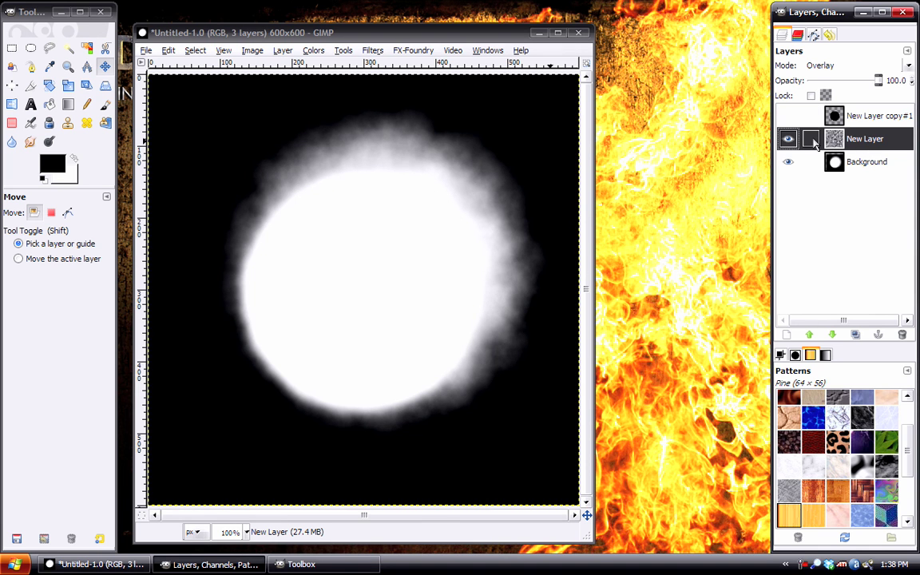
click(823, 65)
click(827, 82)
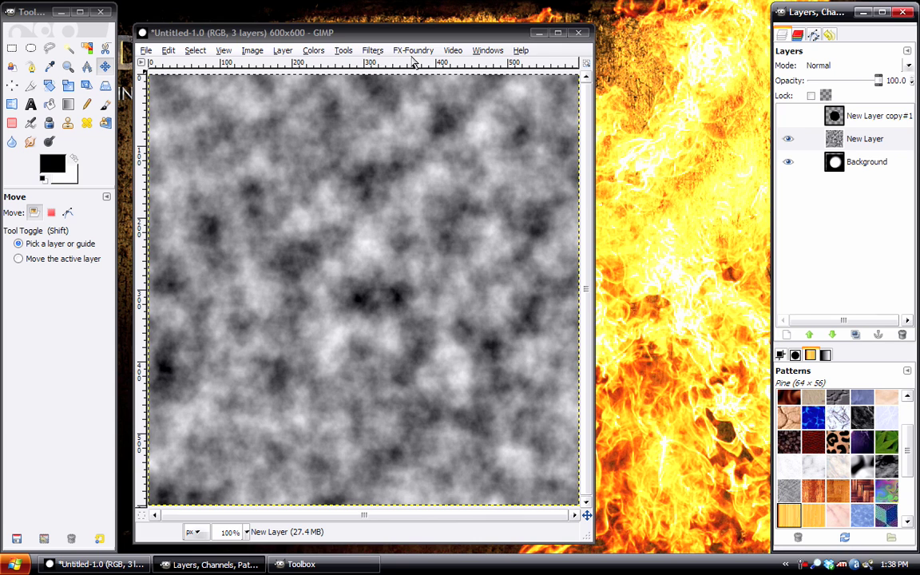
Re-render Solid Noise at X size 13.4 and blend it in Overlay mode
click(372, 51)
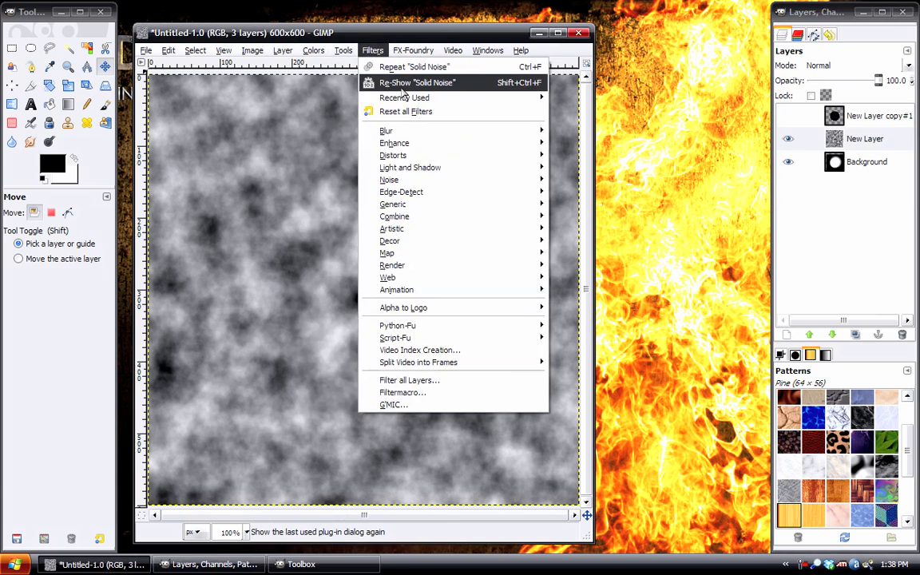
click(403, 83)
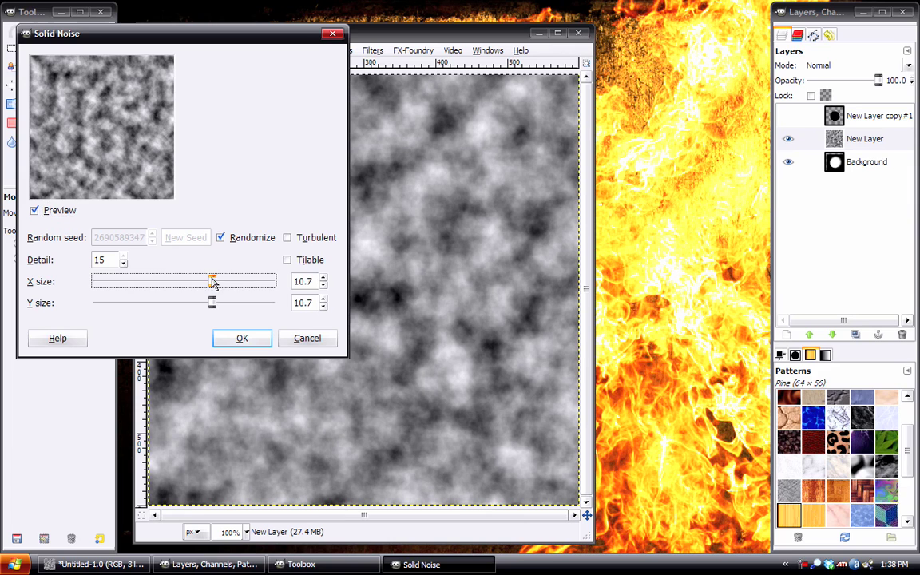
drag(213, 281, 244, 303)
click(243, 339)
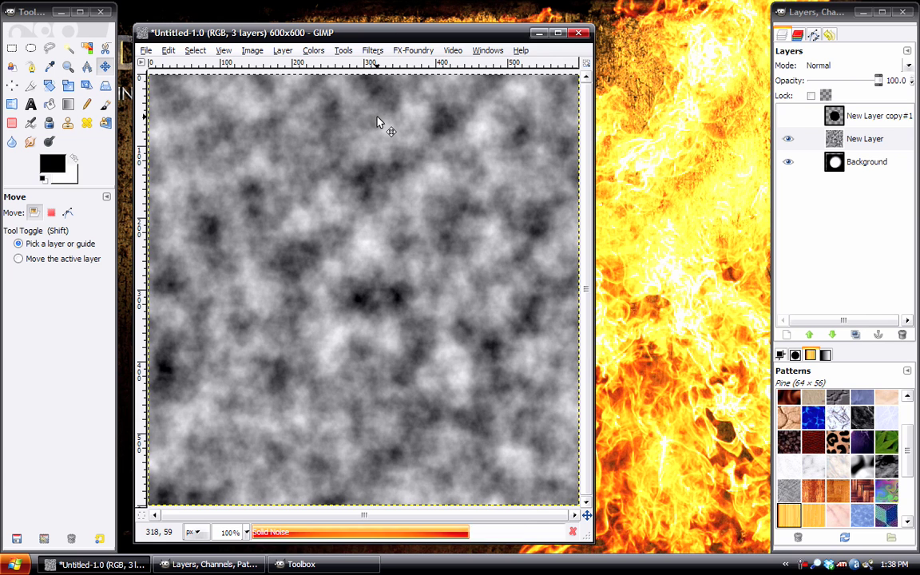
click(831, 65)
click(843, 170)
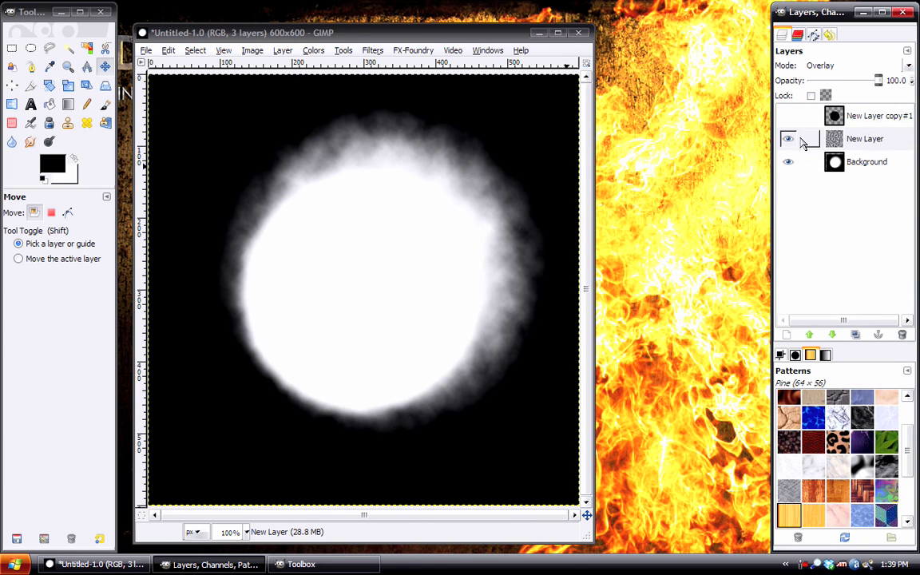
click(372, 50)
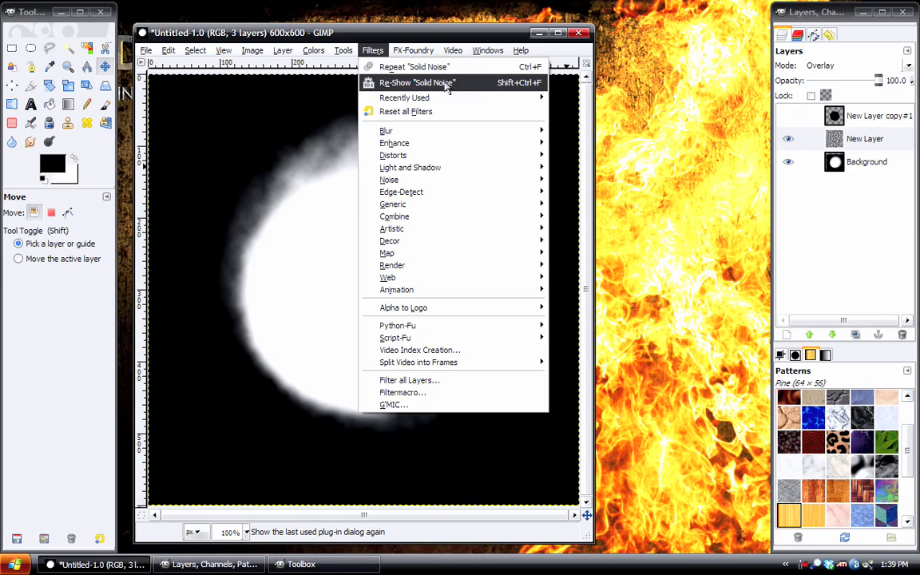
click(448, 82)
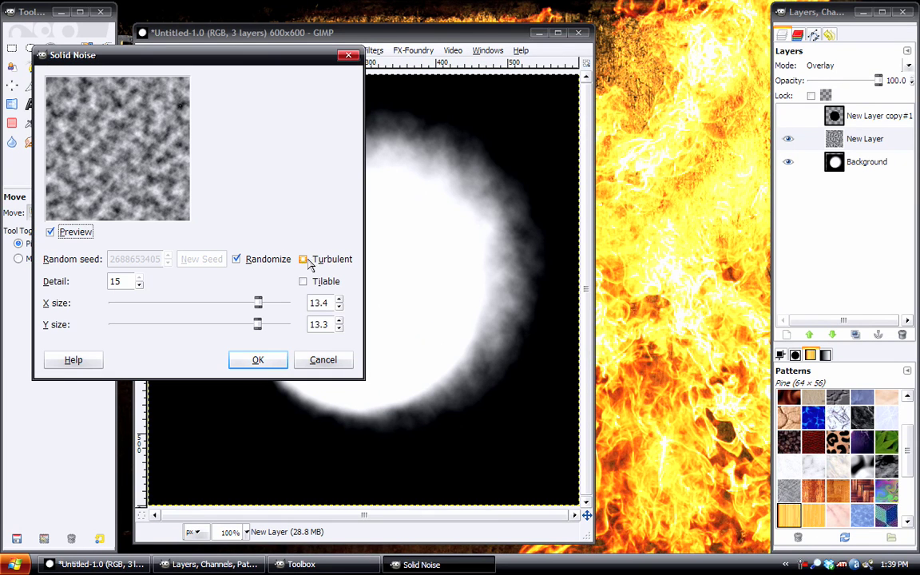
click(304, 259)
click(257, 360)
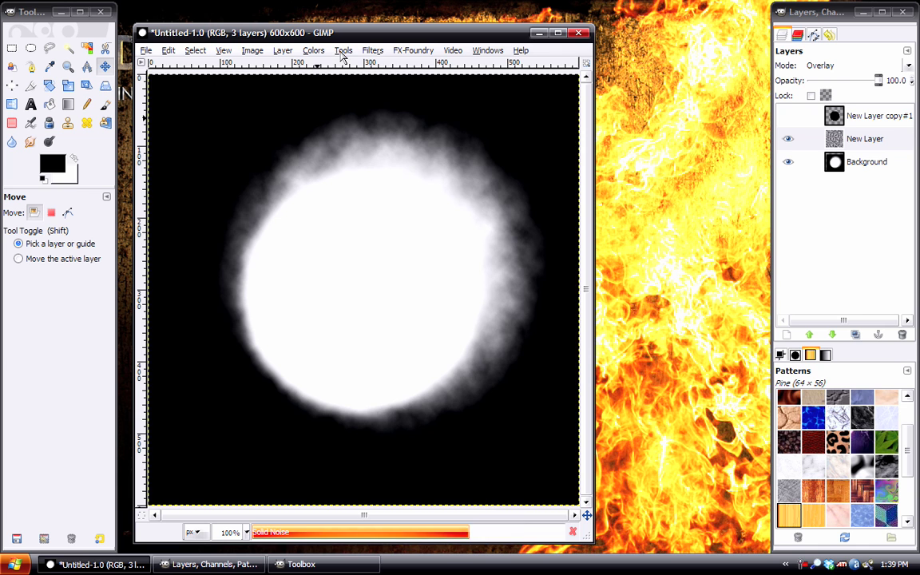
click(317, 52)
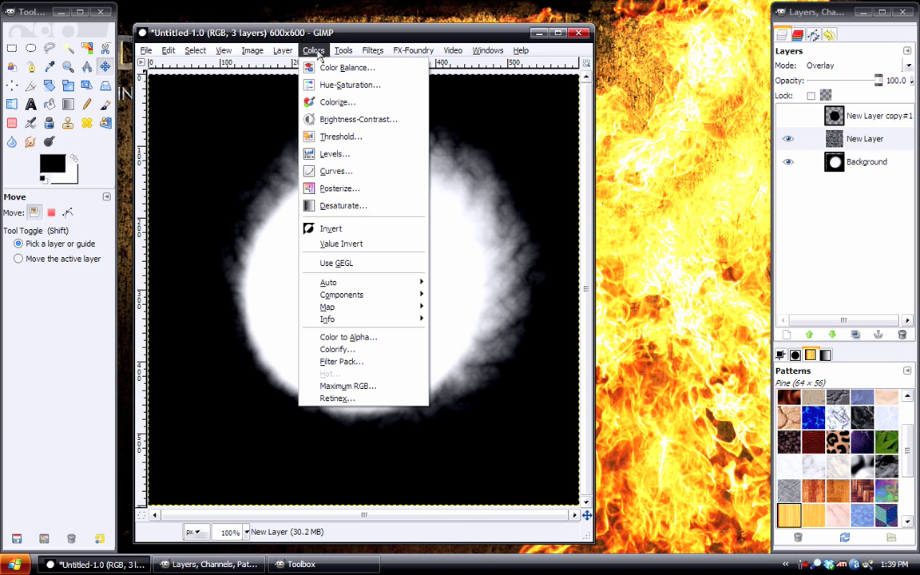
click(297, 228)
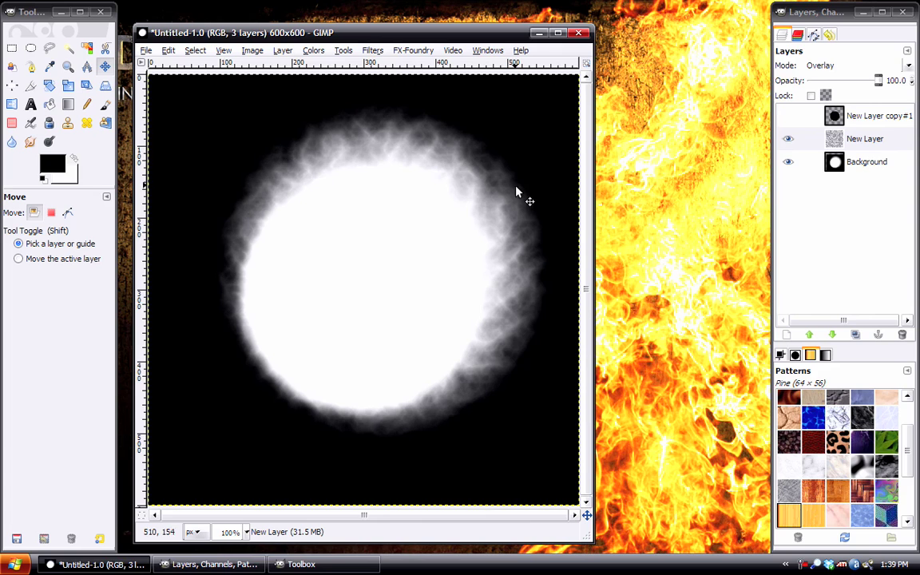
click(829, 35)
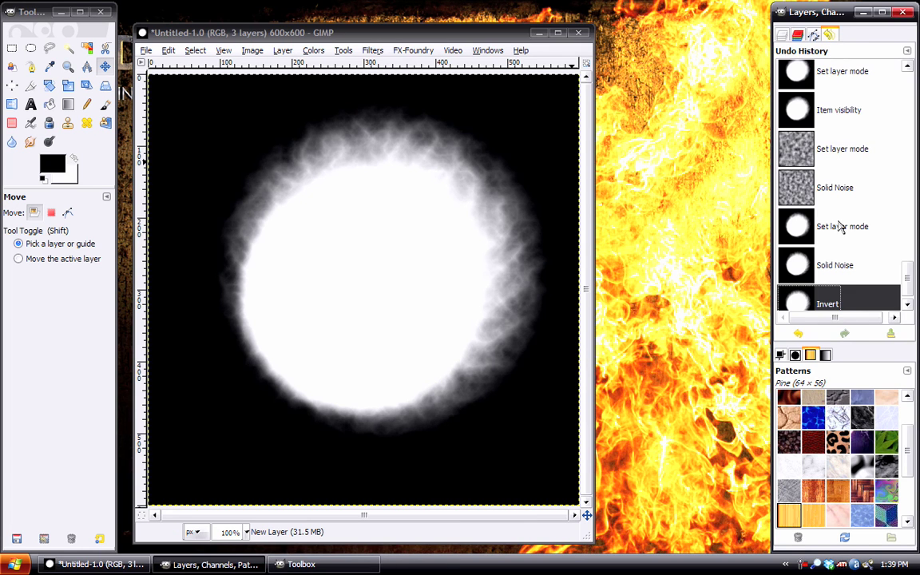
click(831, 227)
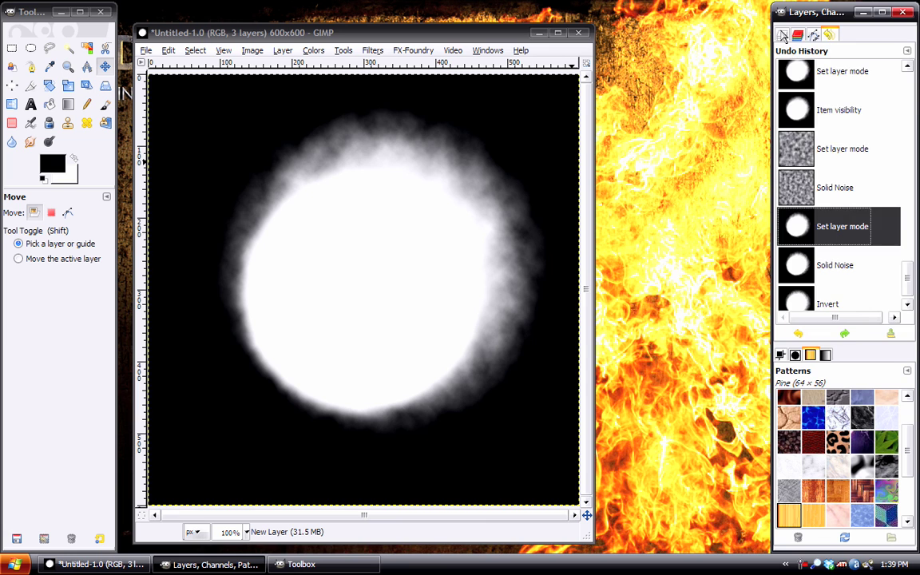
click(783, 35)
click(867, 139)
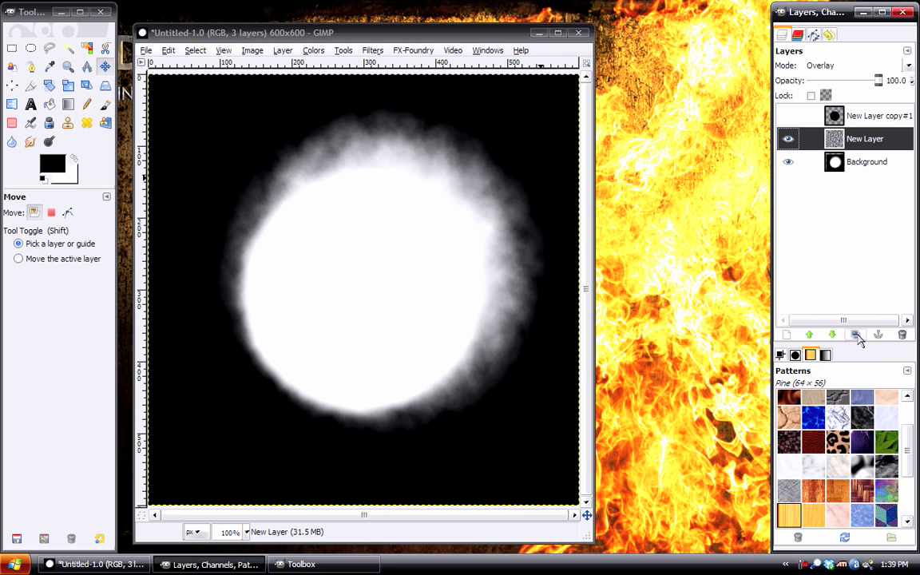
Add a new black-filled layer
click(283, 50)
click(304, 66)
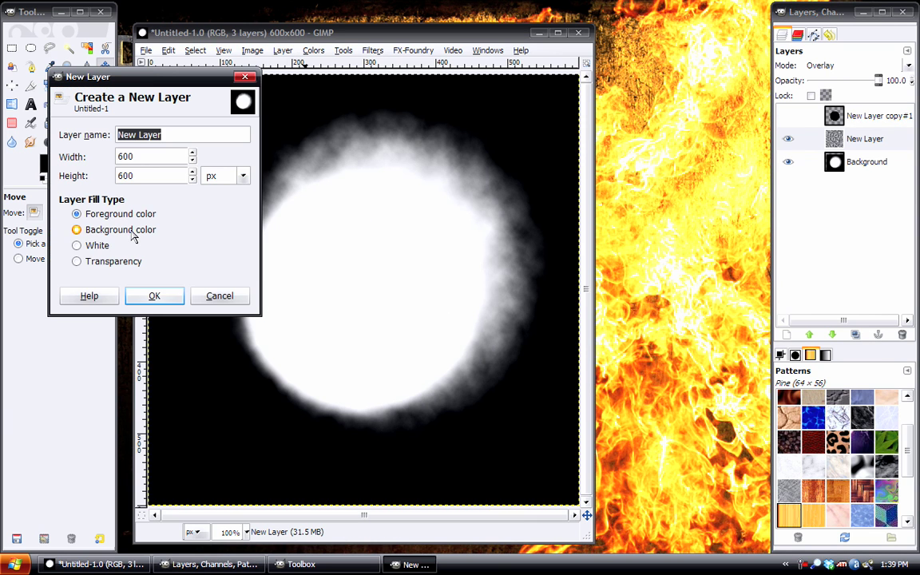
click(152, 302)
Render randomized Plasma clouds with turbulence 3.0 on the new layer
click(373, 51)
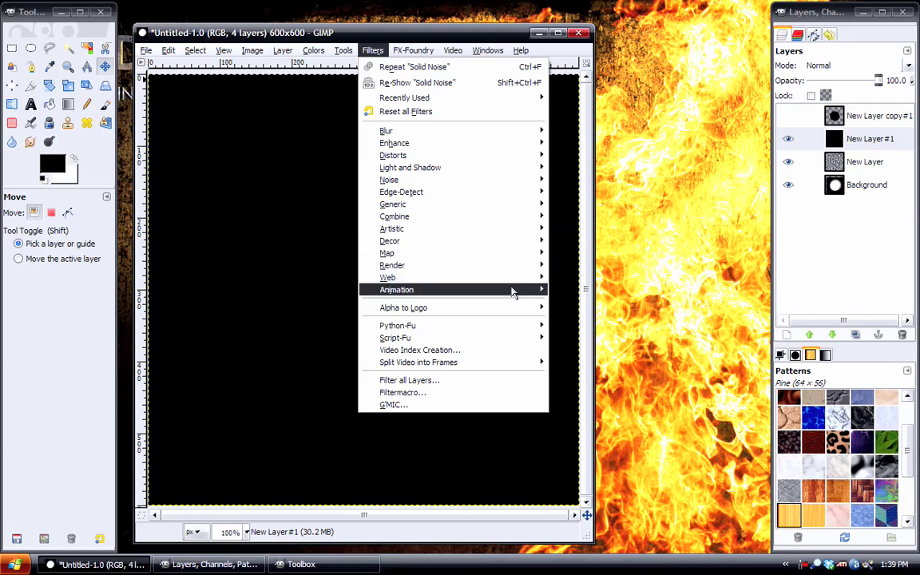
mouse_move(523, 266)
mouse_move(583, 266)
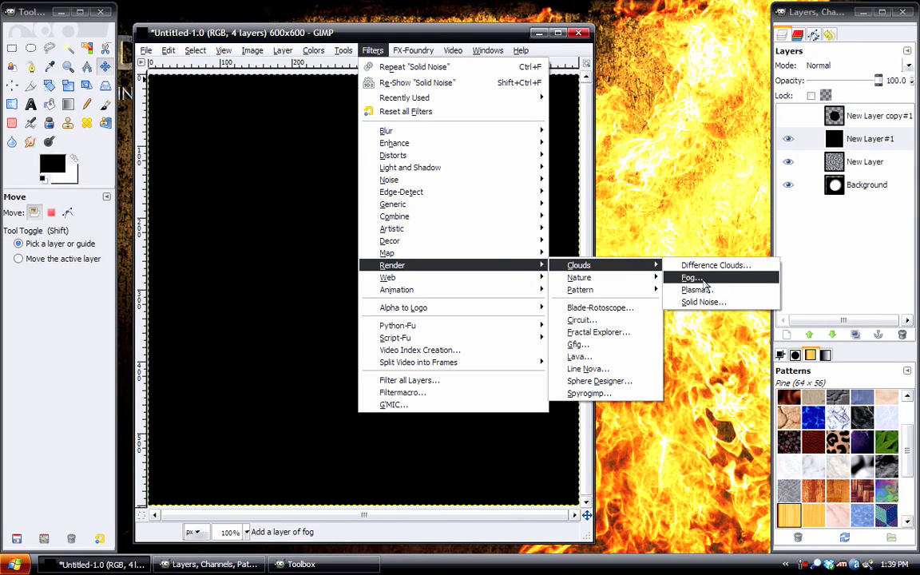
click(699, 290)
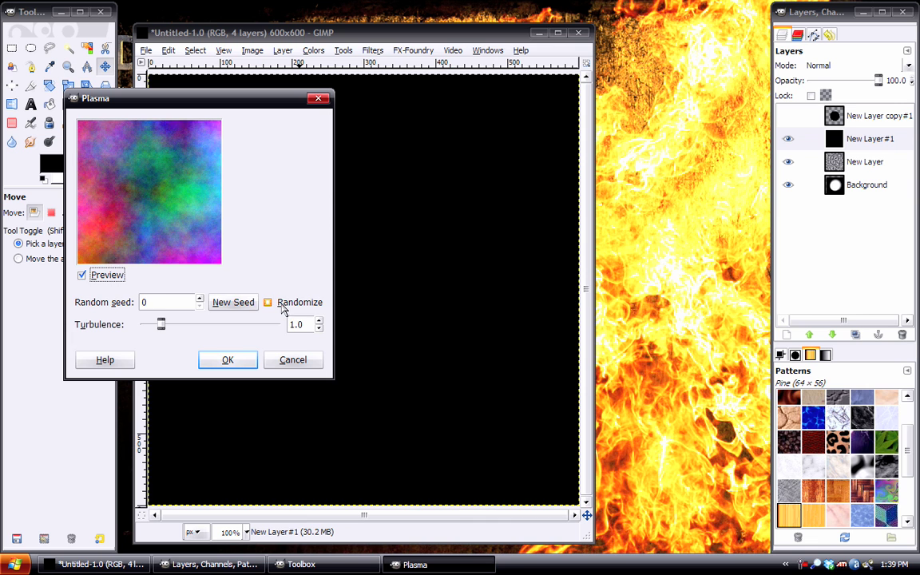
click(268, 302)
click(252, 324)
click(253, 324)
click(229, 361)
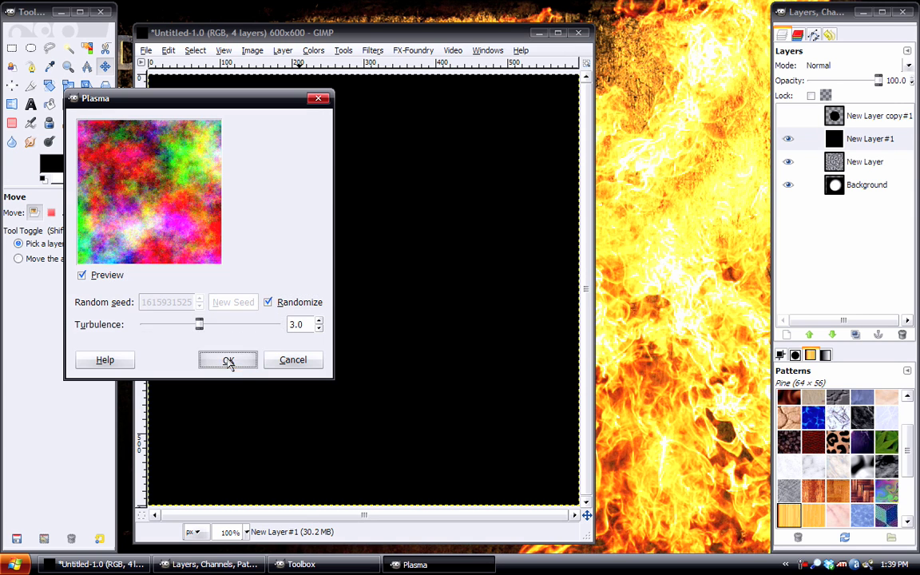
Desaturate the plasma layer, comparing the Luminosity, Average and Lightness grey modes
click(313, 50)
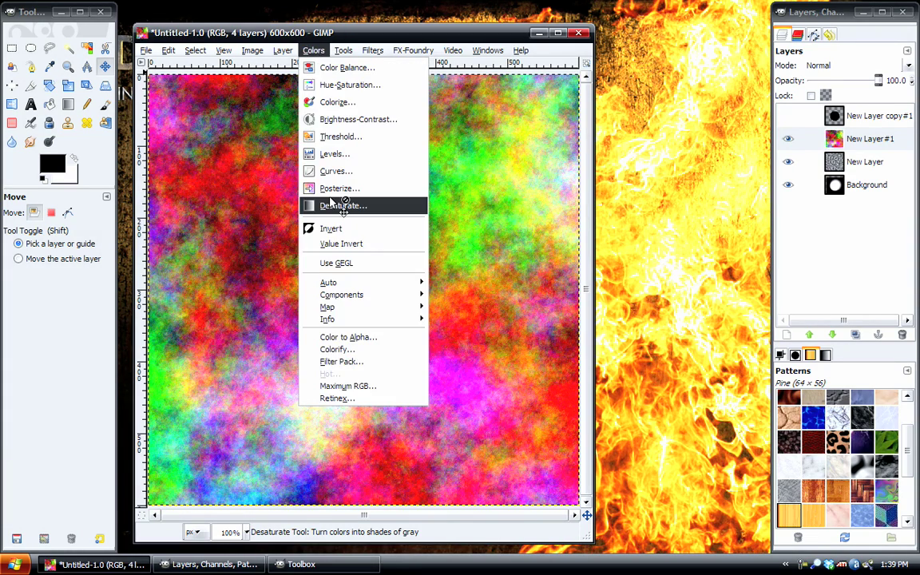
click(331, 205)
click(128, 194)
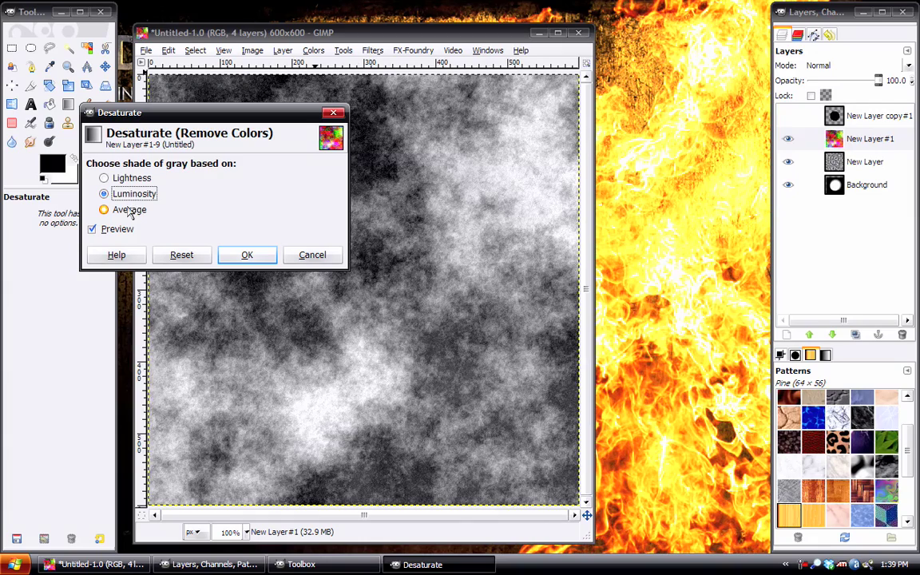
click(128, 211)
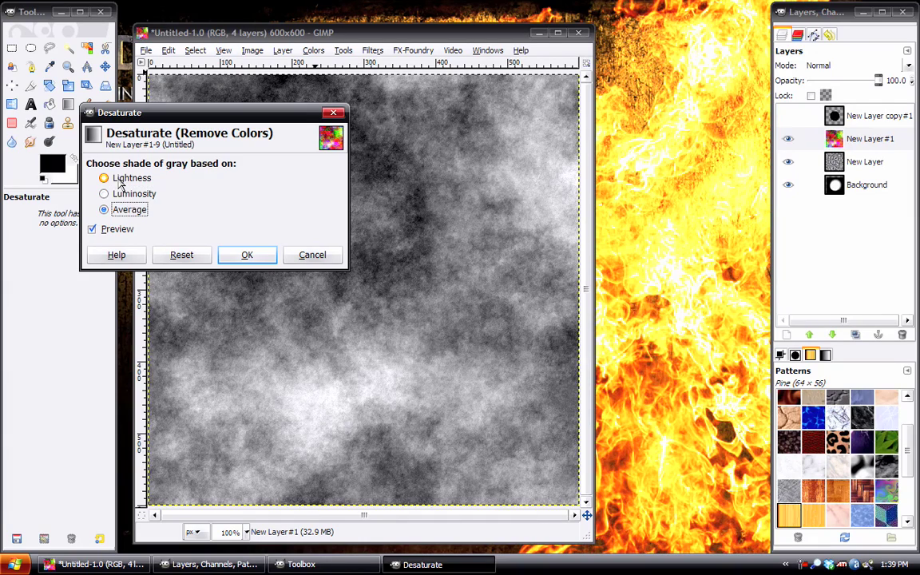
click(122, 179)
click(122, 195)
click(125, 210)
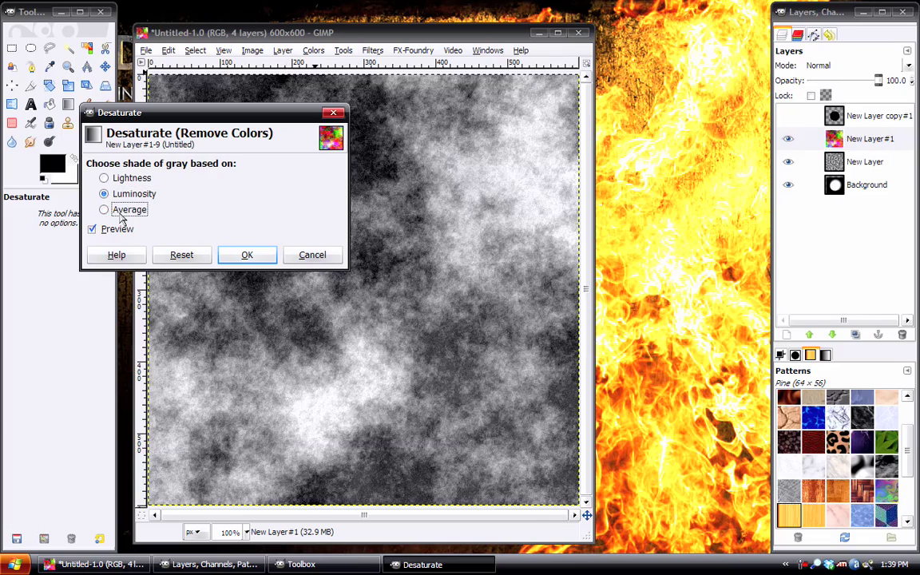
click(124, 194)
Apply Luminosity desaturation and blend the grey plasma layer in Overlay mode
click(120, 178)
click(125, 194)
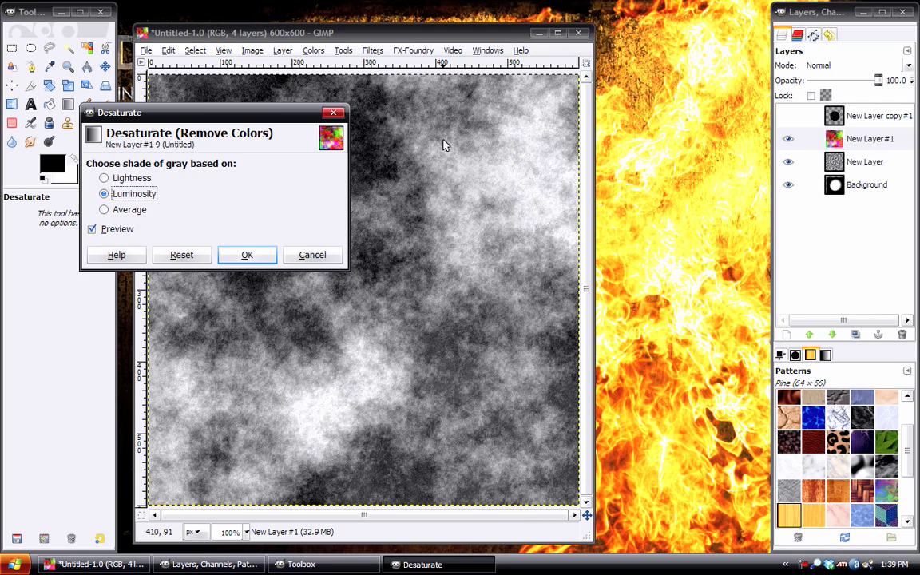
click(247, 255)
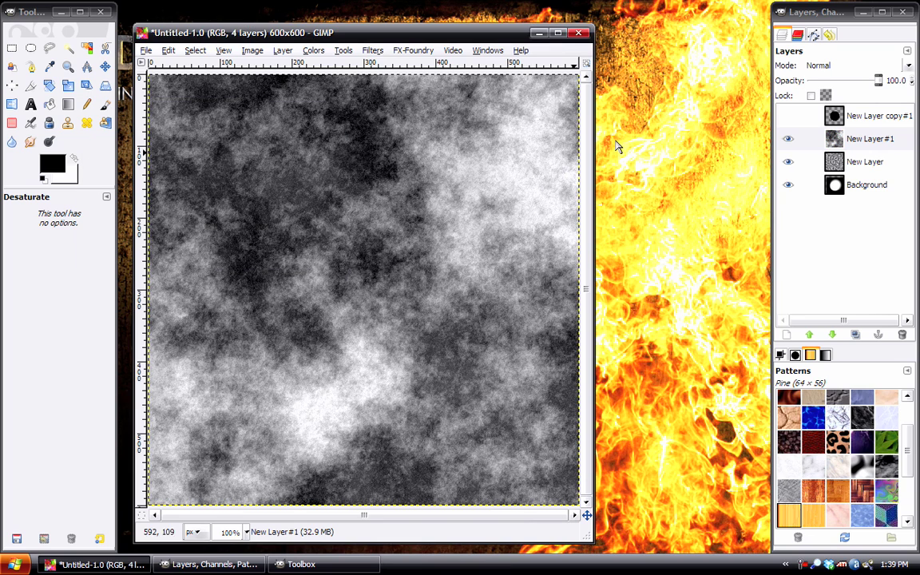
click(809, 65)
click(835, 172)
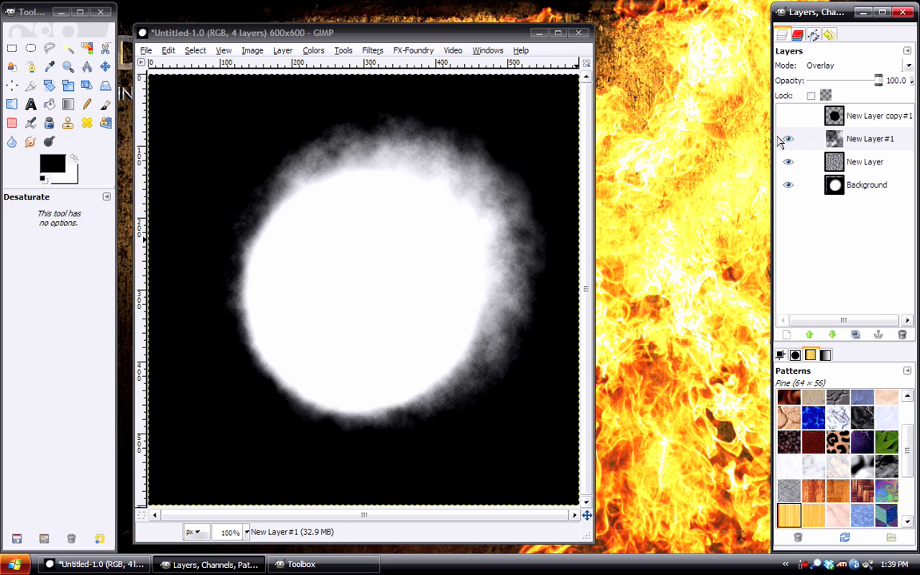
Lower the noise layer's opacity to 90 and New Layer#1's opacity to 70
click(807, 160)
click(815, 81)
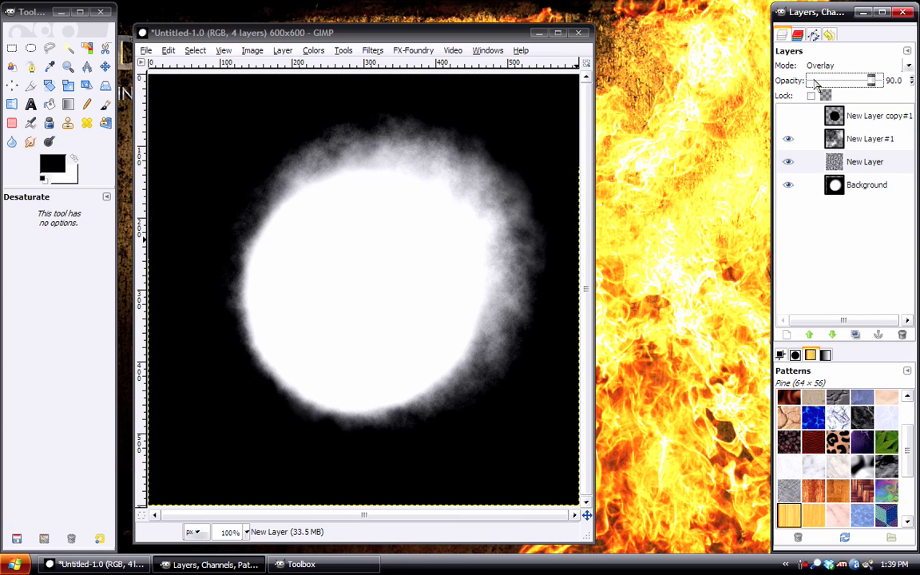
click(871, 141)
click(822, 83)
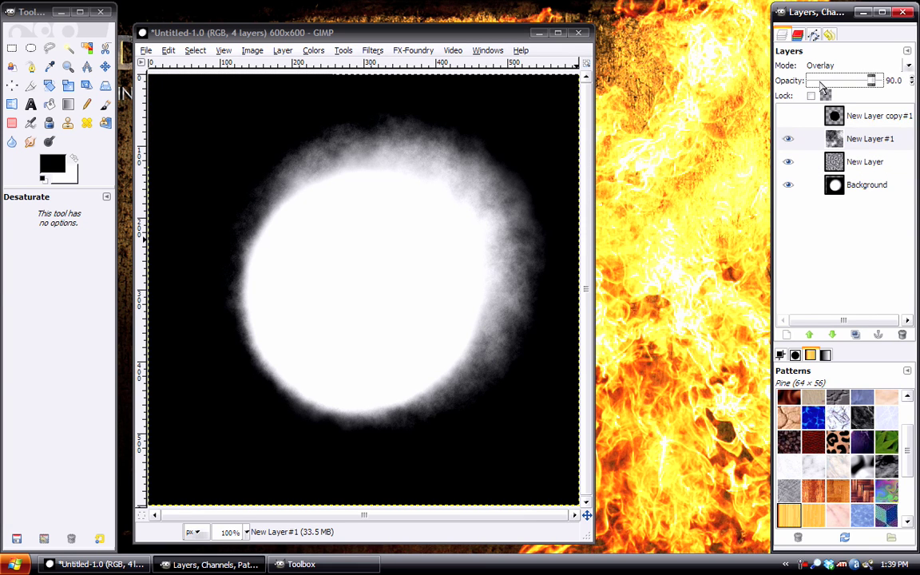
click(823, 83)
click(822, 83)
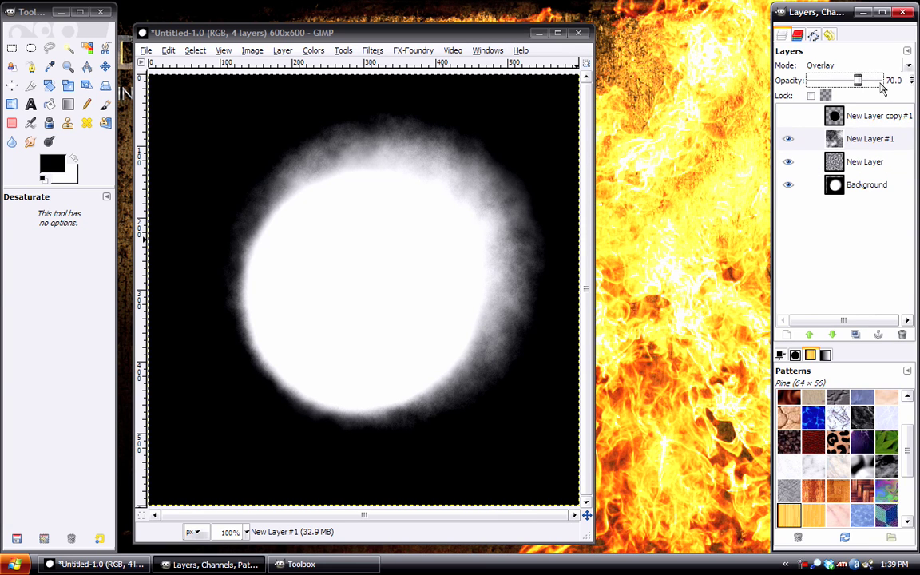
Add a new black layer, New Layer#2, and blend it in Overlay mode
click(787, 334)
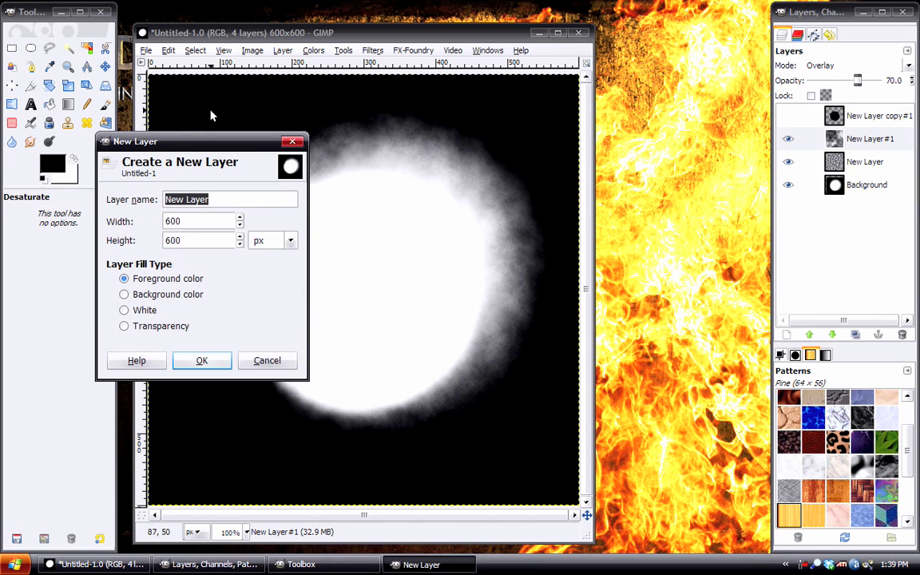
click(203, 360)
click(838, 64)
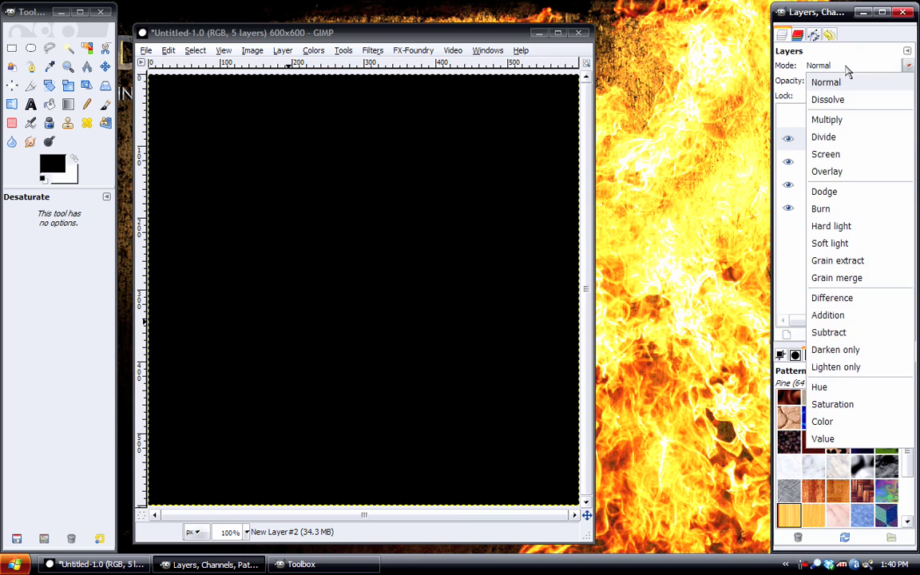
click(827, 171)
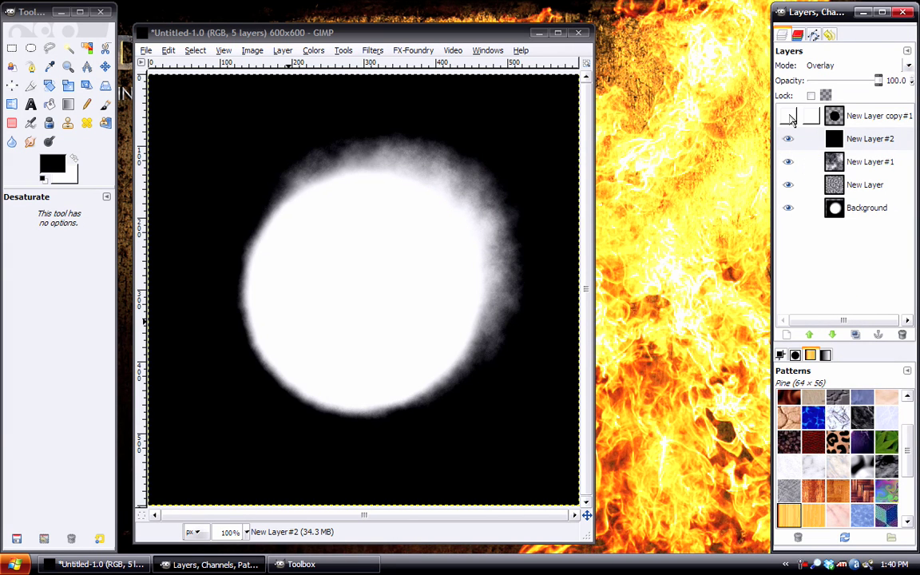
Set New Layer#2's opacity to 70, leaving the black disc layer hidden
click(789, 139)
click(789, 139)
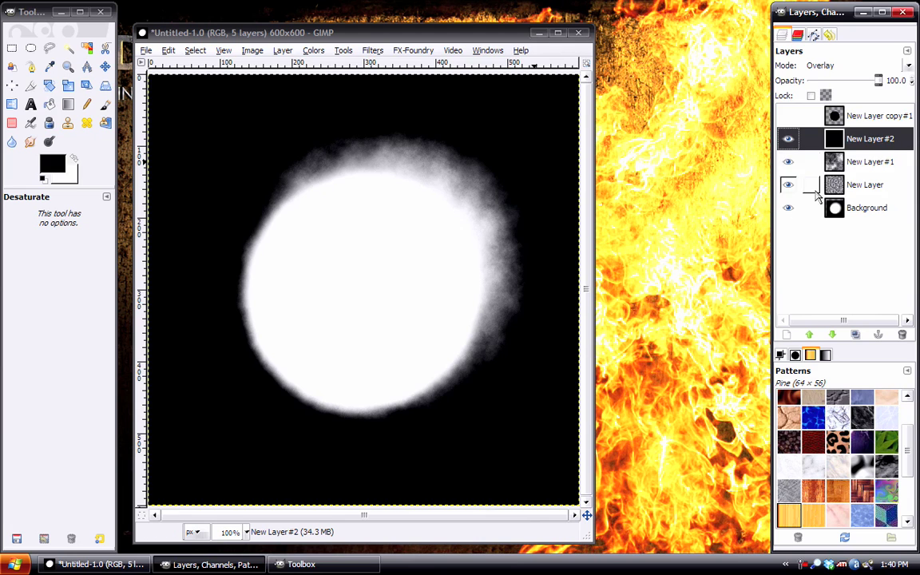
drag(878, 80, 857, 80)
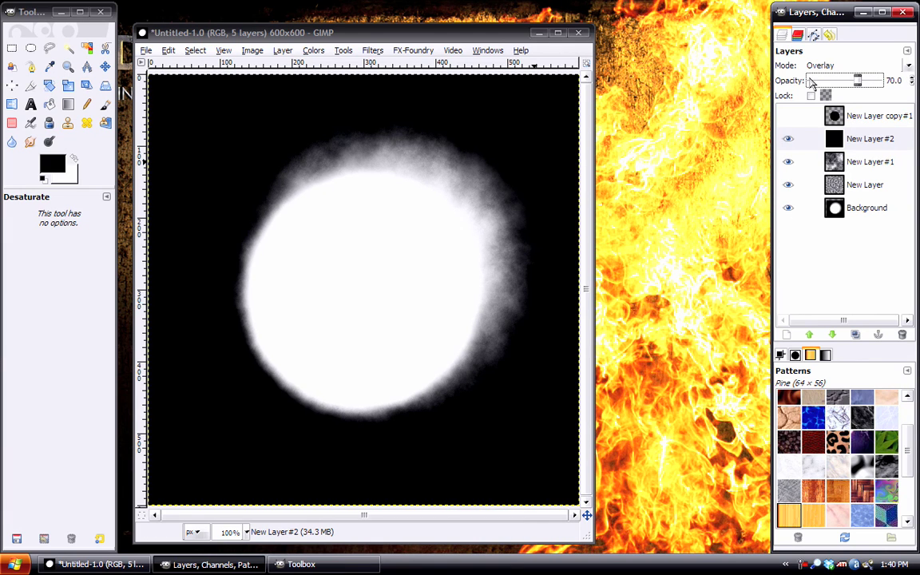
click(789, 116)
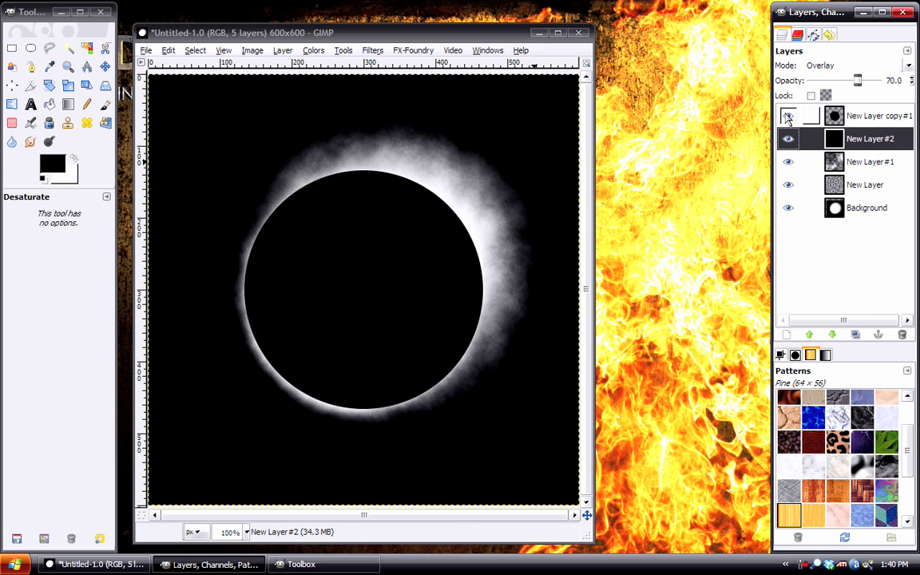
click(789, 116)
Move the New Layer copy#1 disc layer two places down, below New Layer#1
click(806, 161)
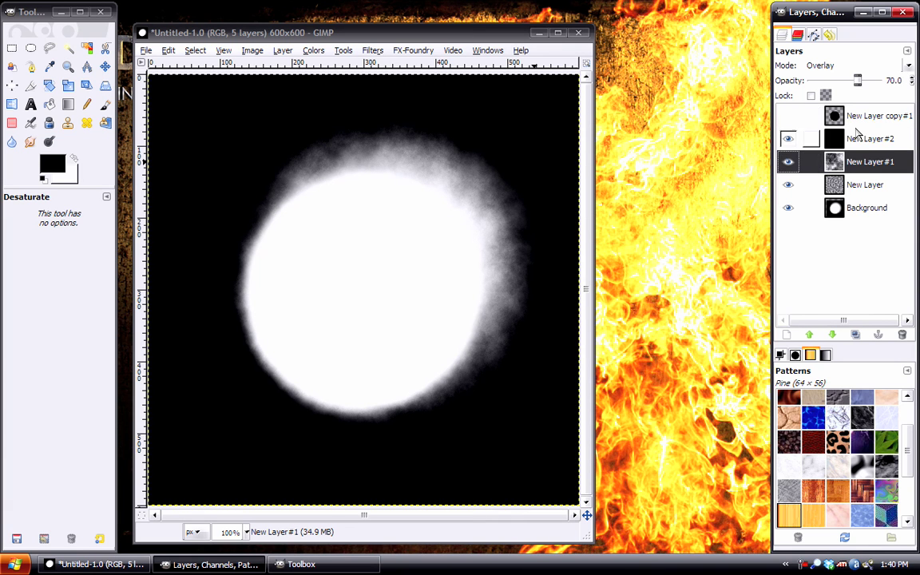
click(832, 117)
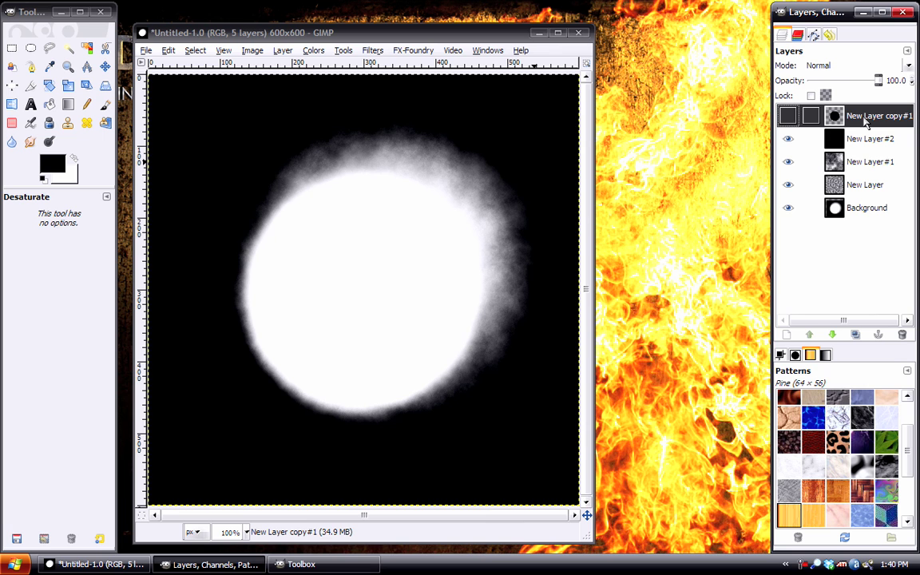
click(837, 337)
click(837, 337)
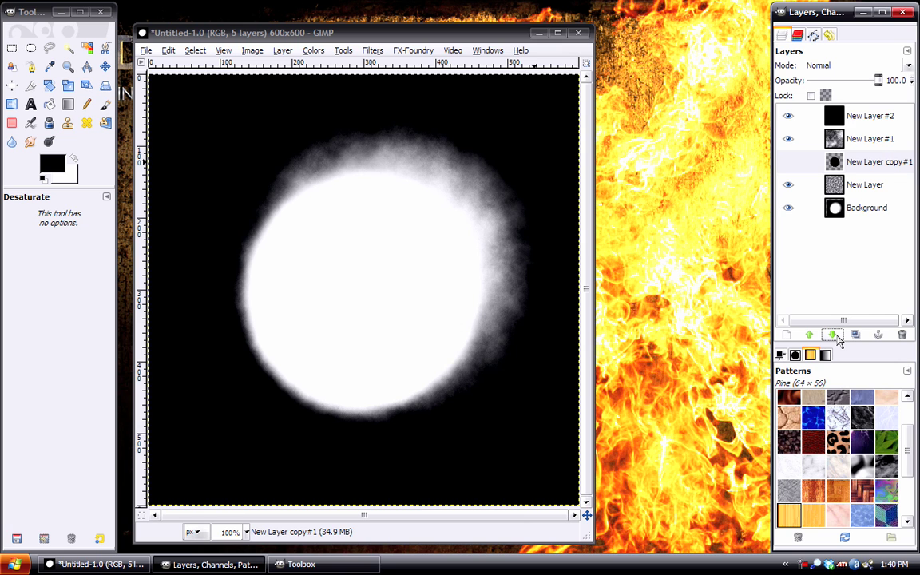
Rename New Layer#1 to 'noise' and New Layer to 'clouds'
click(857, 138)
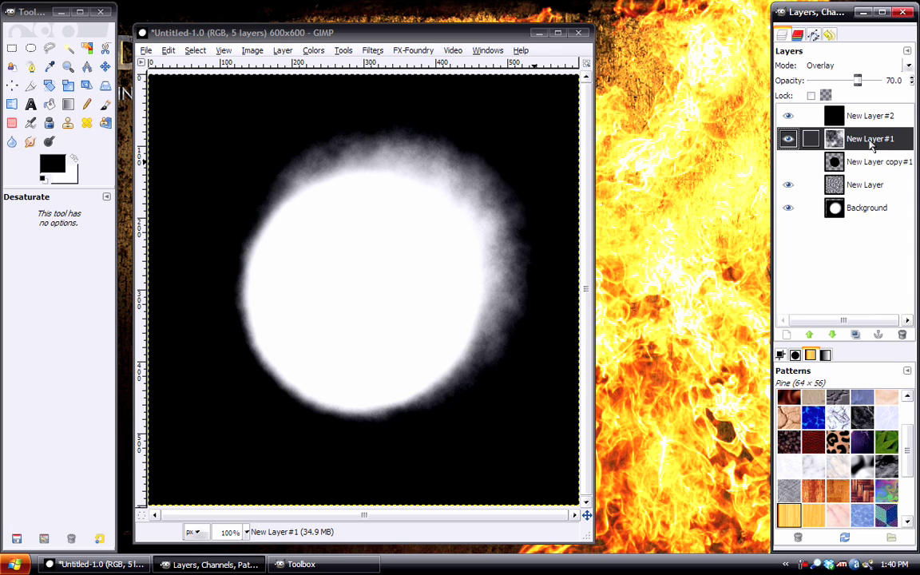
double_click(870, 140)
text(no)
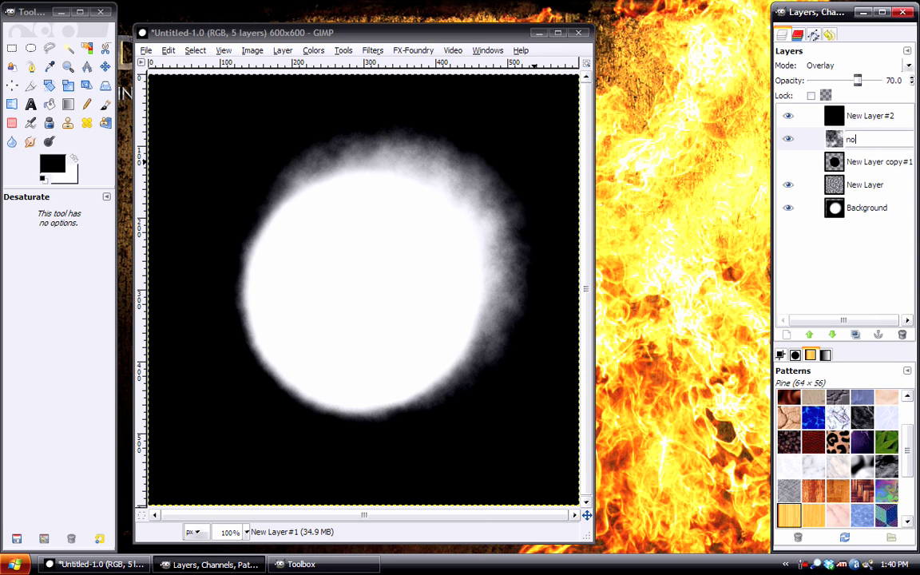
text(ise)
key(Return)
double_click(867, 183)
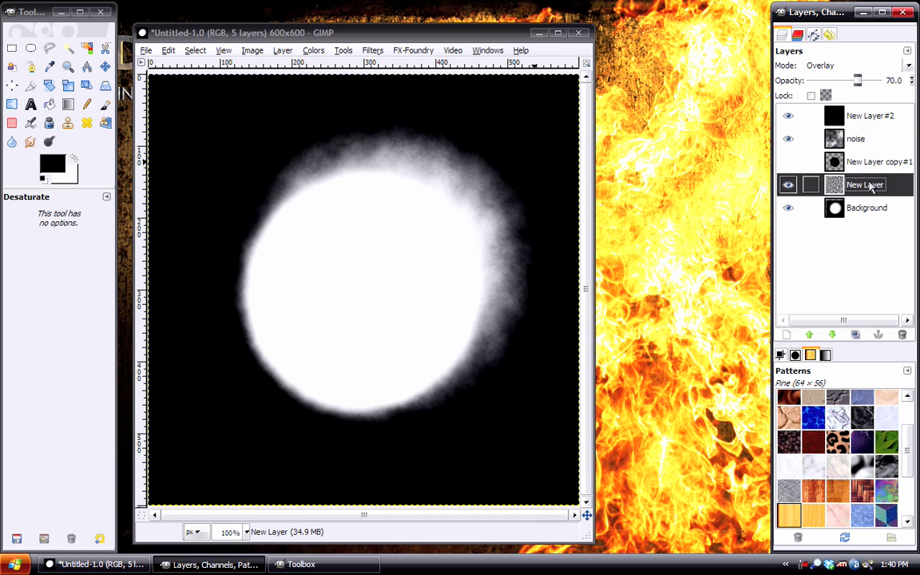
text(clou)
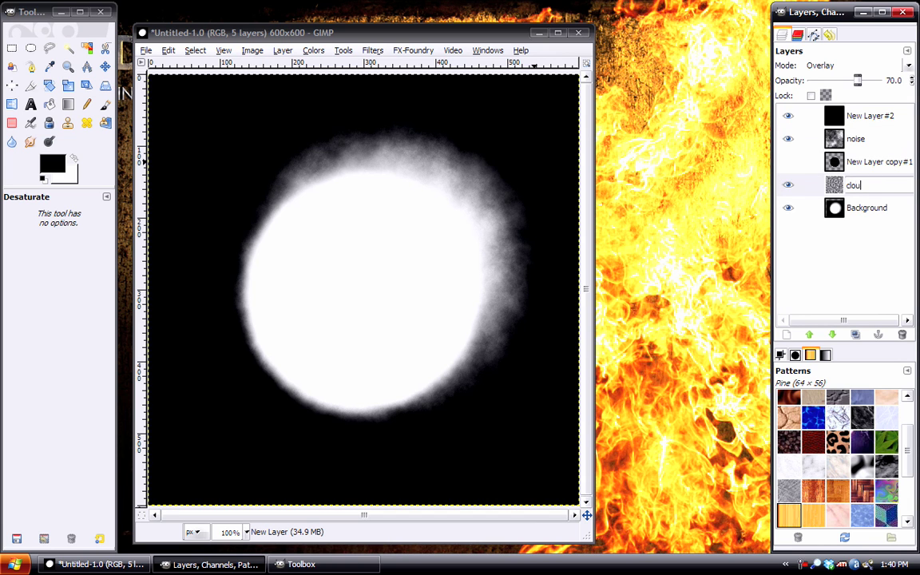
text(ds)
key(Return)
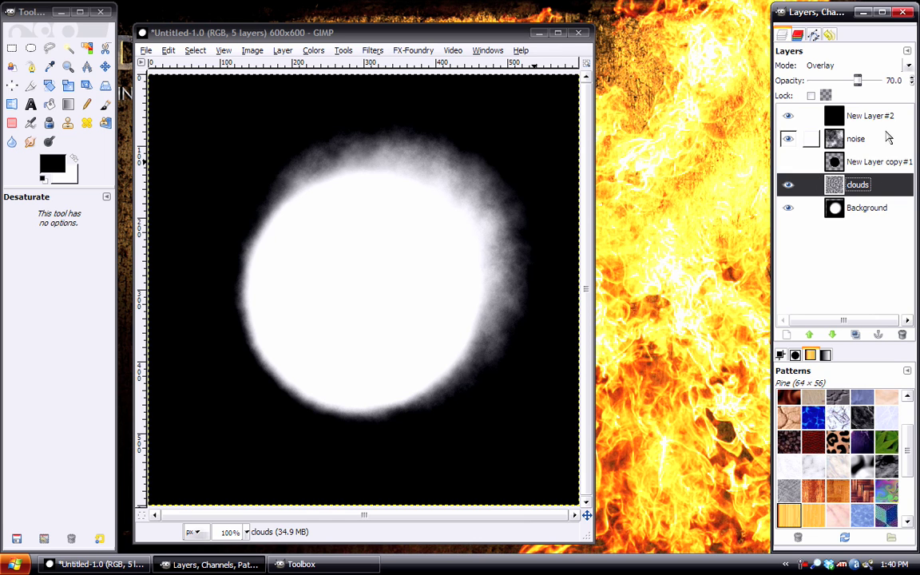
Make the black disc layer visible again to reveal the eclipse
click(859, 139)
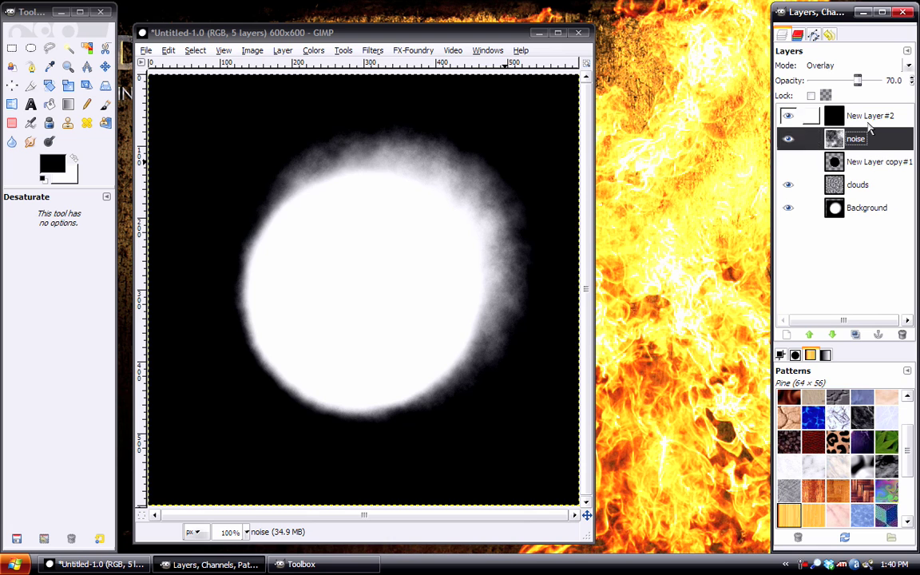
click(789, 161)
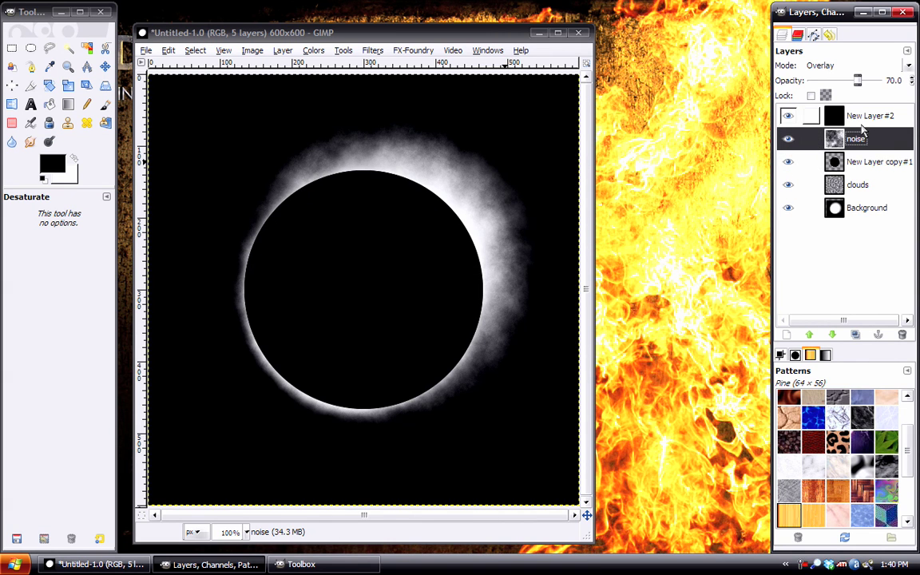
click(846, 161)
click(786, 334)
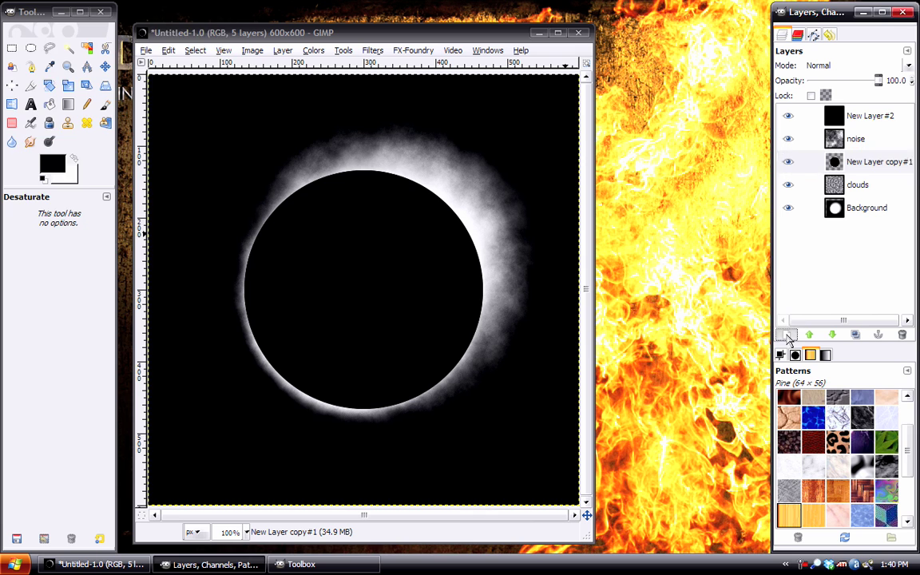
Add the new black layer in Screen mode, with the Blend tool and white foreground
drag(125, 43, 240, 94)
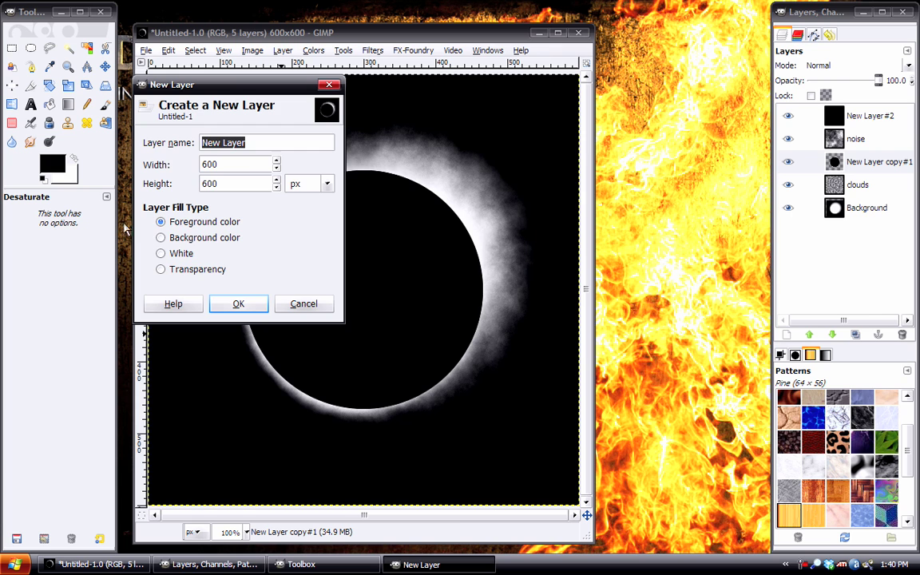
click(238, 303)
click(67, 104)
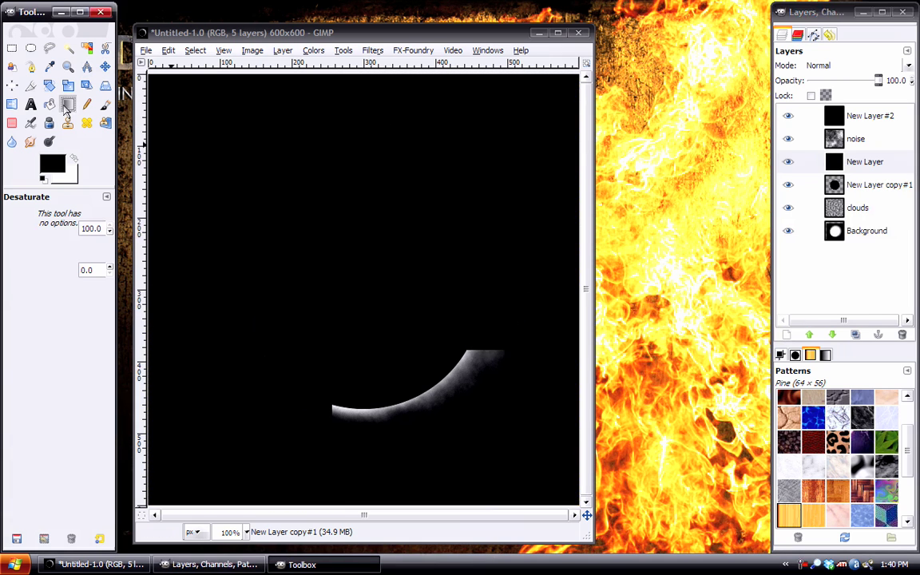
click(72, 155)
click(56, 250)
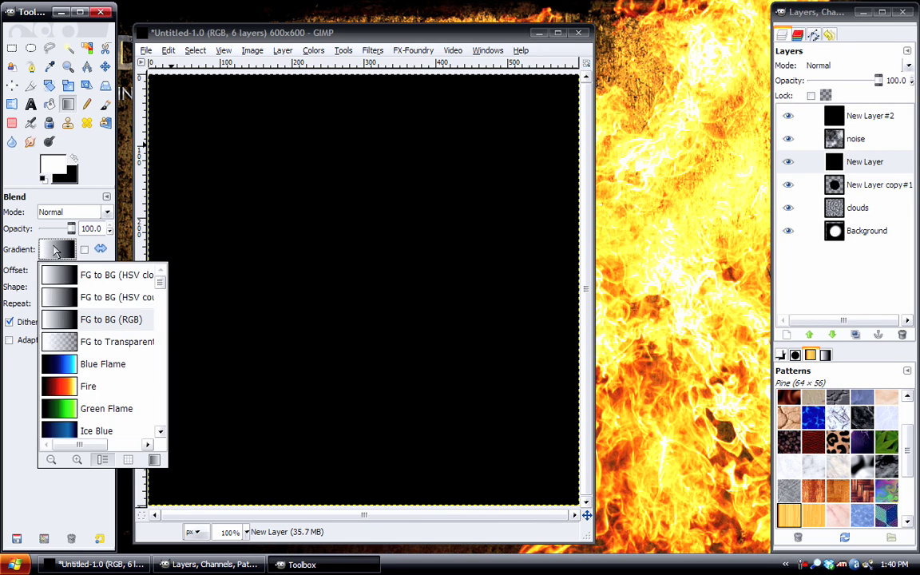
click(55, 250)
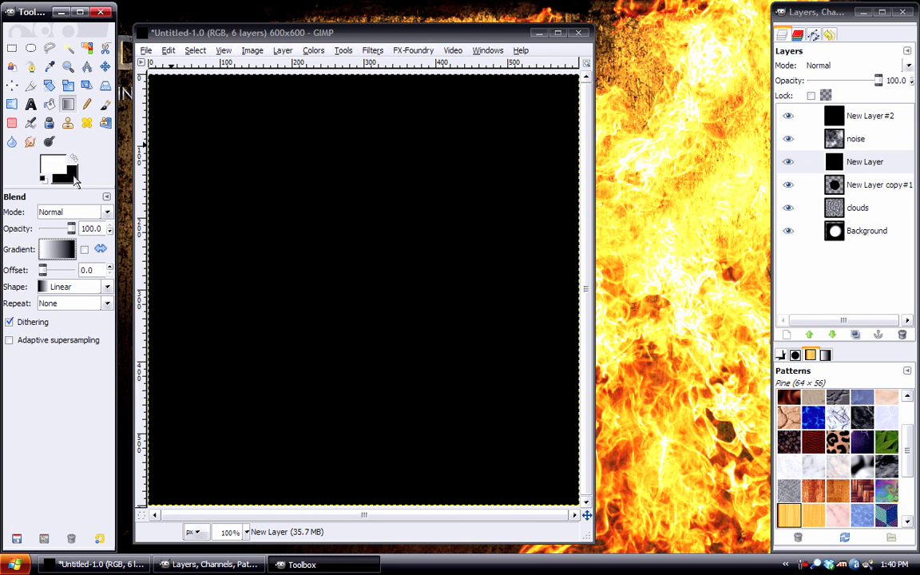
click(846, 66)
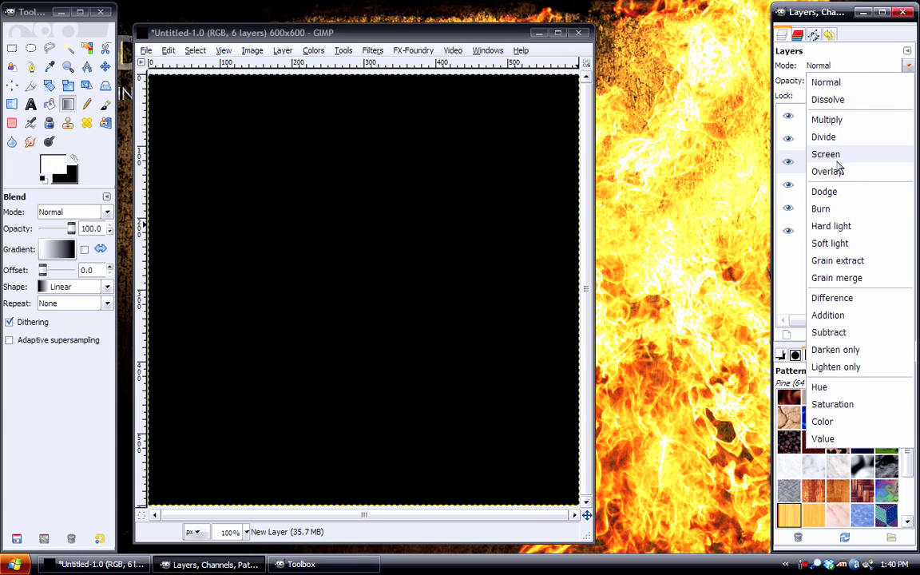
click(755, 154)
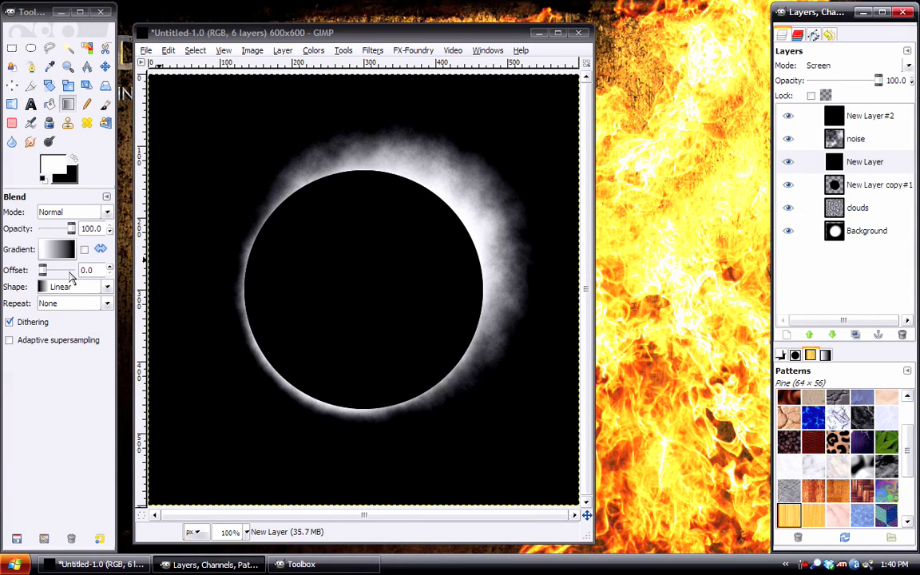
Switch the gradient to a Radial shape and try a white glow at the eclipse centre
drag(43, 270, 51, 270)
drag(338, 276, 338, 359)
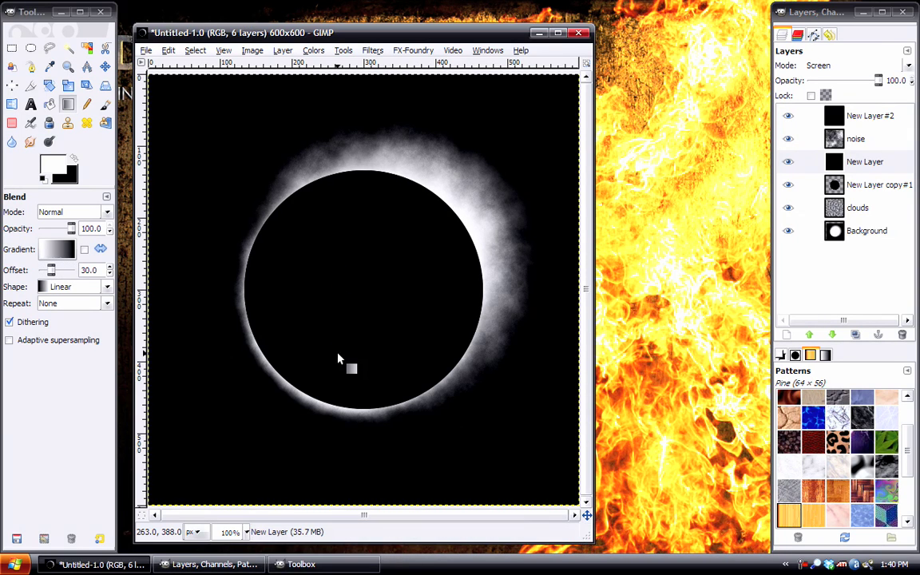
click(169, 50)
click(60, 320)
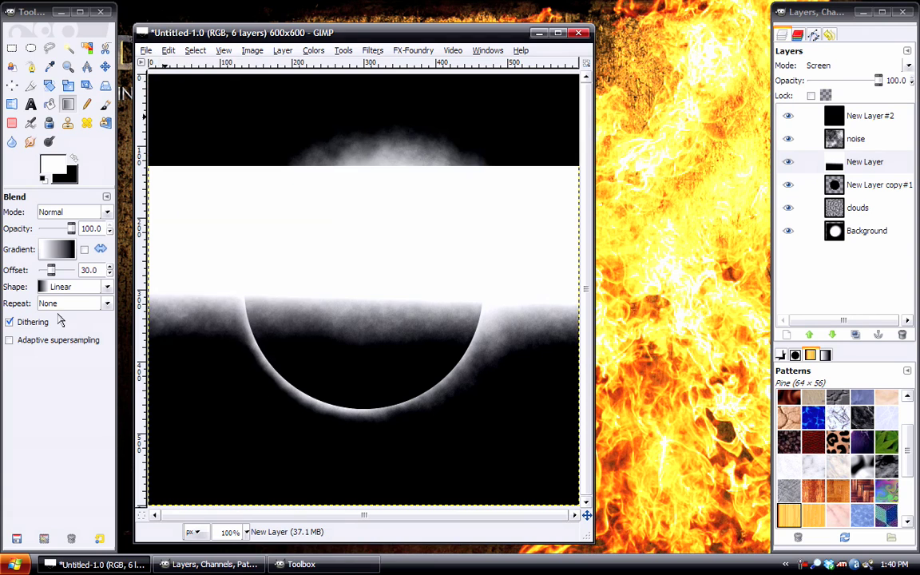
key(ctrl+z)
click(74, 286)
click(80, 353)
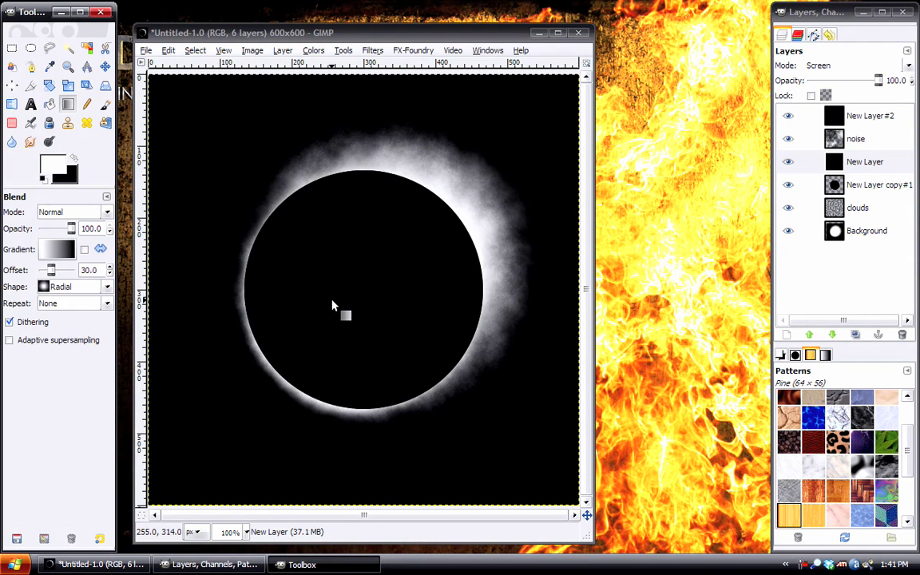
drag(344, 299, 315, 311)
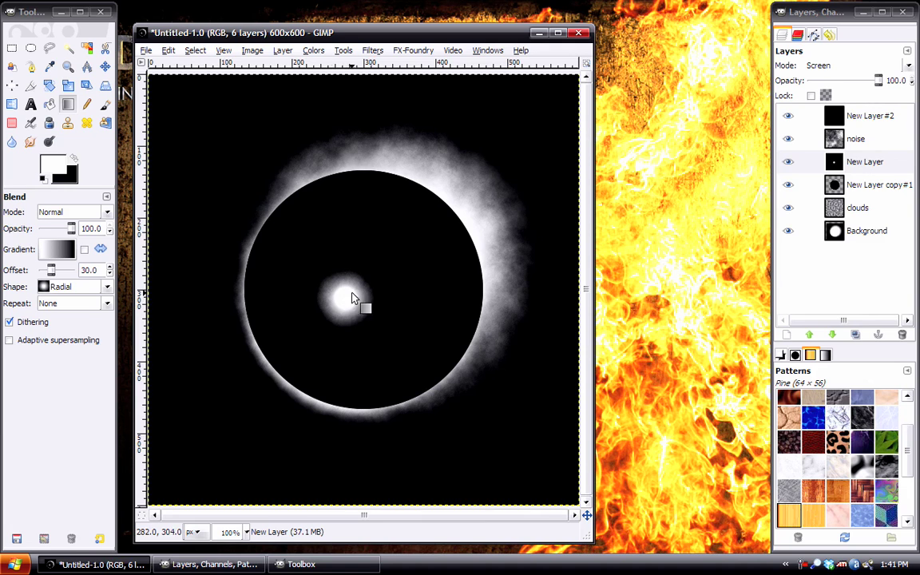
With offset 20, draw a bright radial white flare on the eclipse's upper-right rim
click(168, 51)
click(188, 68)
click(40, 271)
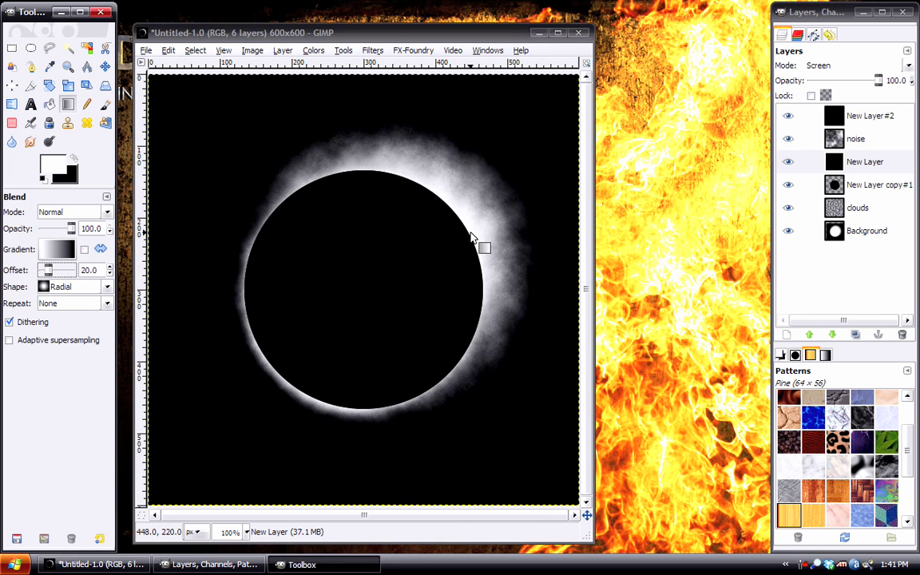
drag(438, 201, 514, 287)
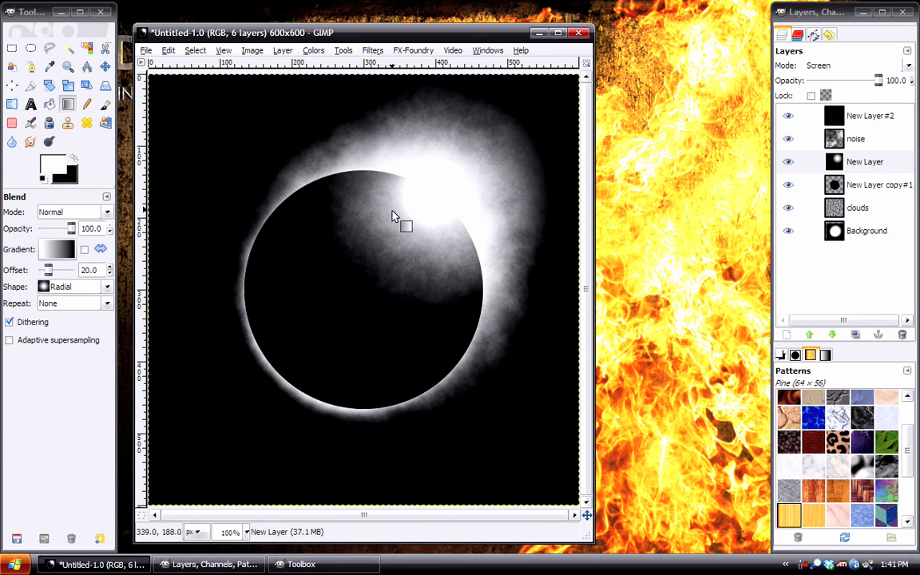
click(169, 51)
click(199, 66)
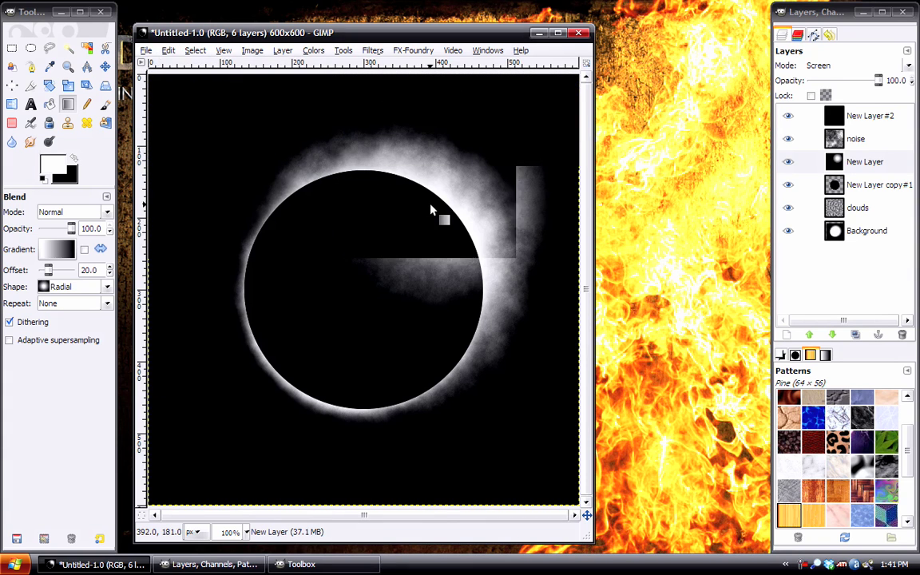
drag(438, 198, 470, 255)
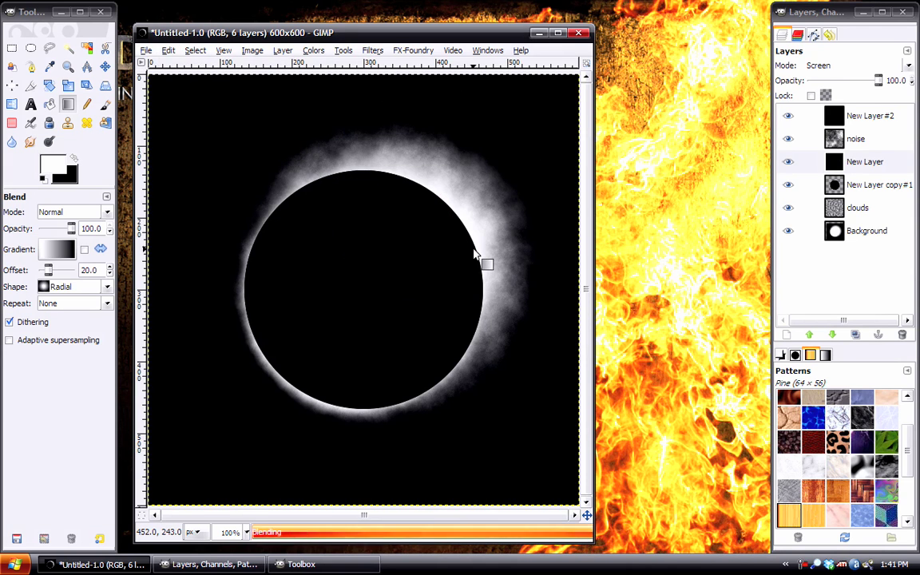
click(169, 50)
click(441, 254)
key(ctrl+z)
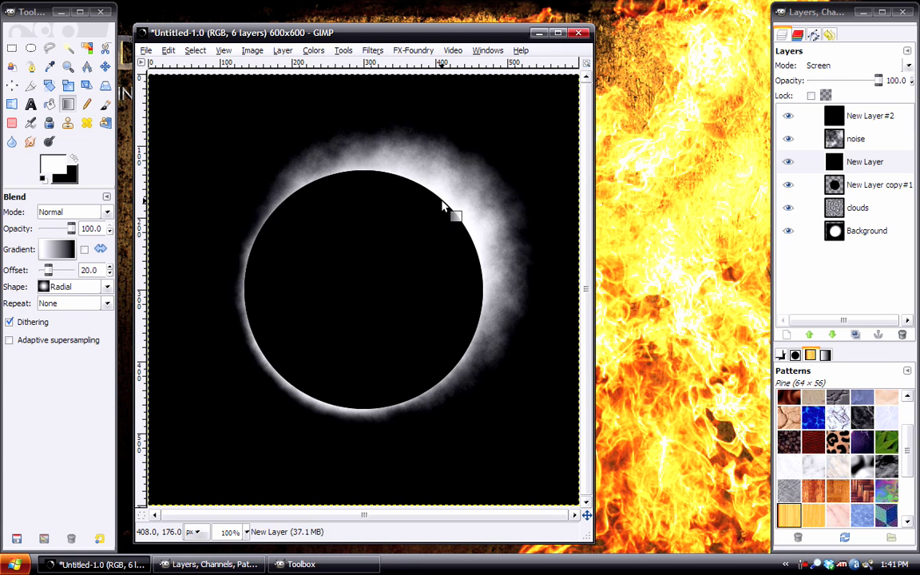
drag(444, 206, 482, 272)
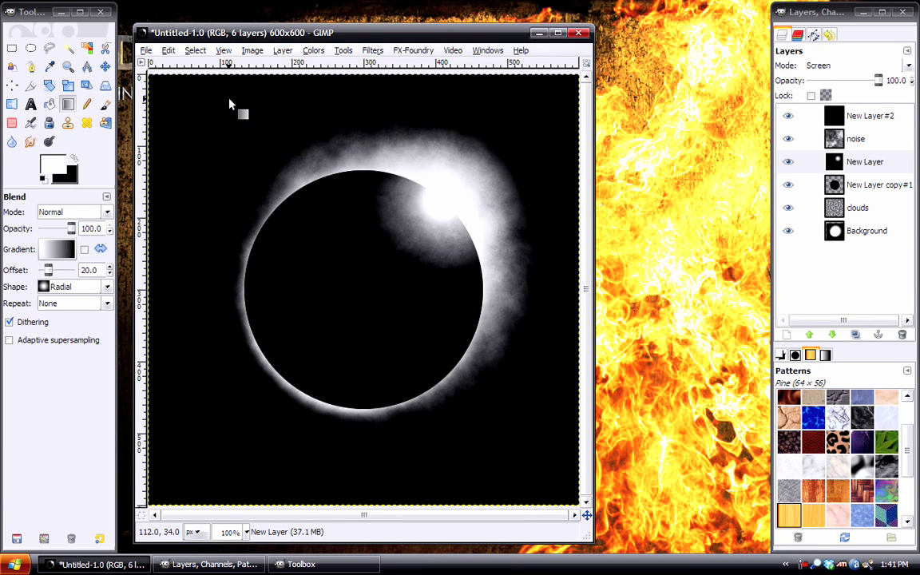
Apply a Gaussian blur to the New Layer copy#1 disc layer to soften its edge
click(803, 185)
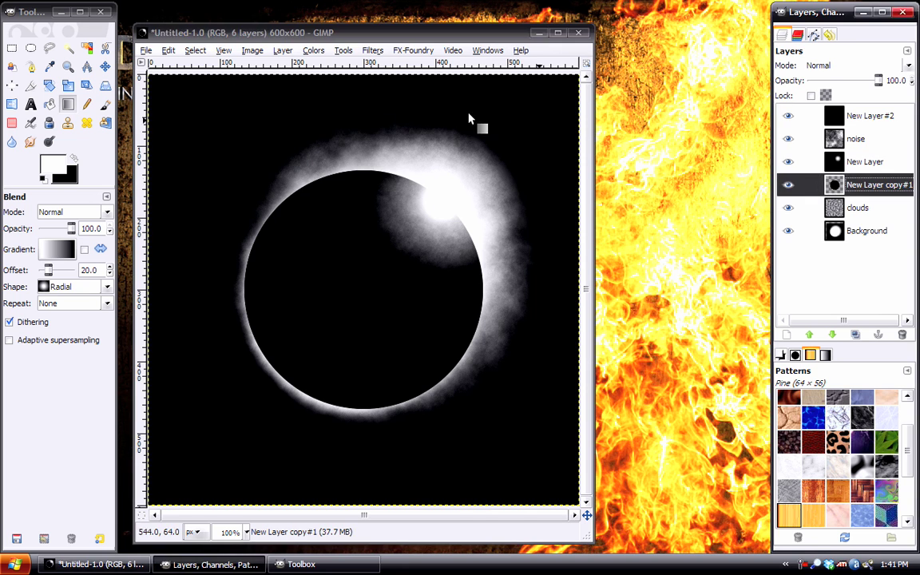
click(372, 49)
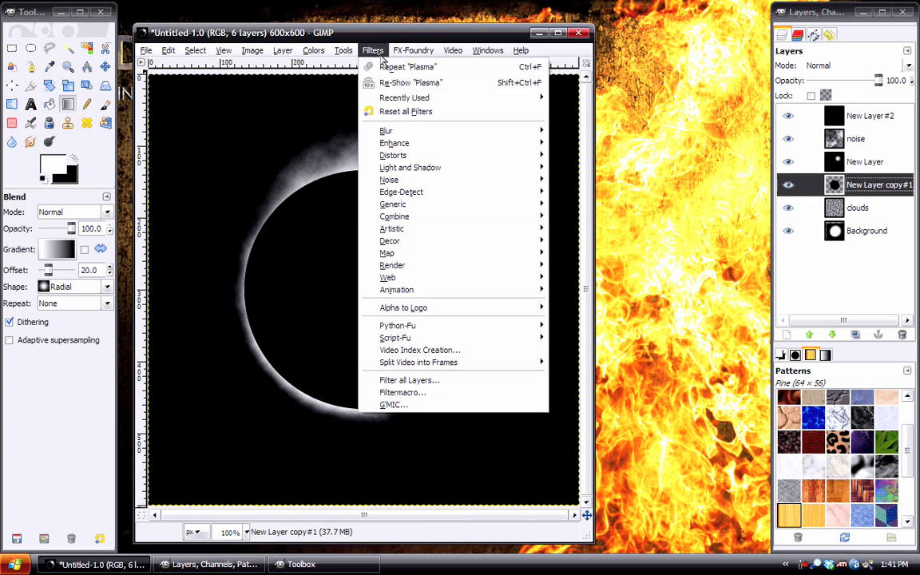
mouse_move(527, 130)
click(596, 142)
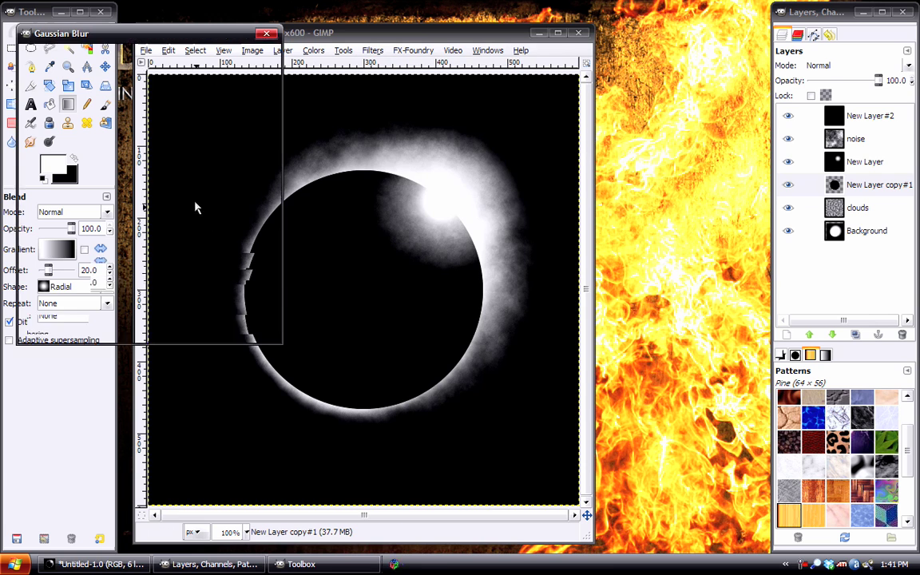
triple_click(120, 267)
text(0)
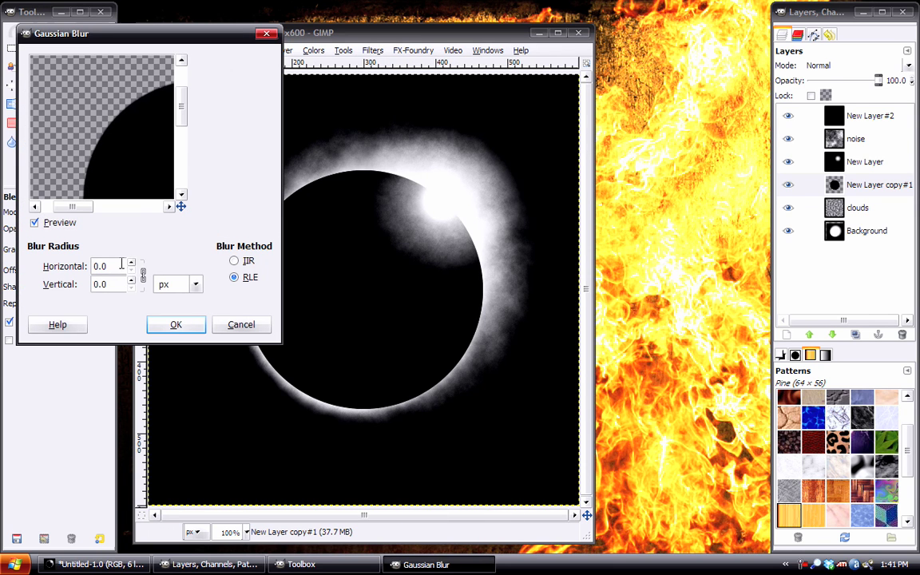
click(179, 327)
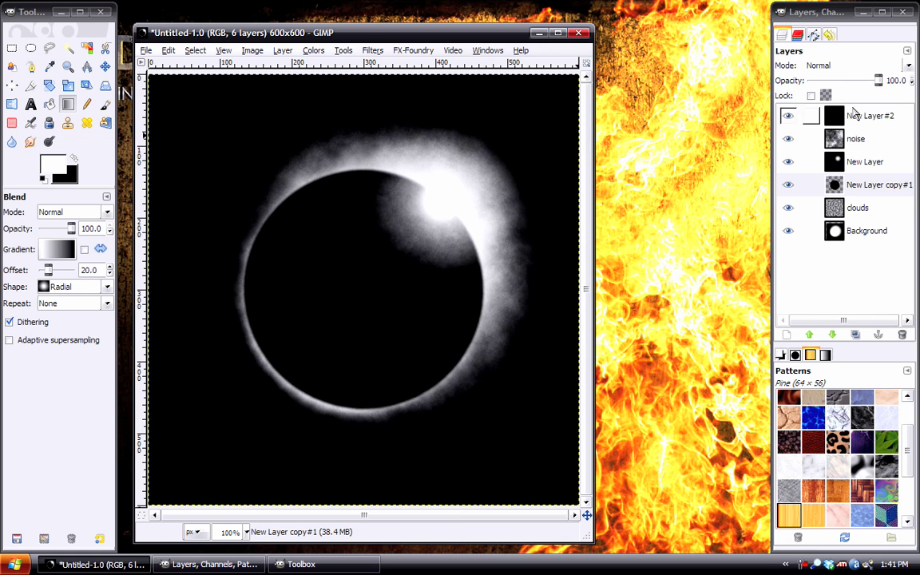
click(798, 117)
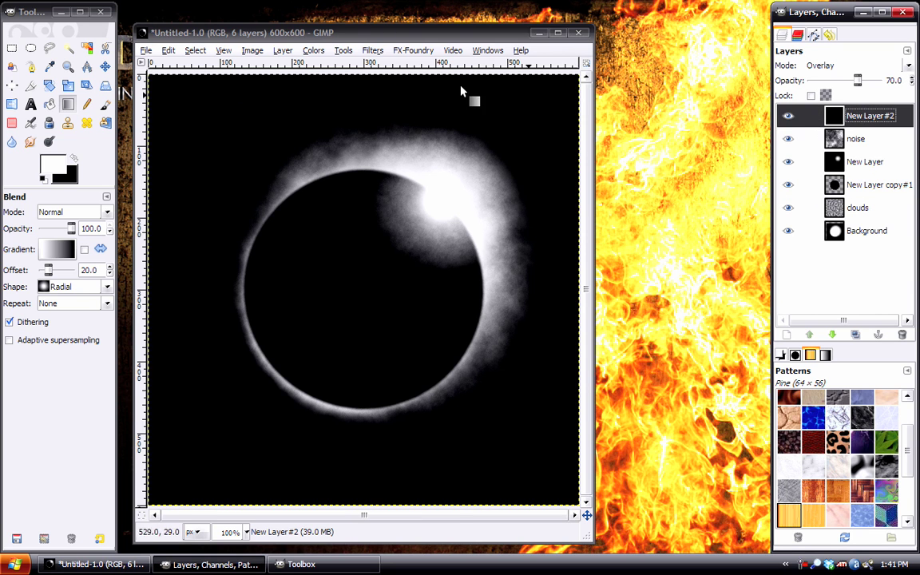
Add a new filled layer on top via Layer > New Layer
click(283, 50)
click(312, 67)
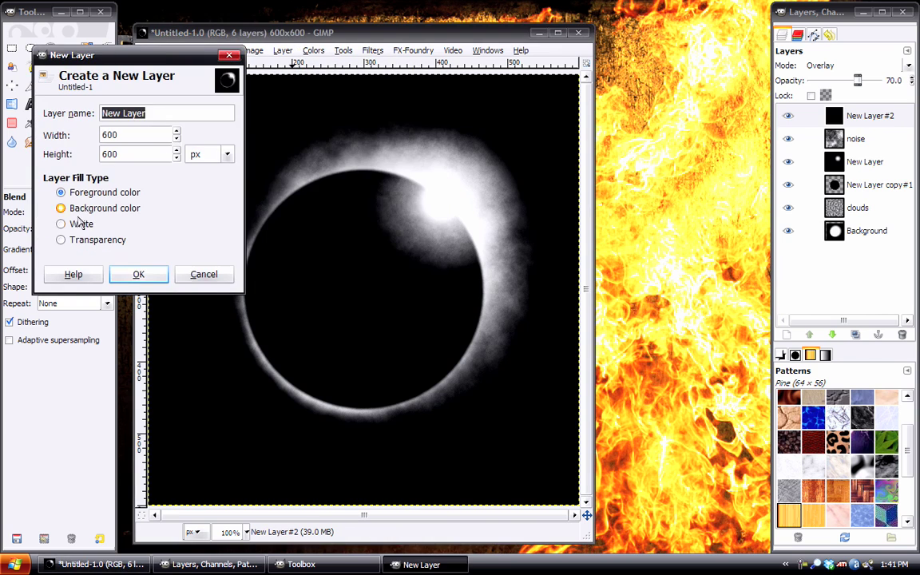
click(128, 270)
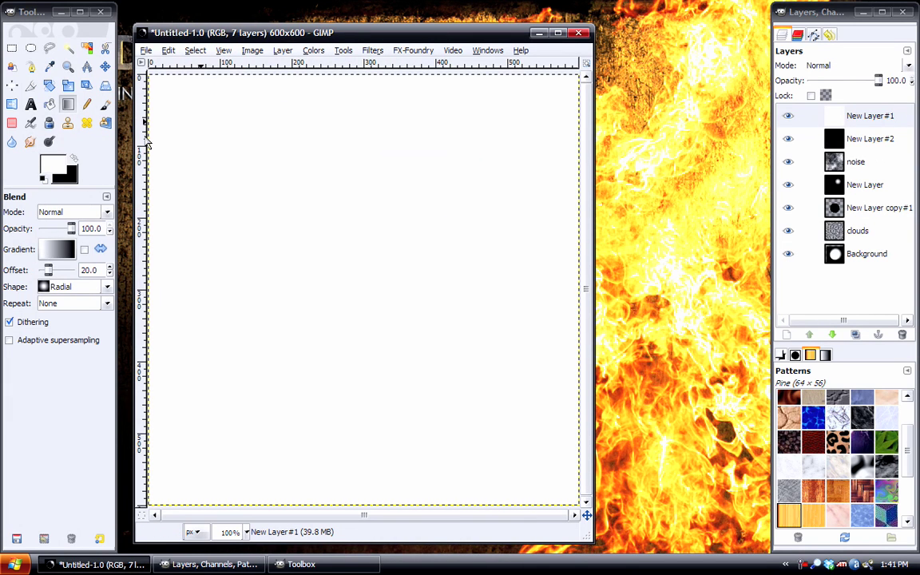
Colorize the new layer with Hue 70, Saturation 60 and Lightness -40
click(315, 51)
click(337, 102)
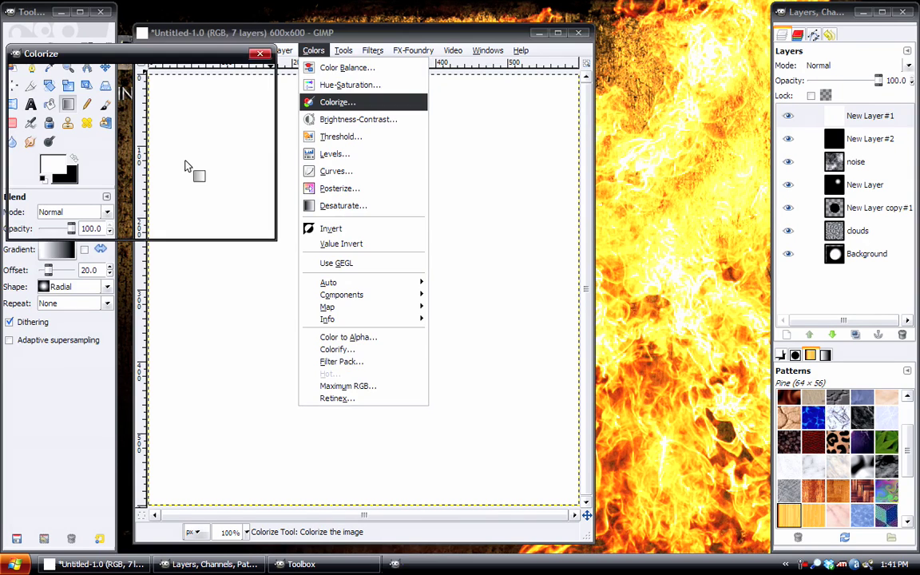
drag(84, 181, 86, 181)
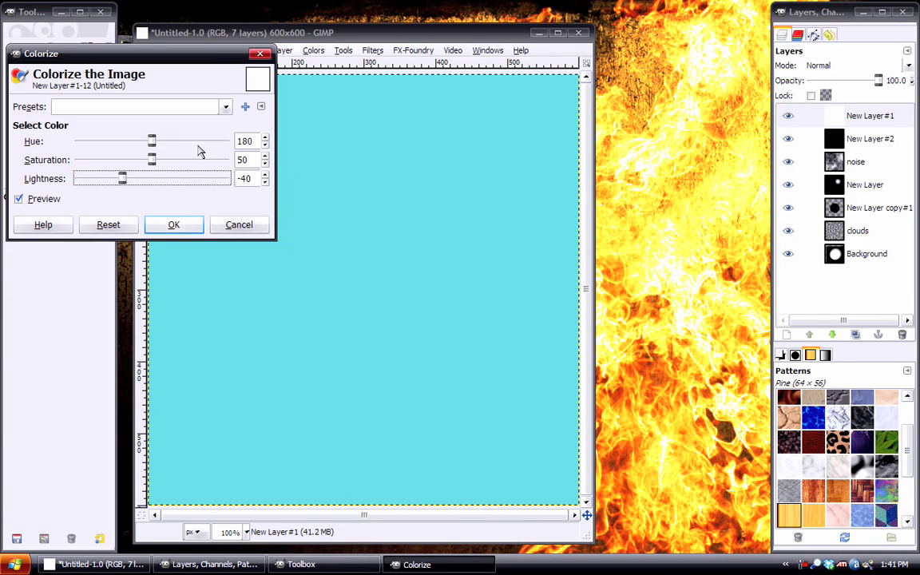
drag(205, 144, 112, 154)
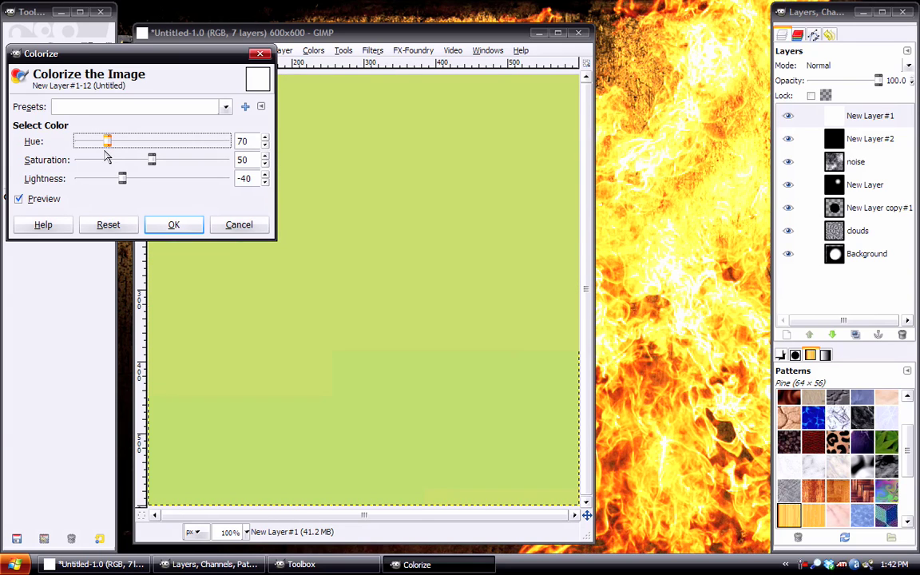
click(230, 163)
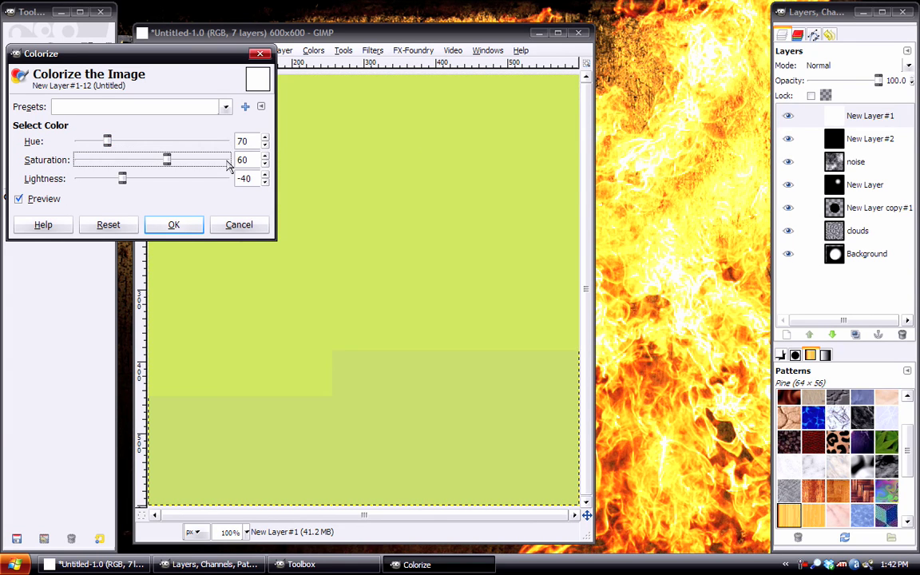
click(174, 227)
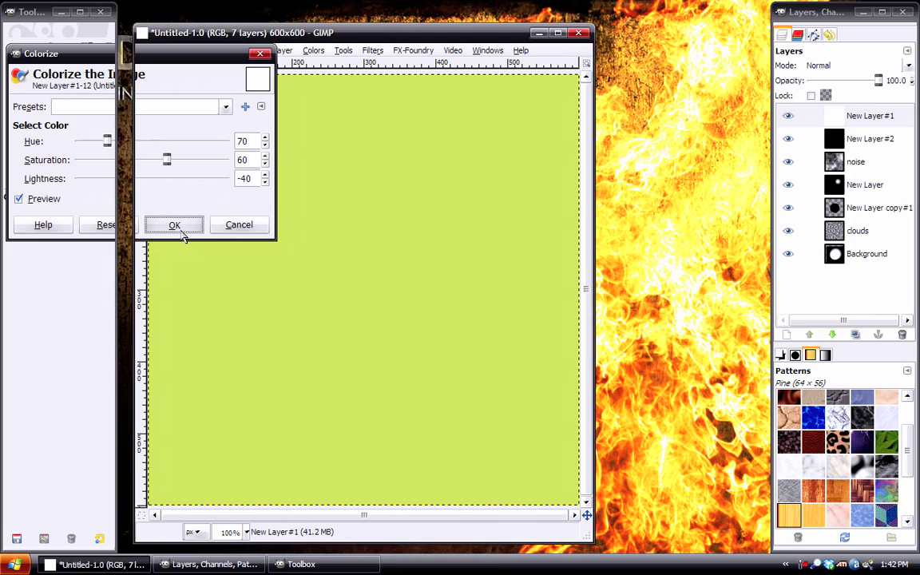
Blend the yellow-green layer in Overlay and put a duplicate of it in Dodge mode
click(846, 67)
click(855, 172)
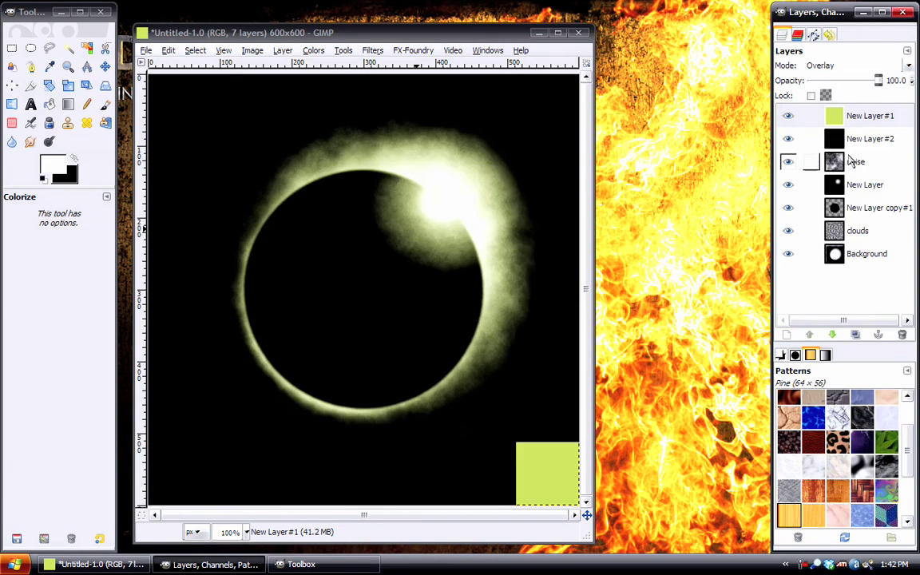
click(855, 334)
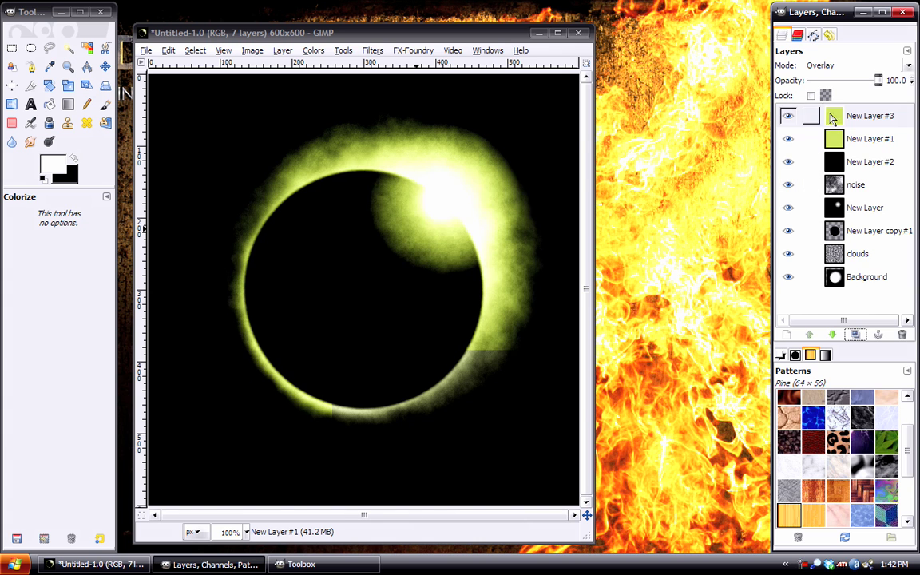
click(846, 65)
click(811, 191)
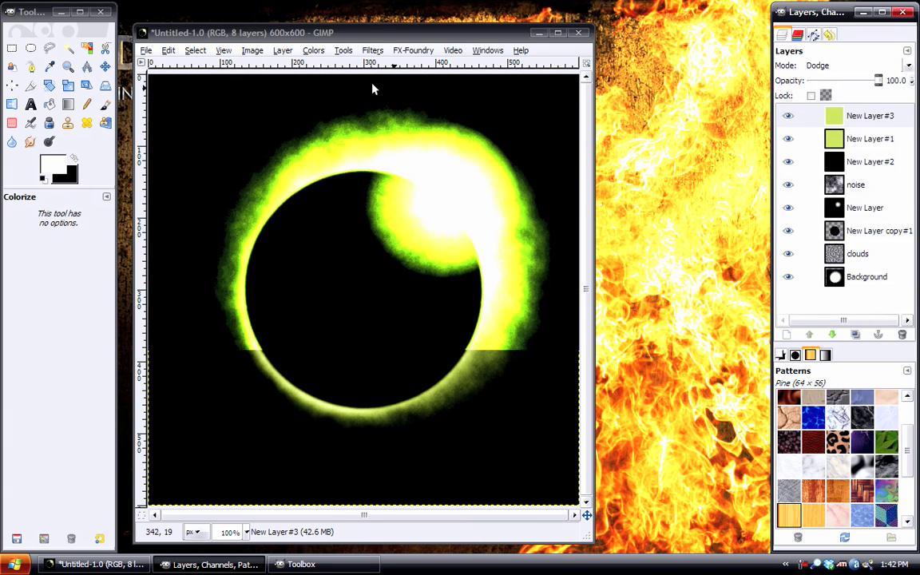
Try raising the copy's hue in Hue-Saturation while previewing it in Normal mode
click(310, 50)
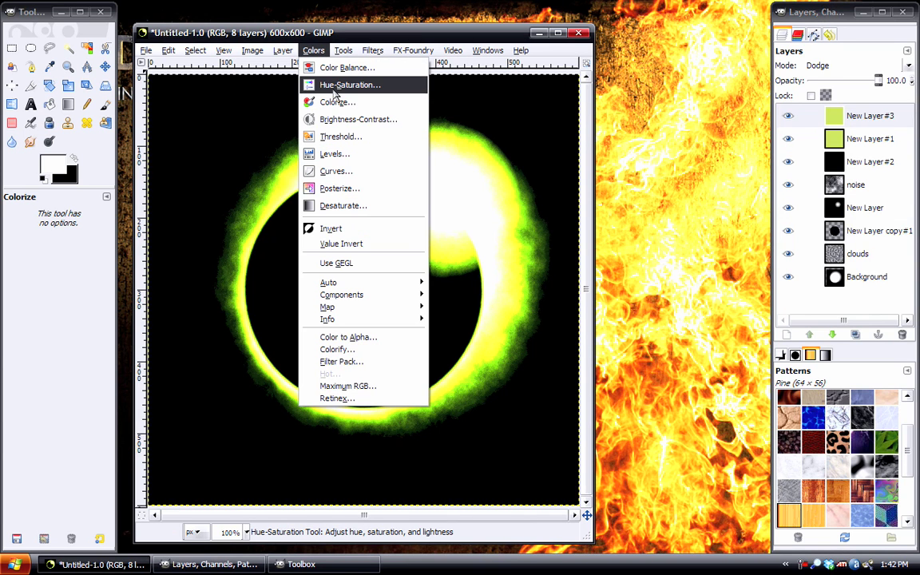
key(Return)
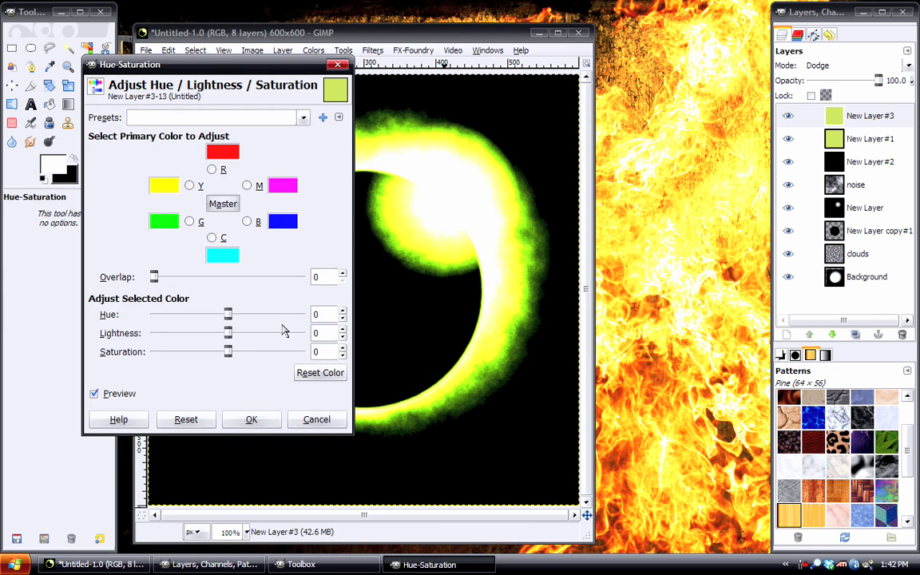
click(293, 315)
click(294, 315)
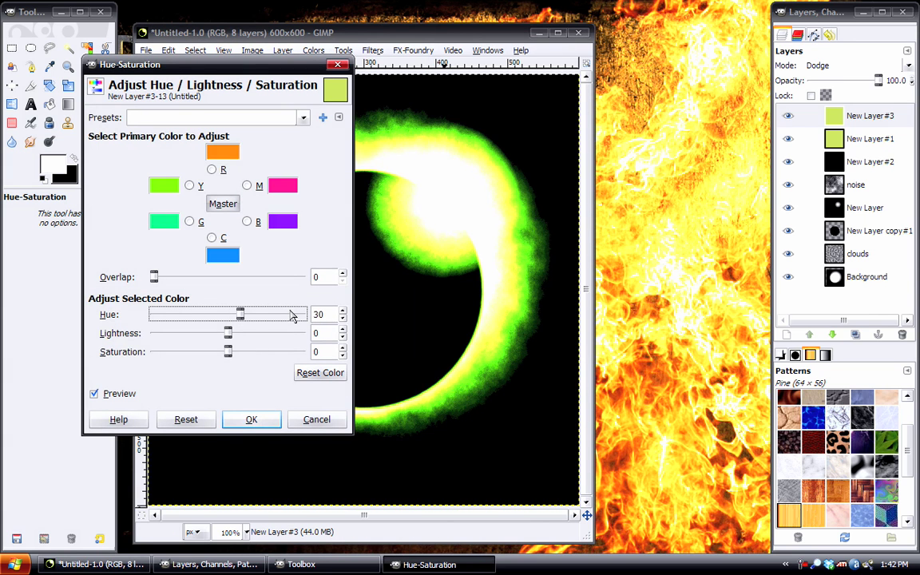
click(293, 315)
click(294, 314)
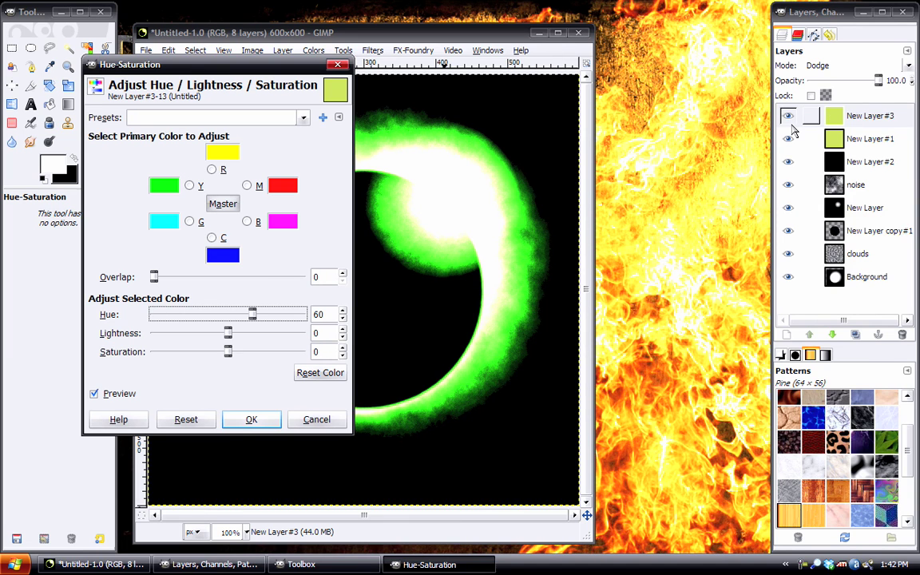
click(827, 66)
click(767, 84)
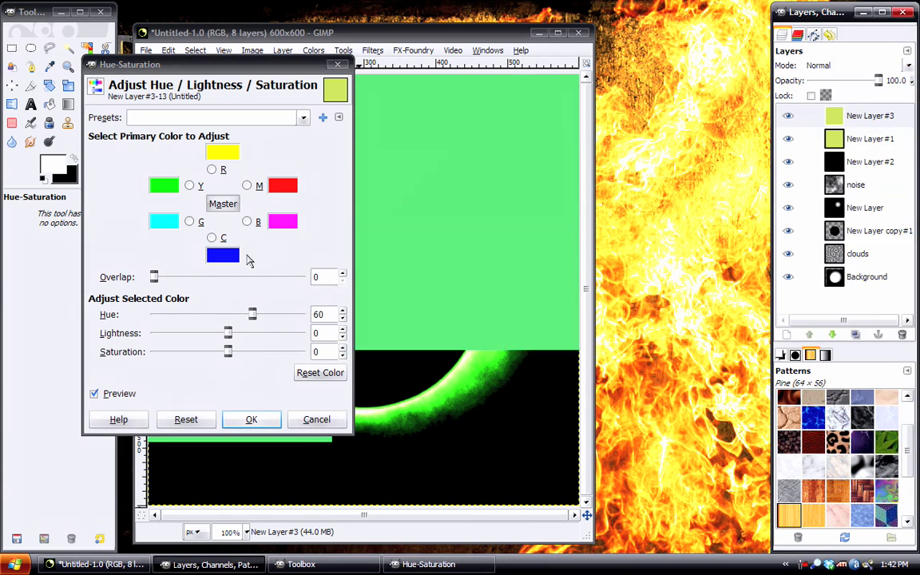
Make the copy orange (Hue -45, Lightness -20, Saturation 10) and blend it in Overlay
click(166, 316)
click(166, 316)
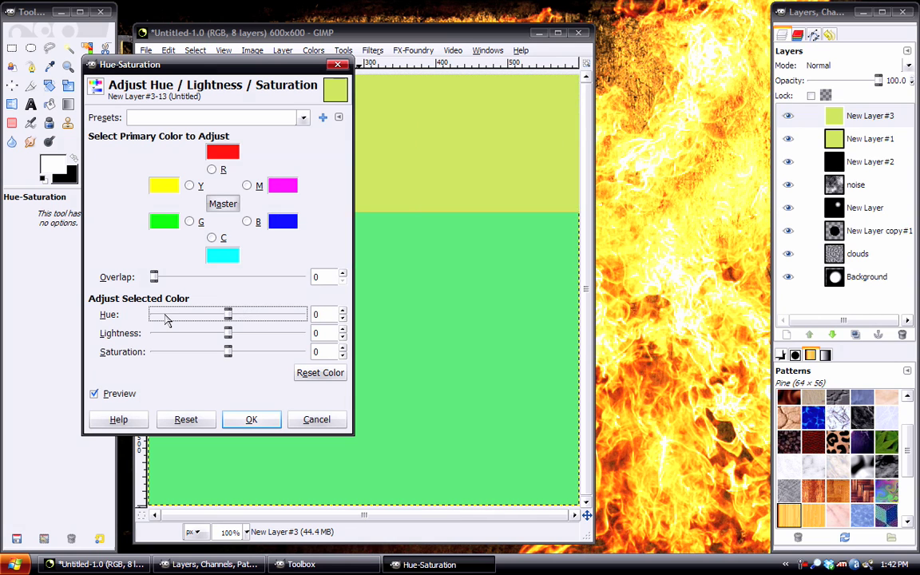
click(167, 316)
click(167, 316)
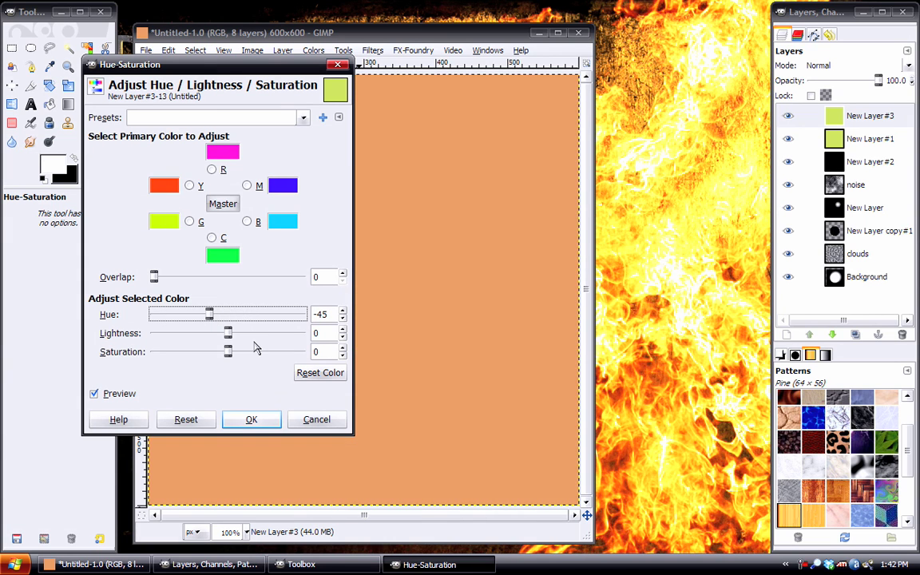
click(154, 334)
click(154, 334)
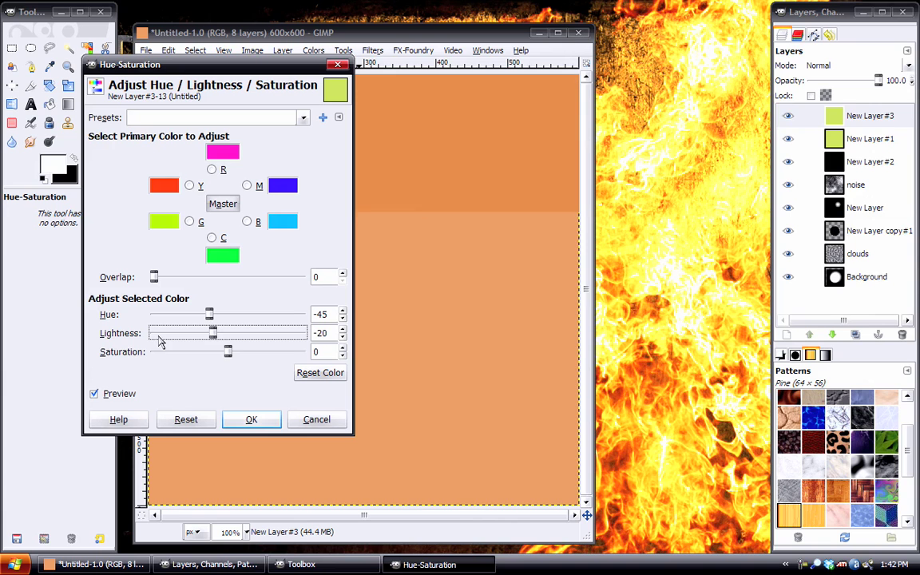
click(291, 353)
click(251, 419)
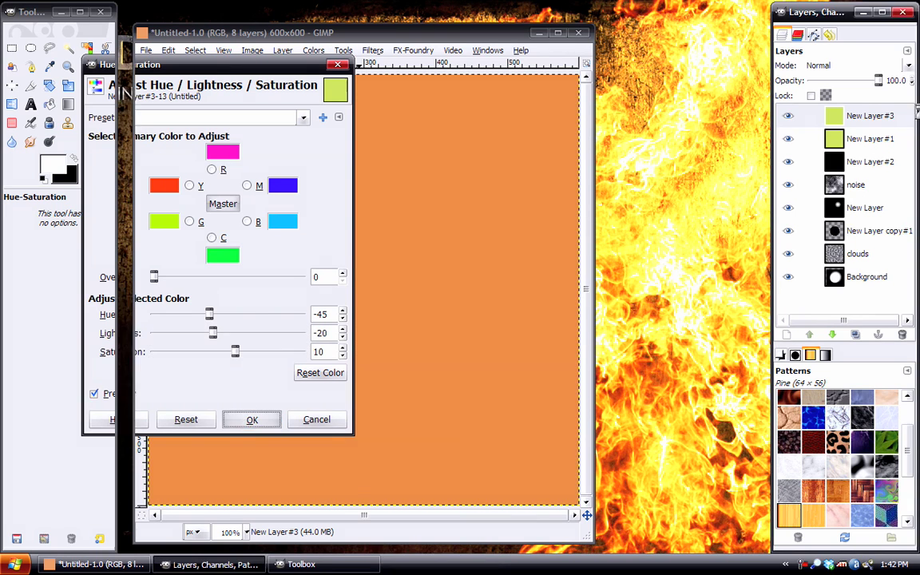
click(823, 67)
click(857, 171)
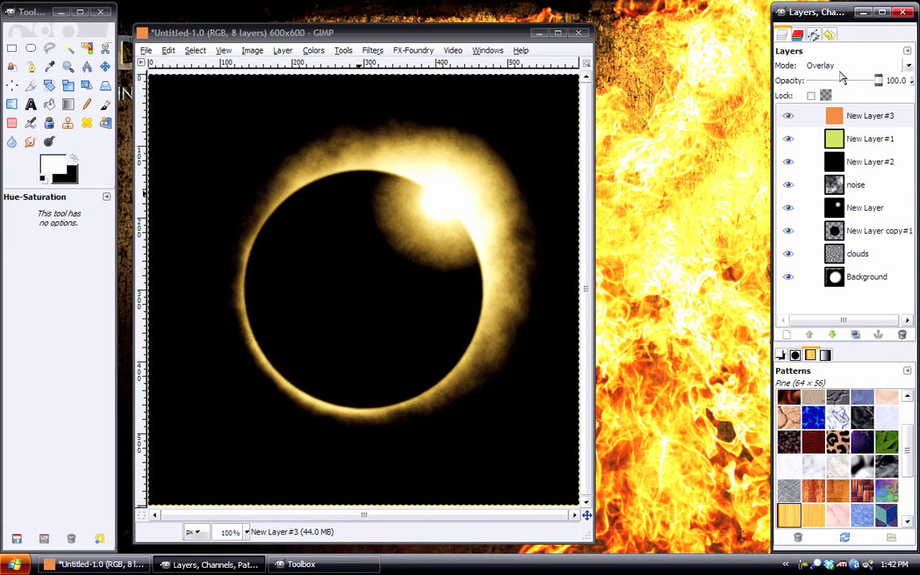
scroll(840, 70, down, 1)
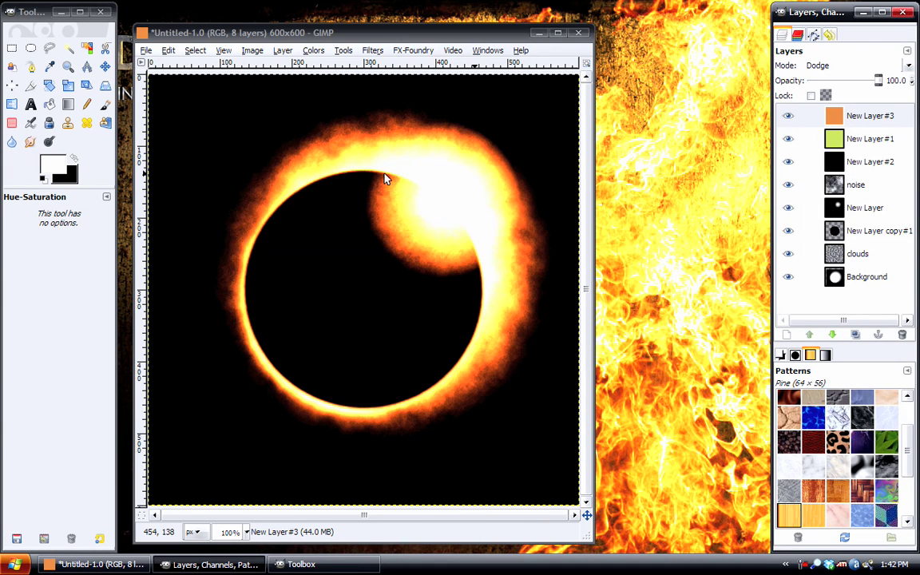
Set New Layer#3's Hue-Saturation to Hue 15, Lightness -64 and Saturation -20
click(313, 50)
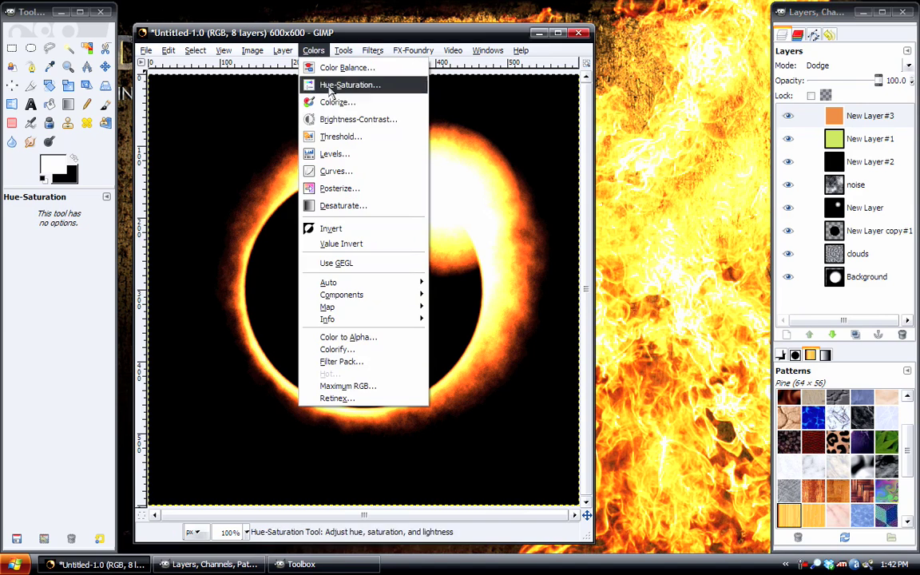
key(Return)
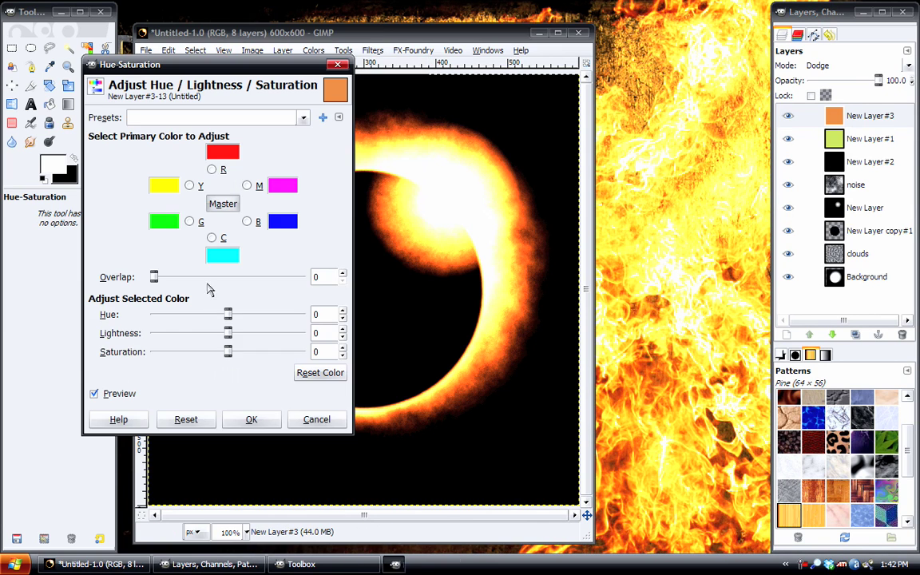
drag(227, 334, 181, 334)
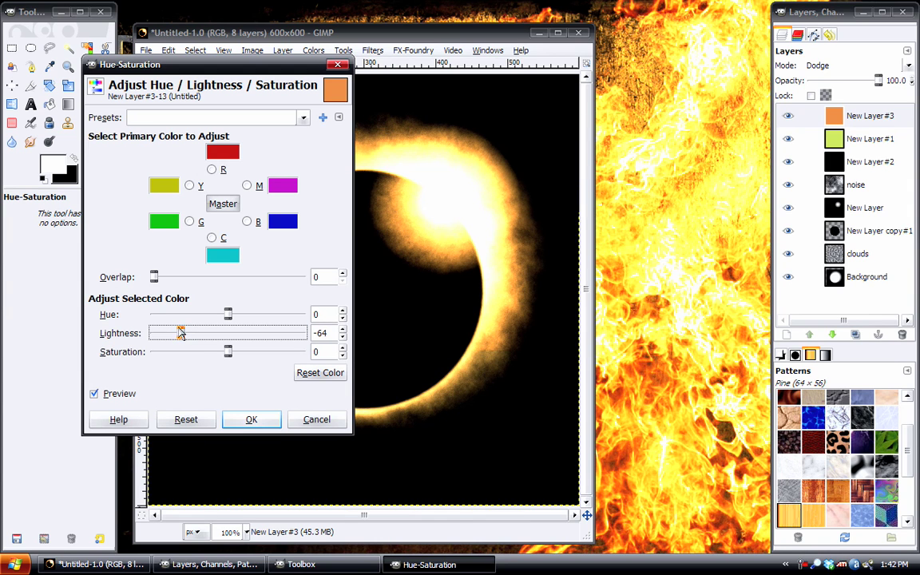
drag(228, 353, 175, 353)
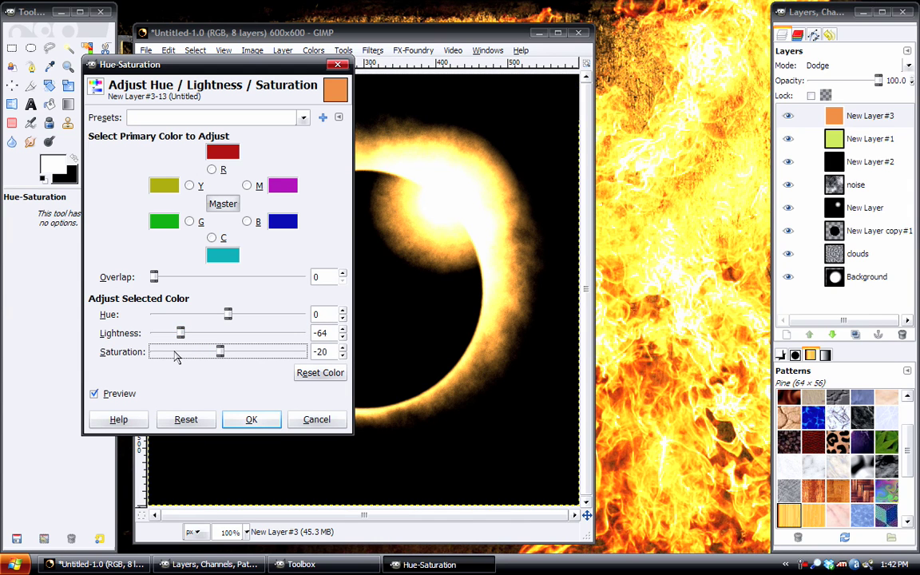
click(232, 317)
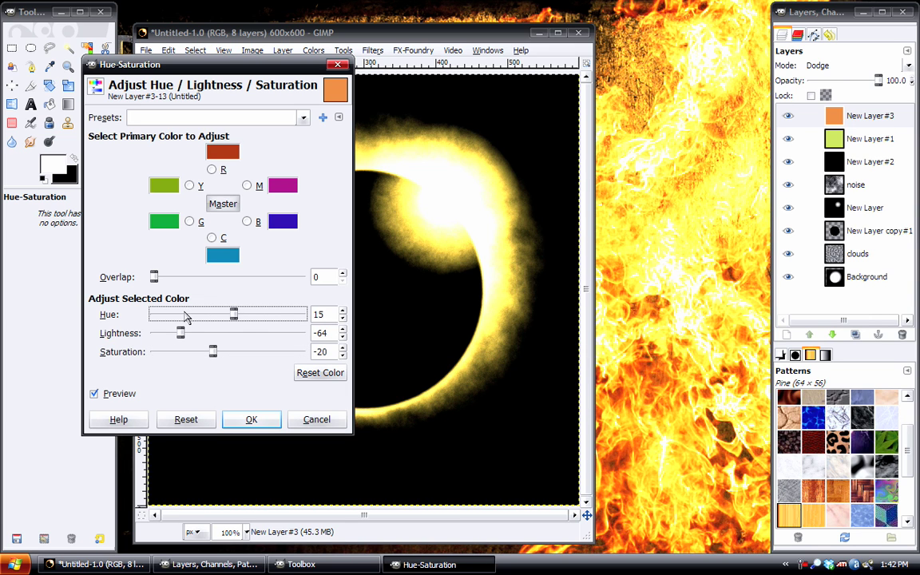
Apply New Layer#3's colour change, hide it, and reset New Layer#1 to Normal mode
click(249, 420)
click(868, 139)
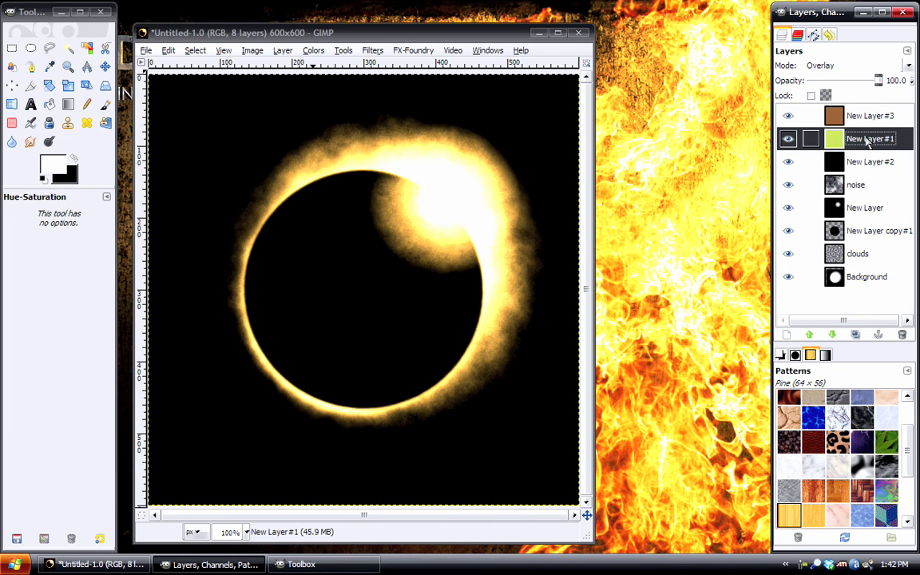
click(788, 119)
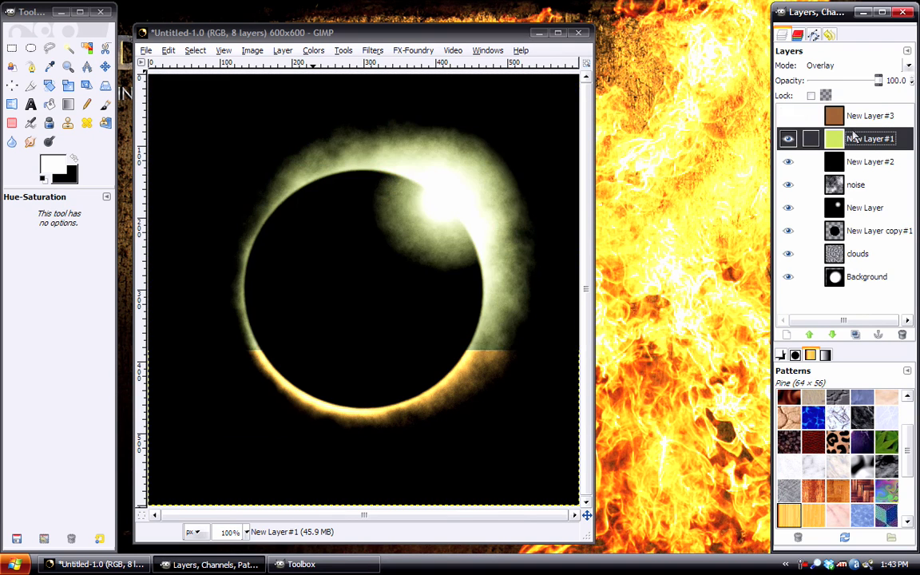
click(835, 66)
click(826, 83)
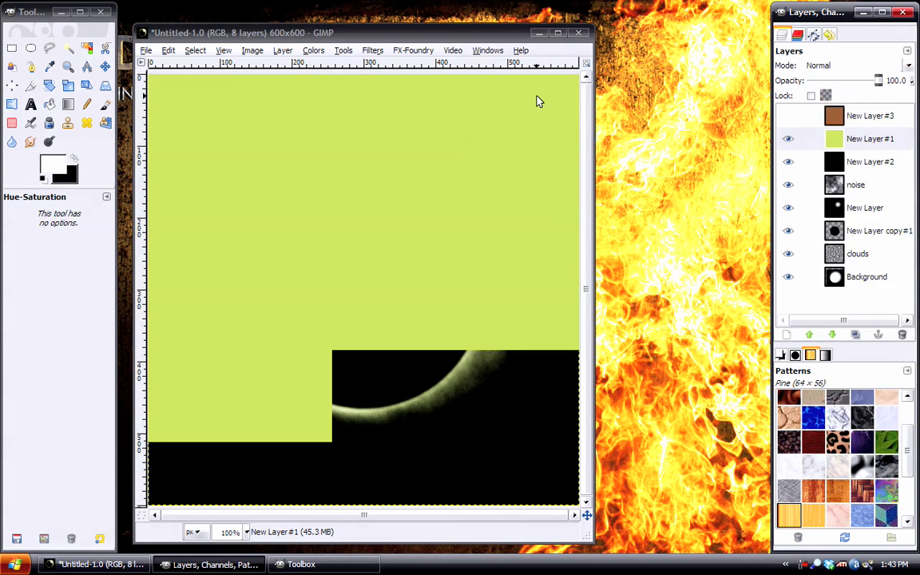
Recolour New Layer#1 yellow (Hue -15, Saturation 10, lower Lightness) and blend it in Overlay
click(314, 50)
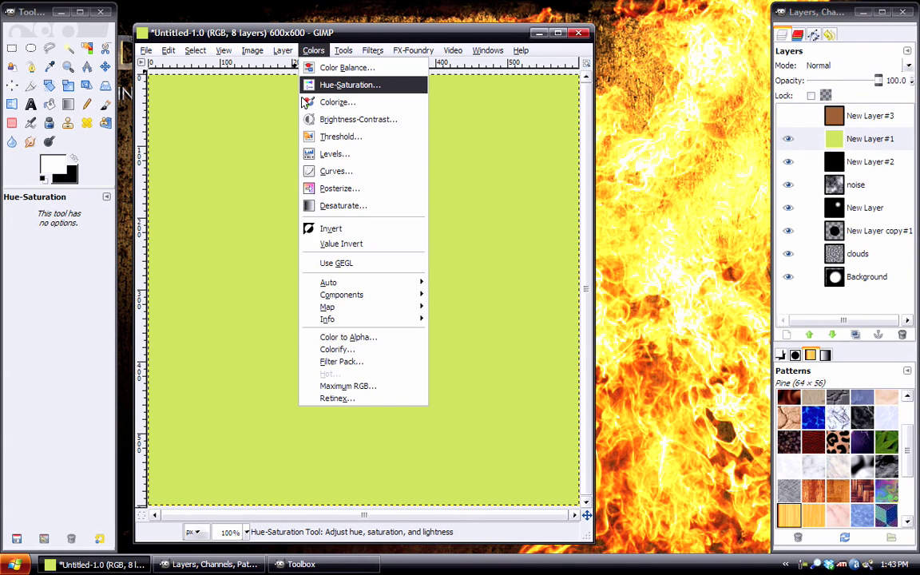
key(Return)
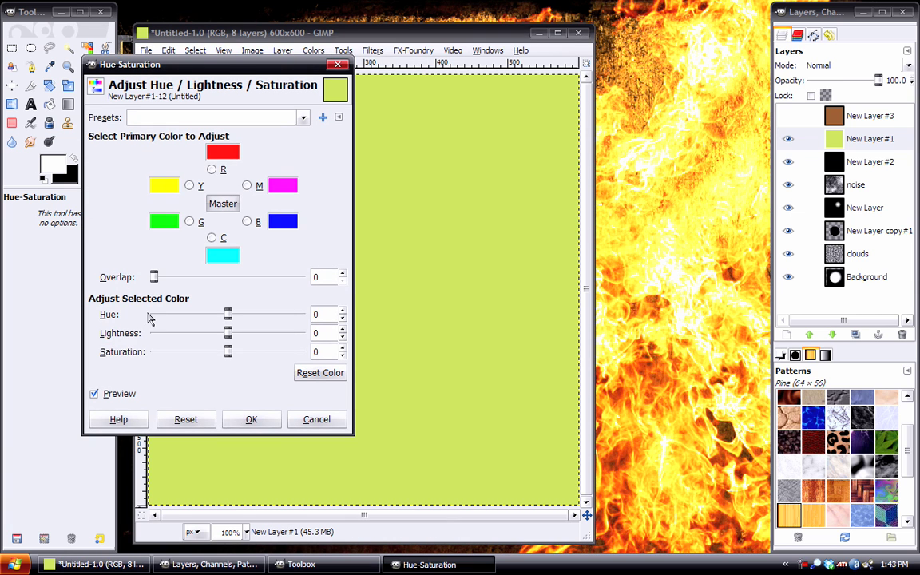
click(158, 316)
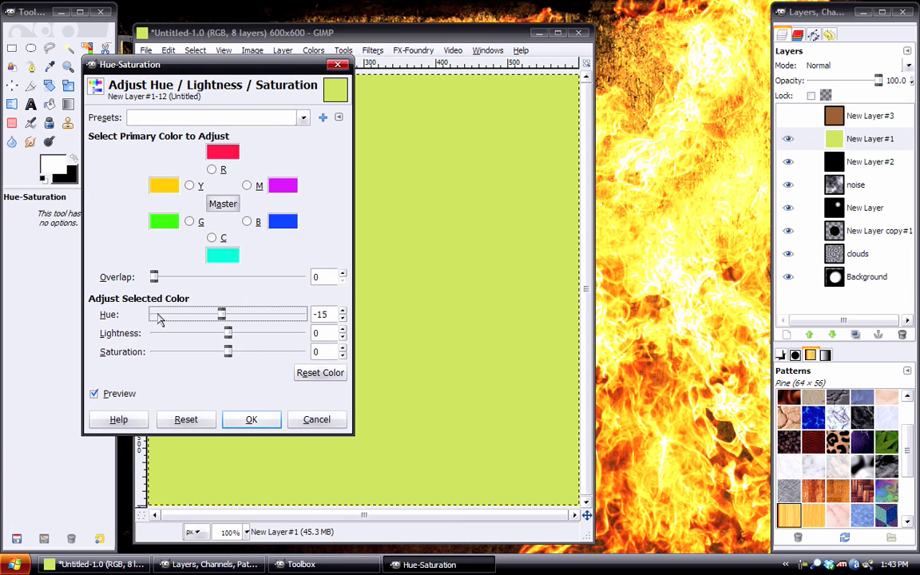
click(291, 356)
click(162, 334)
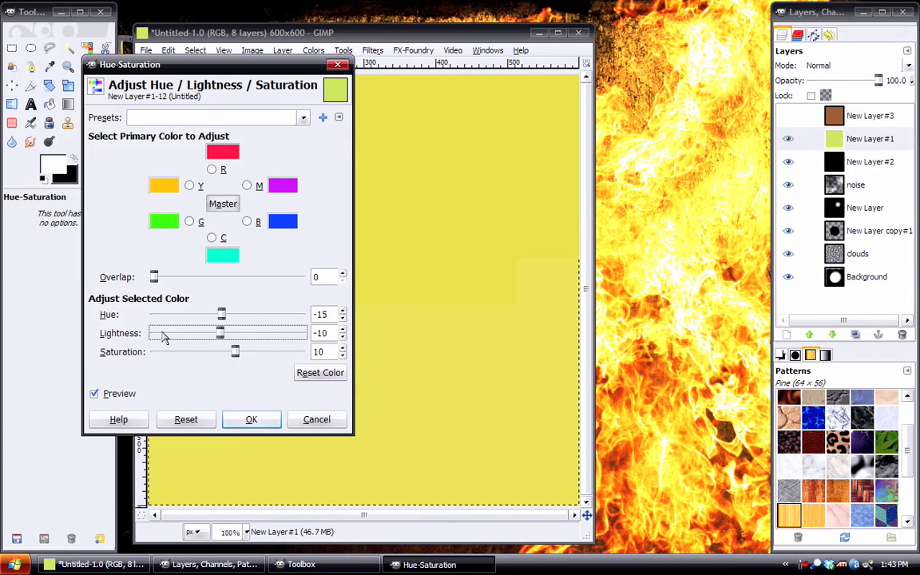
click(163, 333)
click(251, 419)
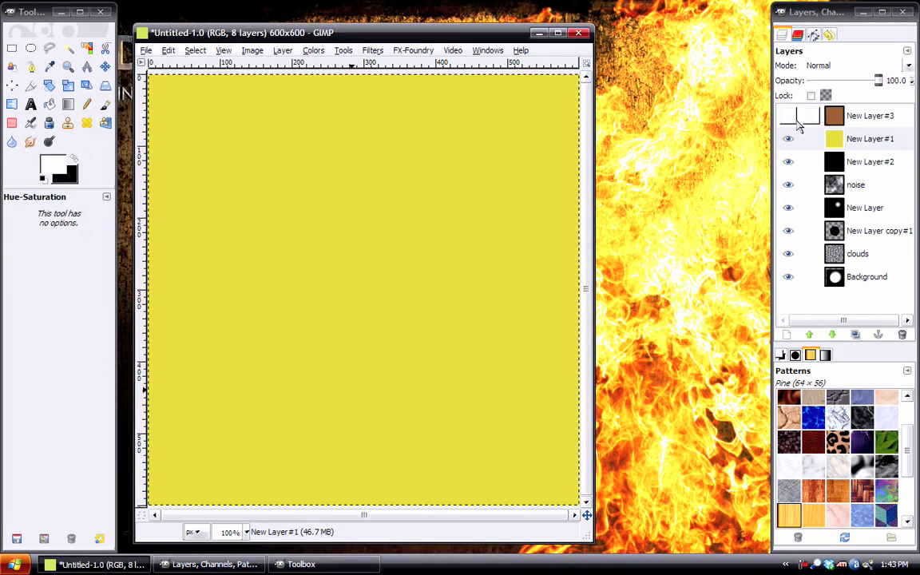
click(851, 64)
click(853, 152)
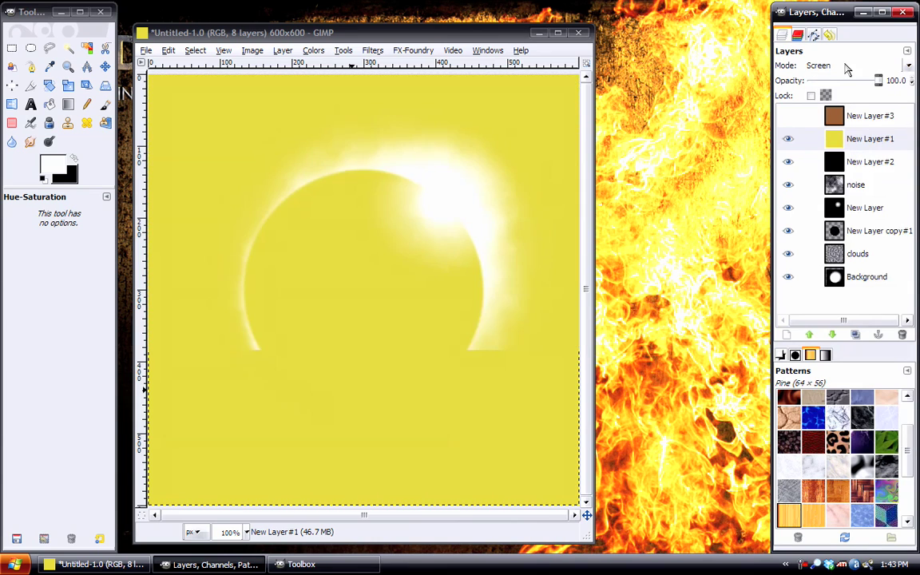
scroll(849, 69, down, 1)
Show New Layer#3 again and raise its opacity to 80
click(789, 116)
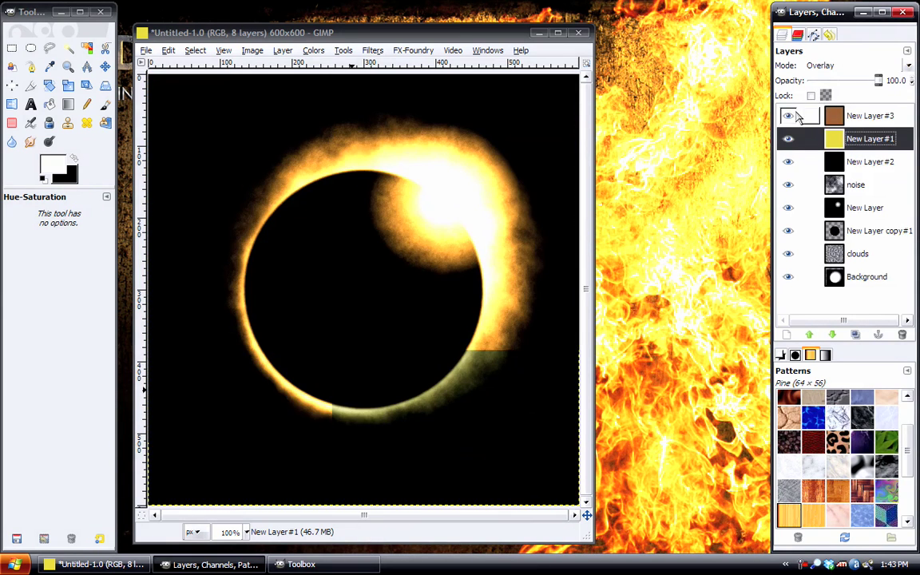
click(850, 119)
scroll(819, 83, down, 5)
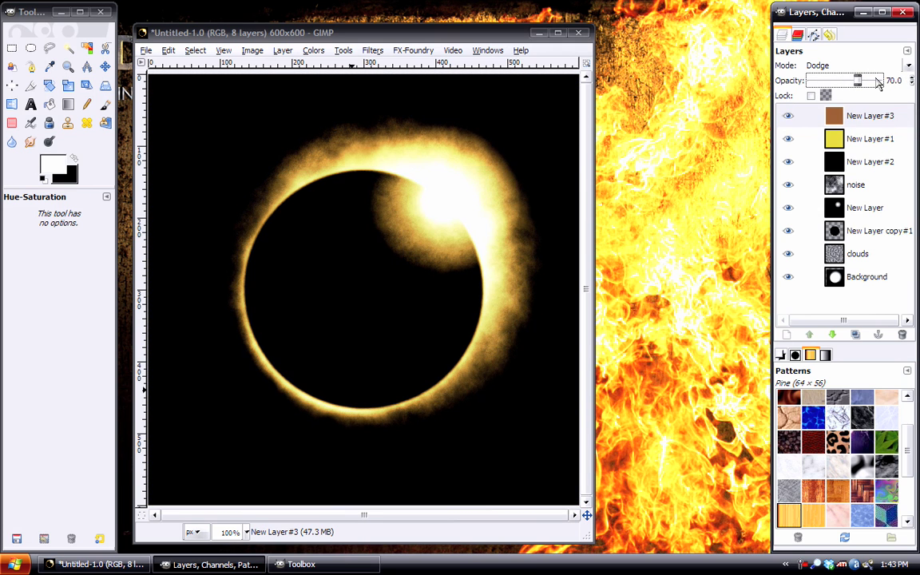
scroll(870, 83, up, 3)
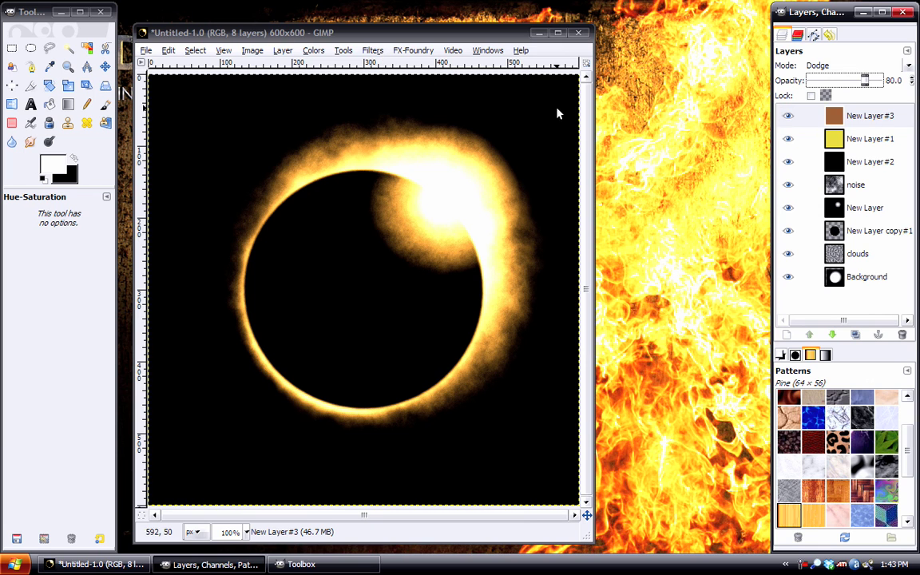
Merge the visible result into a new Visible layer and start scaling it
click(283, 50)
click(268, 77)
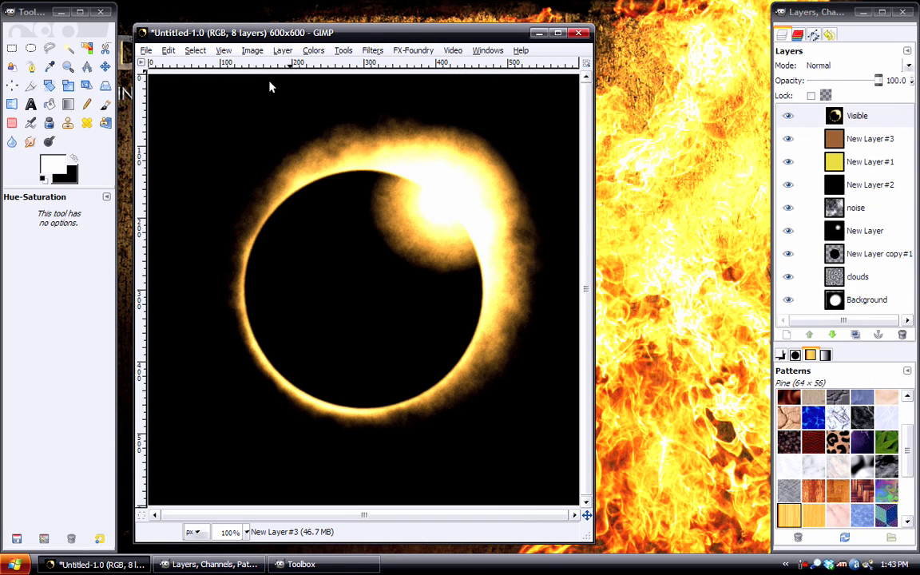
click(85, 87)
click(318, 216)
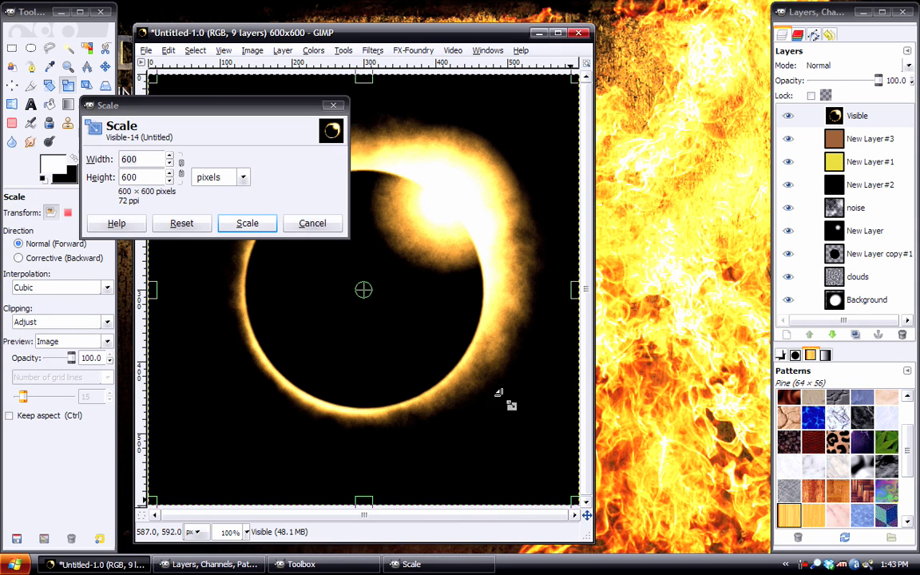
Scale the Visible layer toward the top-left corner, then undo the distorted result
drag(498, 393, 227, 126)
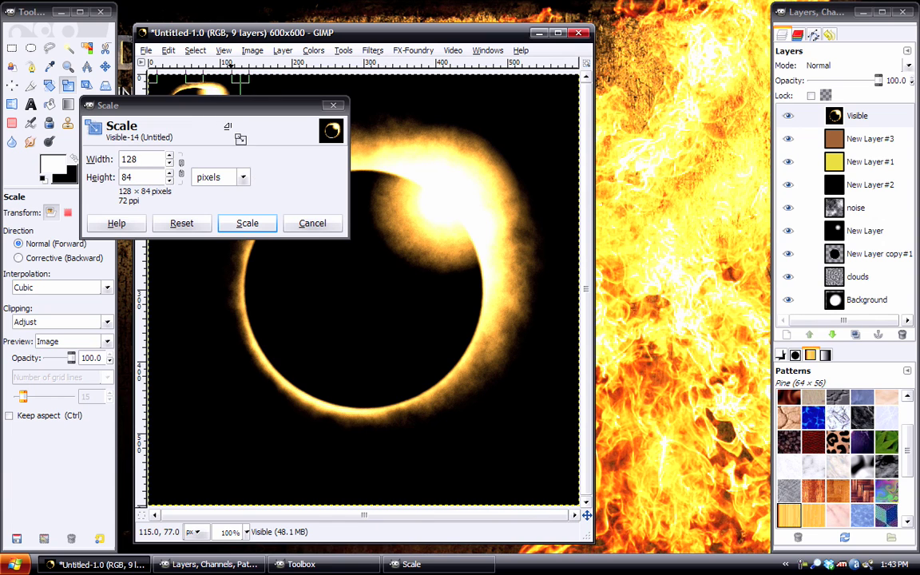
click(247, 222)
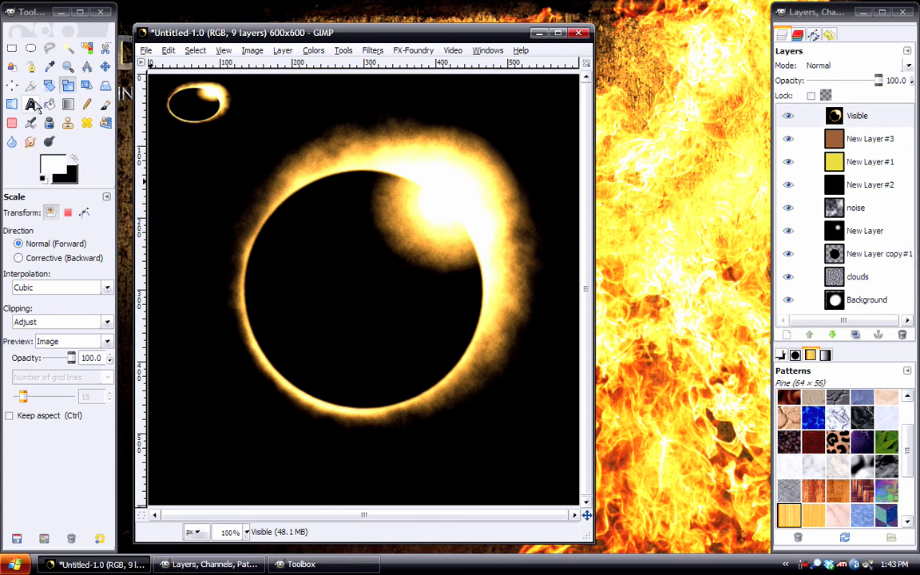
click(169, 51)
click(179, 67)
Rescale the Visible layer with the chain locked to 121×121 px in the top-left corner
click(282, 50)
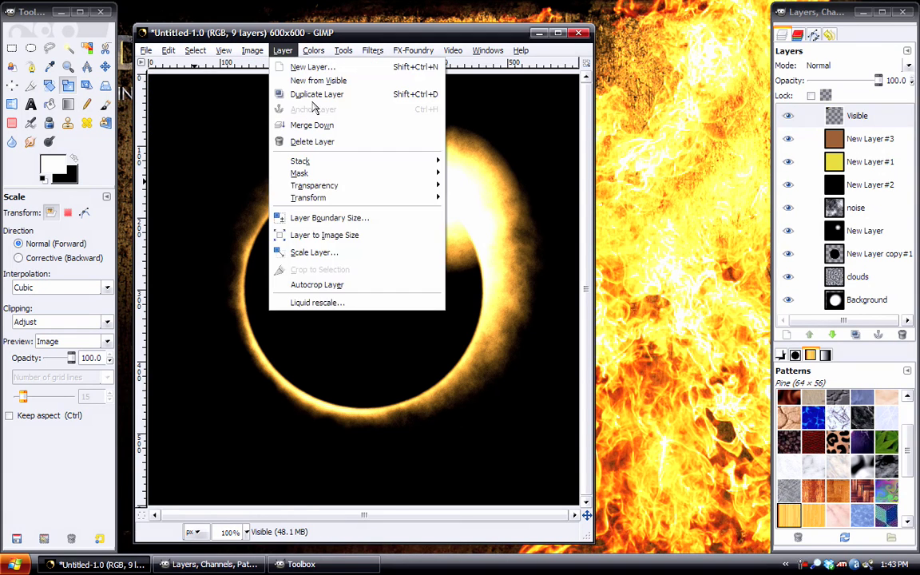
click(68, 85)
click(360, 271)
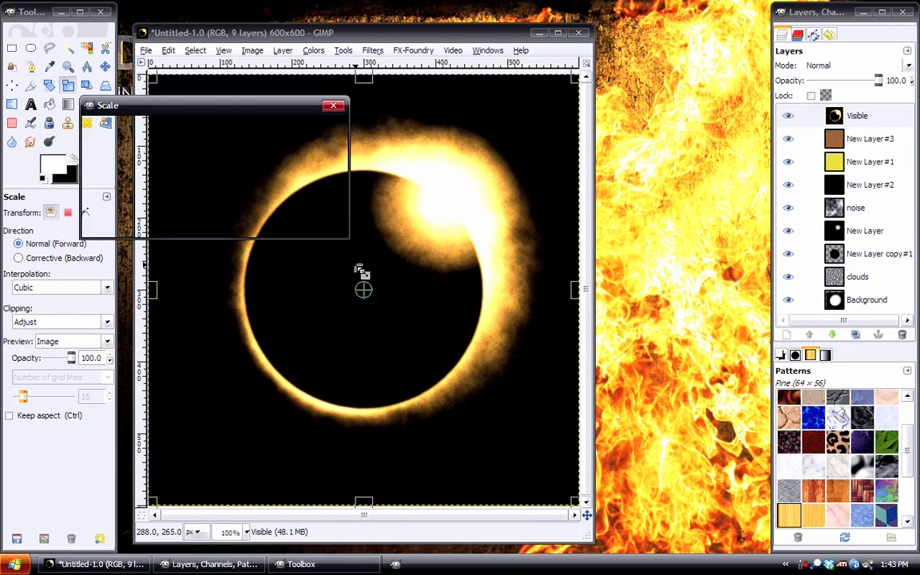
click(182, 167)
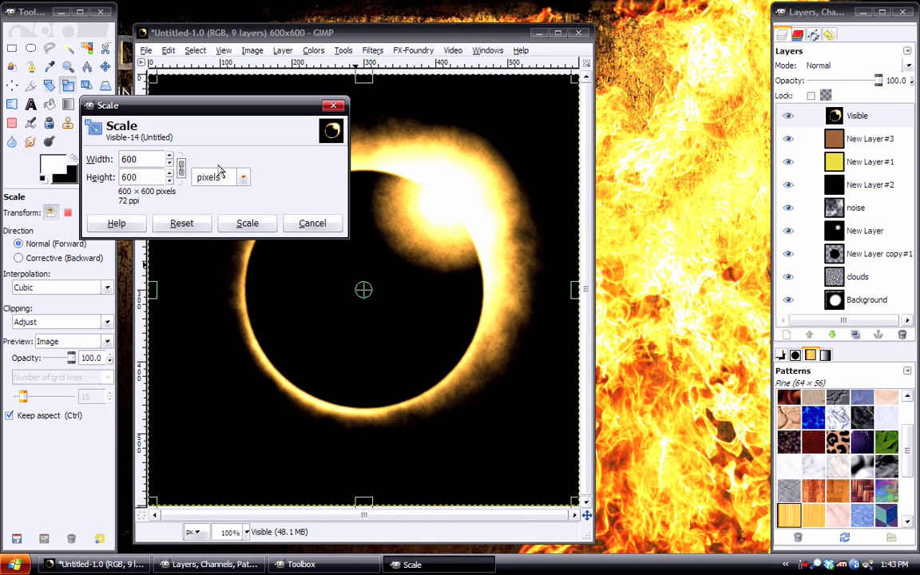
drag(519, 459, 200, 147)
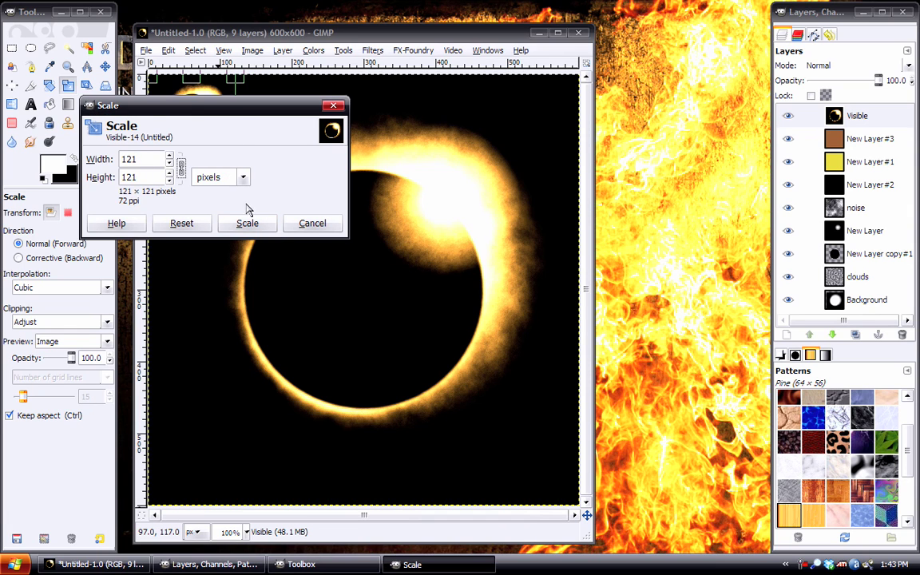
click(249, 225)
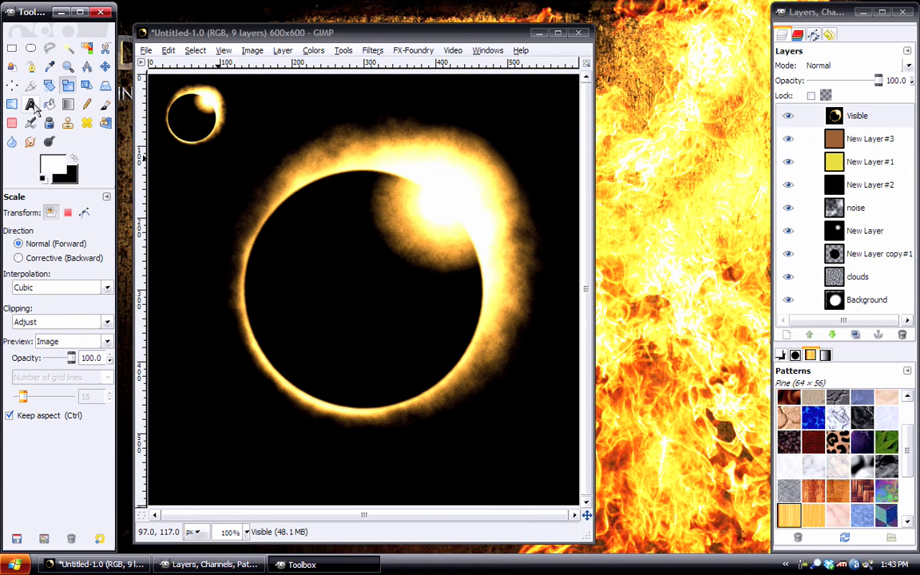
Start a Futura Md BT text box at the ring's left edge and type the HER ES lettering
click(31, 104)
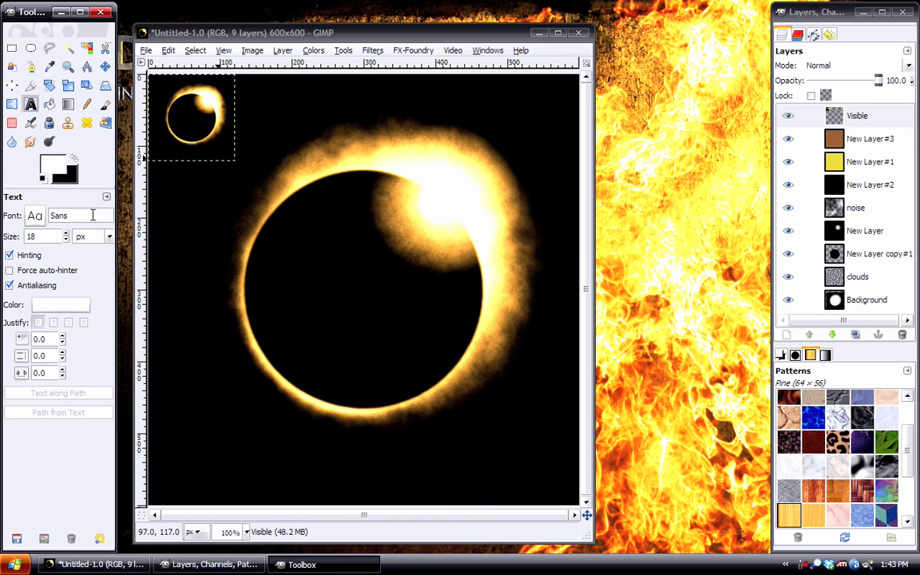
text(fut)
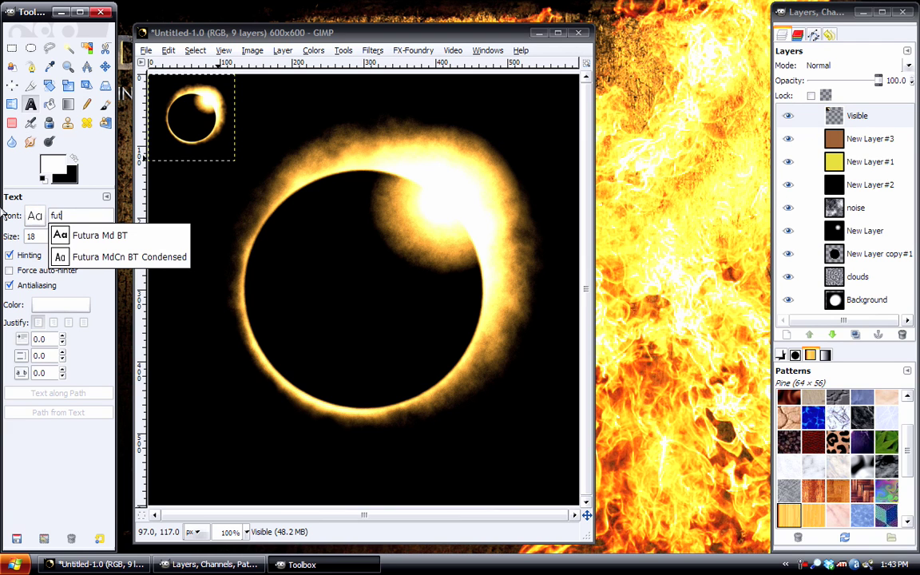
click(99, 235)
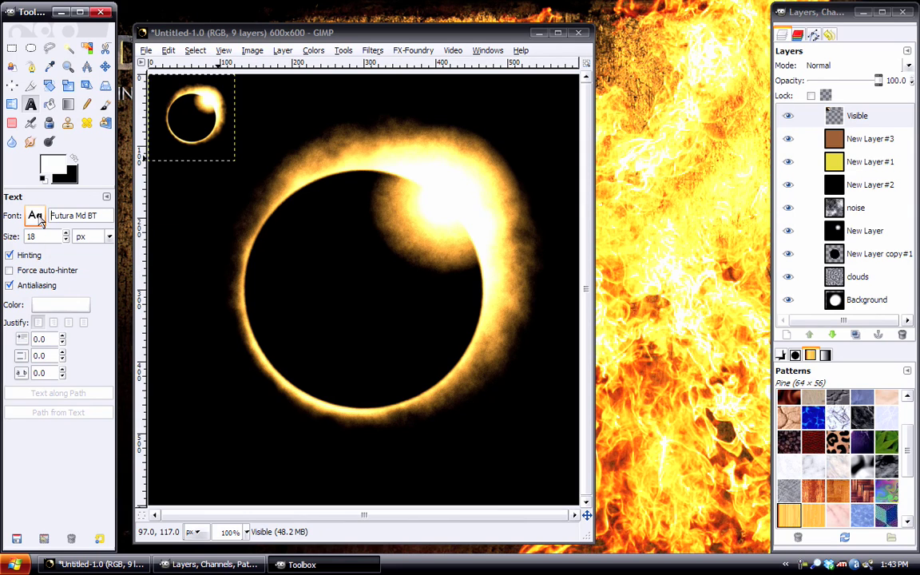
click(229, 288)
text(HER  ES)
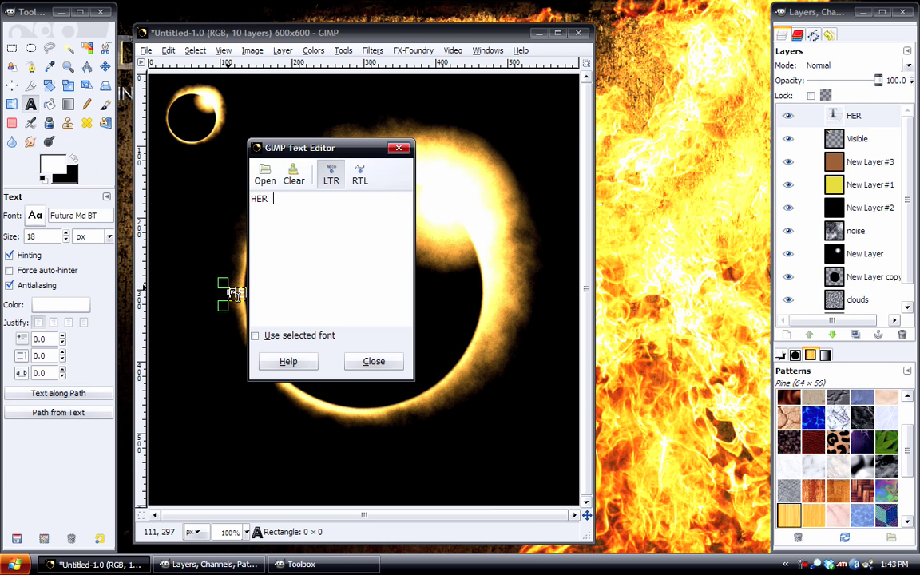
Set the text's letter spacing to 23 and size to 65 px, then check it on the canvas
click(63, 372)
drag(304, 148, 571, 135)
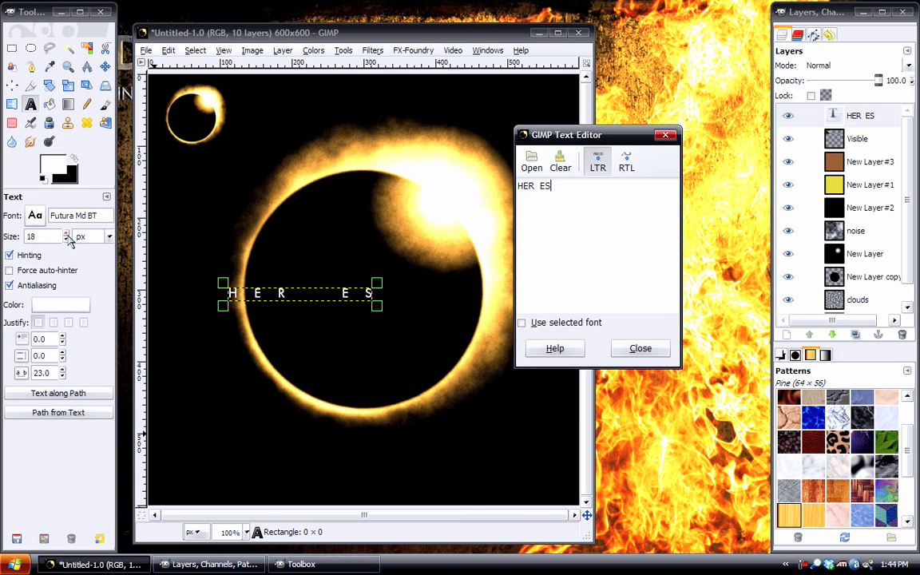
scroll(68, 236, up, 20)
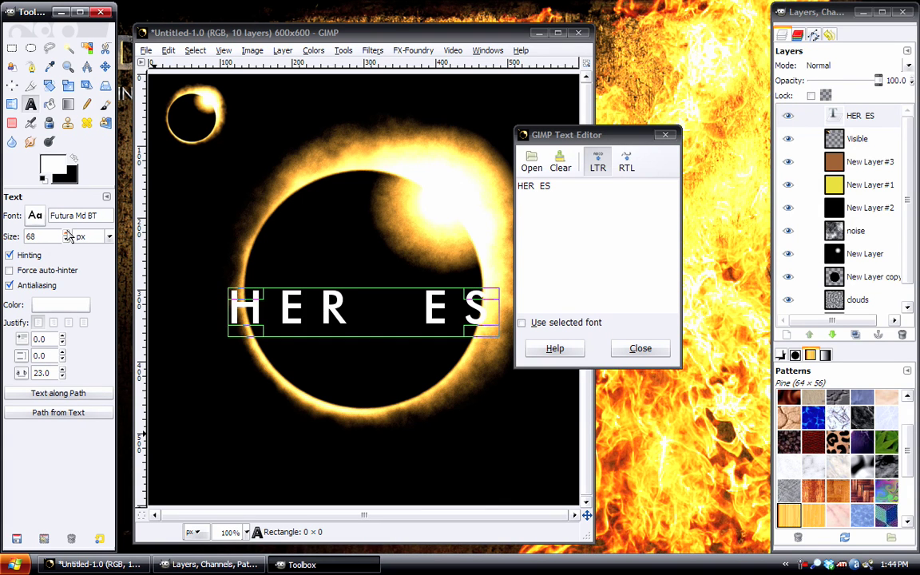
scroll(69, 237, up, 2)
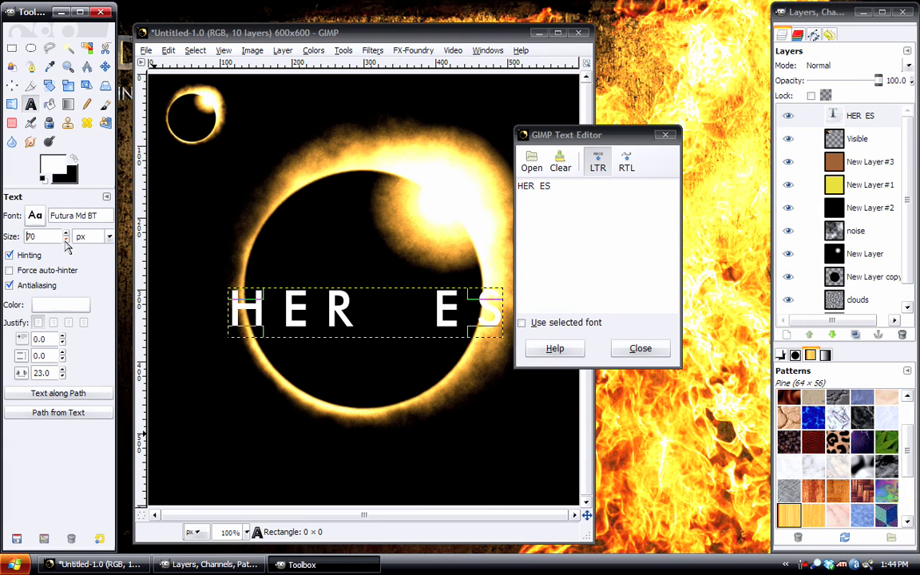
scroll(67, 243, down, 5)
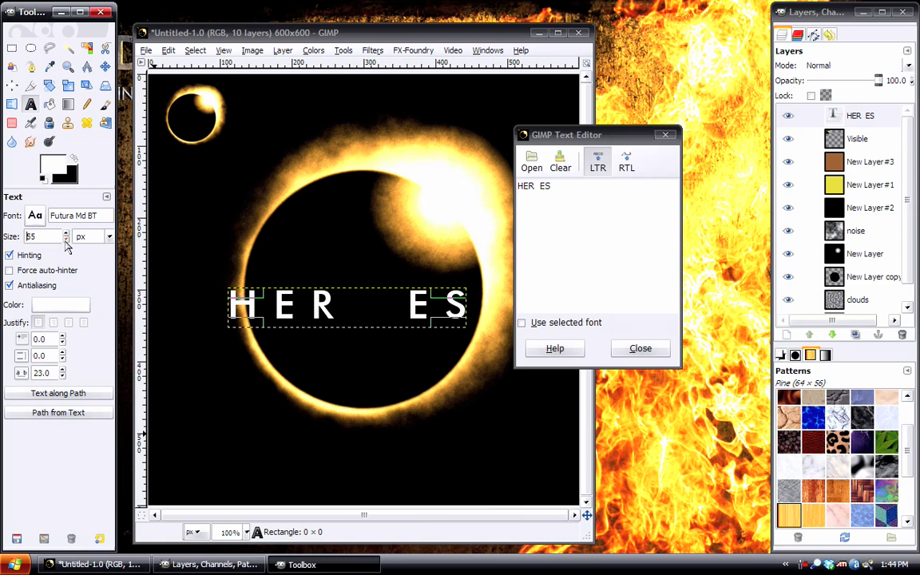
Centre the HER ES text layer horizontally and vertically on the canvas with the Align tool
click(105, 67)
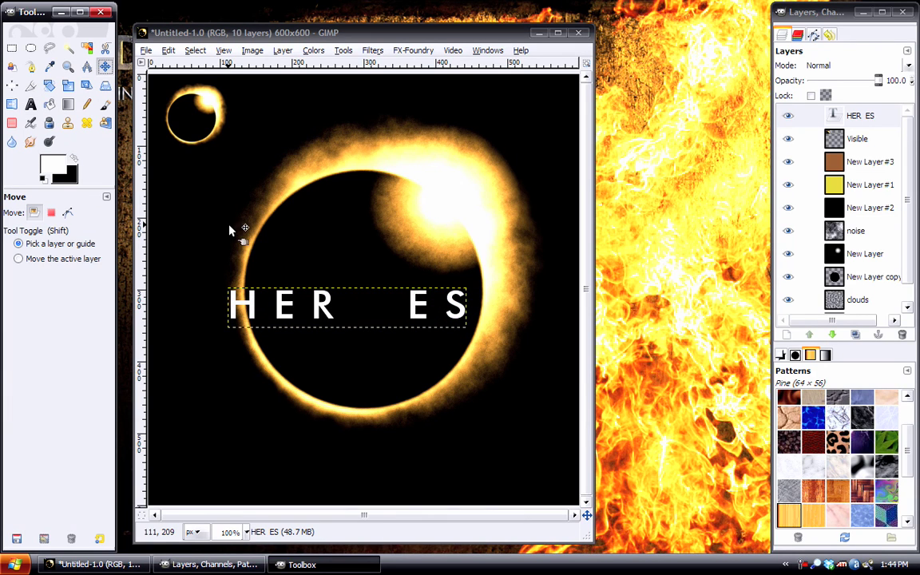
click(12, 86)
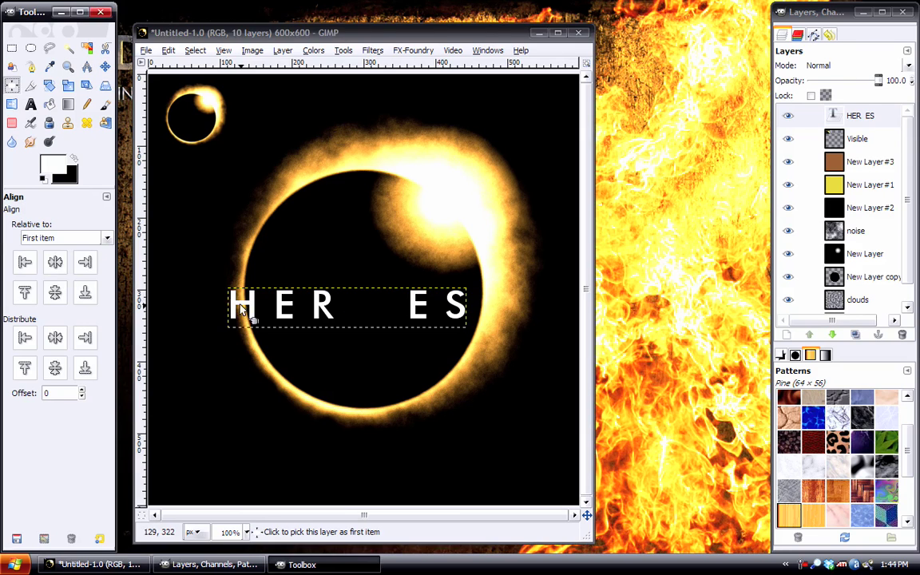
click(240, 304)
click(55, 262)
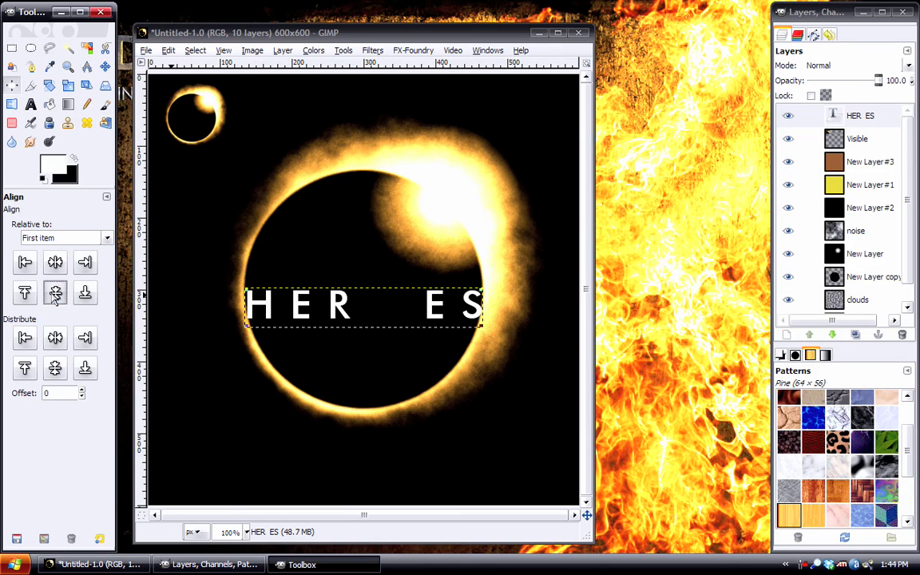
click(55, 292)
Set the small-eclipse Visible layer to Screen, raise it, and move it between HER and ES
click(105, 66)
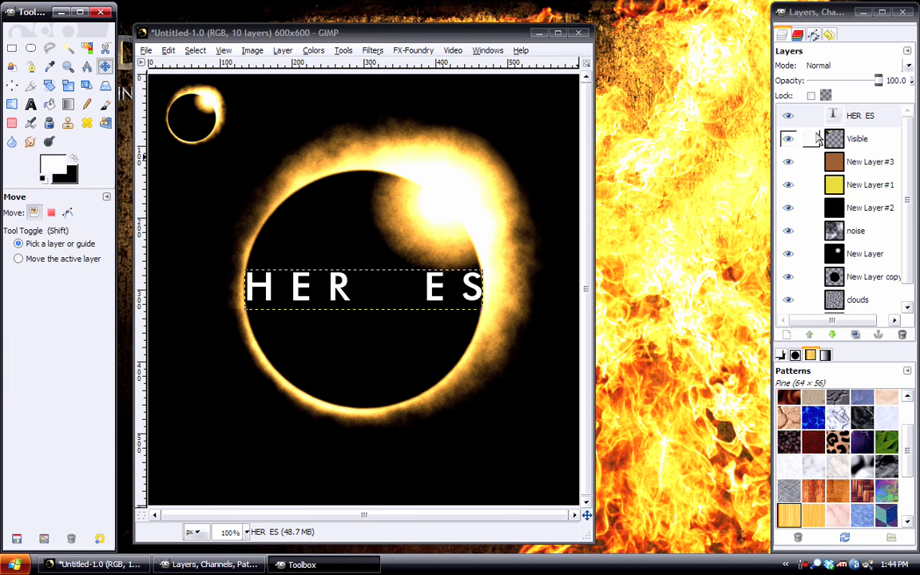
click(831, 139)
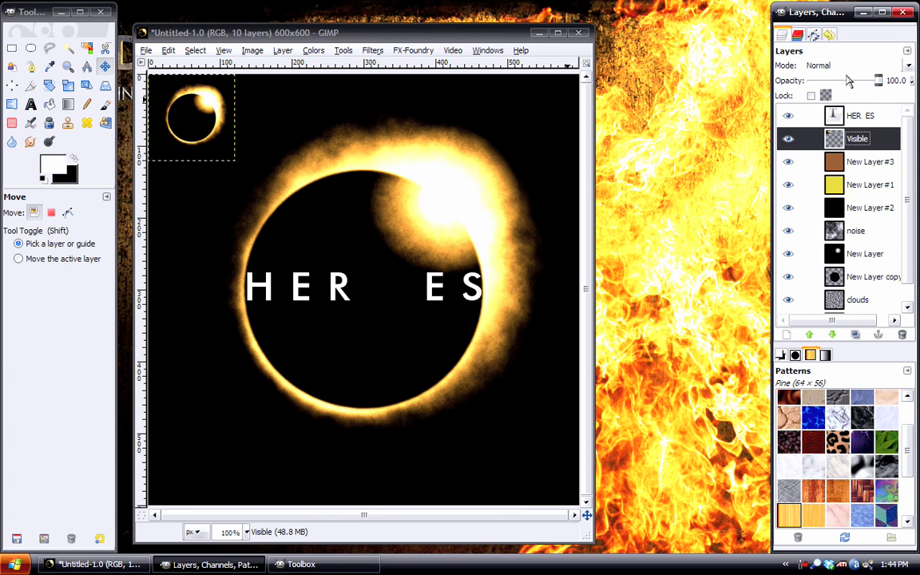
click(849, 65)
click(863, 155)
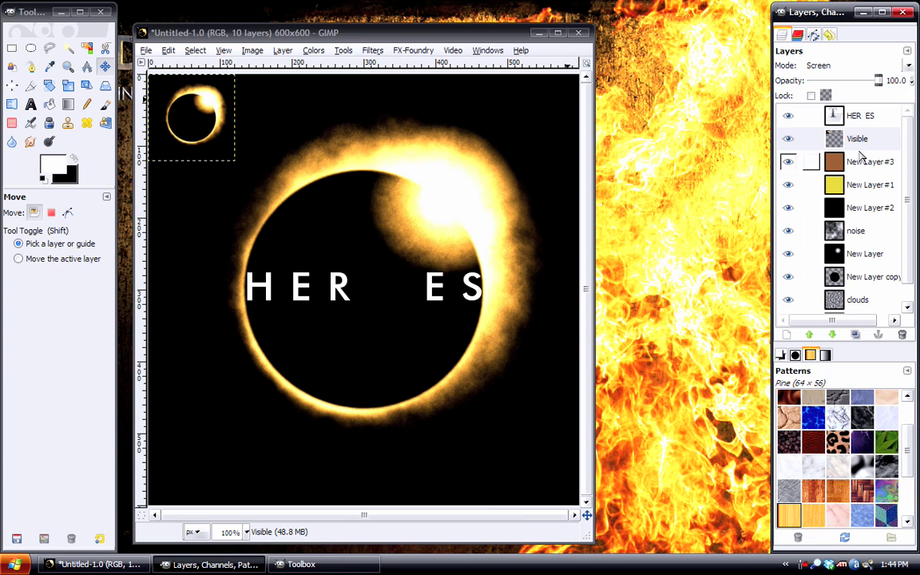
click(809, 334)
drag(200, 126, 383, 294)
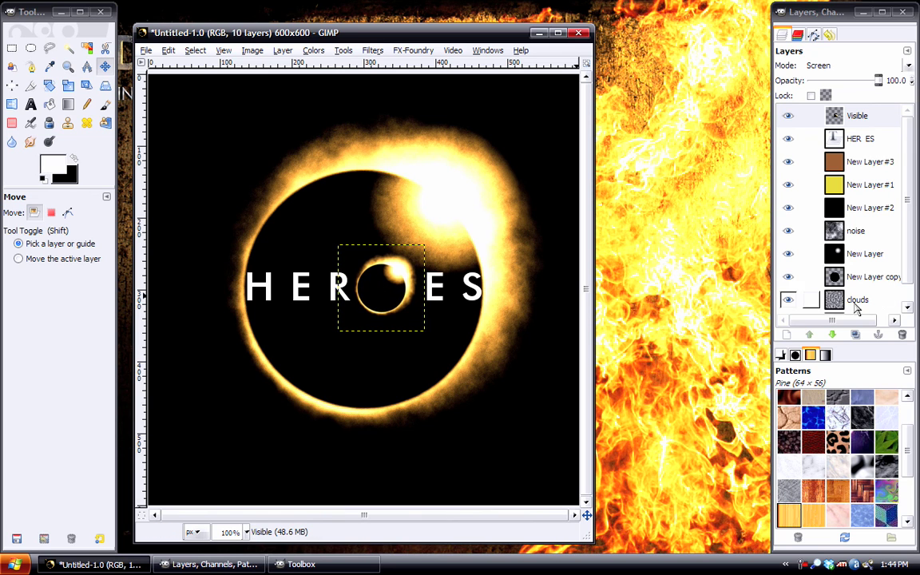
Select the Background layer and enlarge the image window around the canvas
click(909, 254)
click(876, 306)
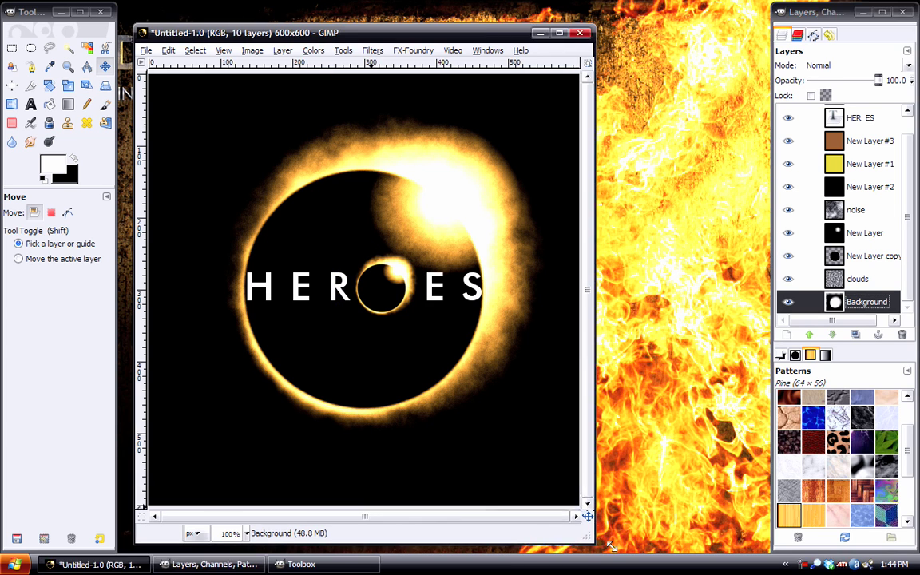
drag(594, 543, 646, 553)
mouse_move(706, 533)
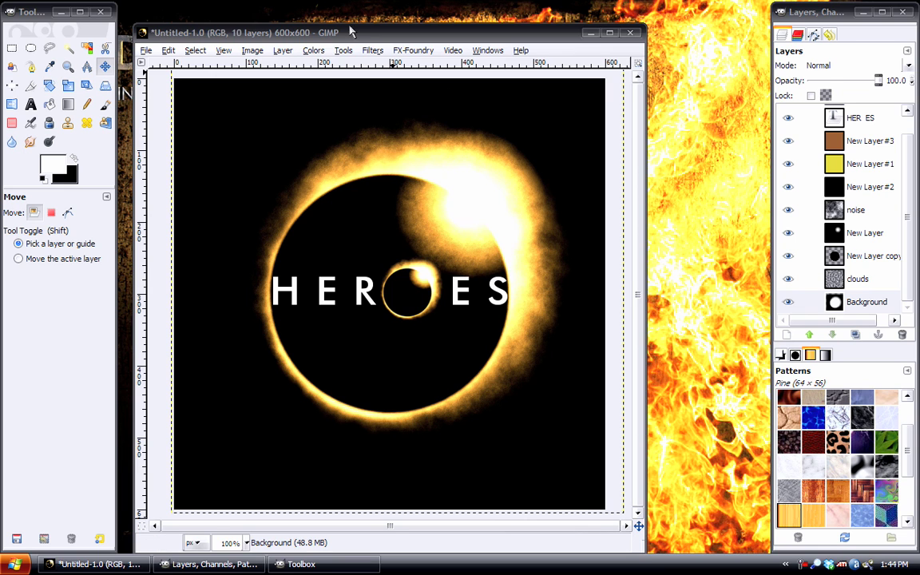
Set the brown New Layer#3 to Overlay blending so the glow turns paler gold
drag(340, 33, 343, 18)
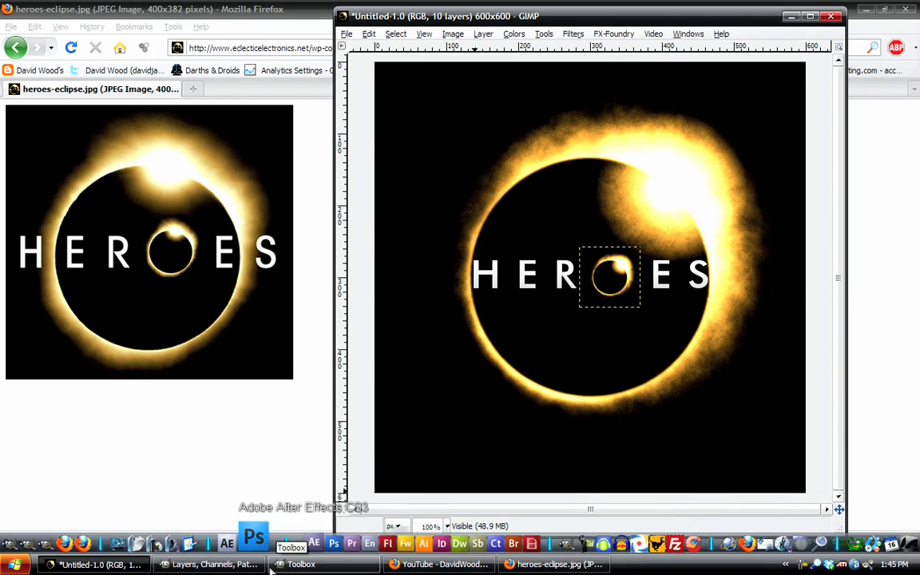
click(209, 564)
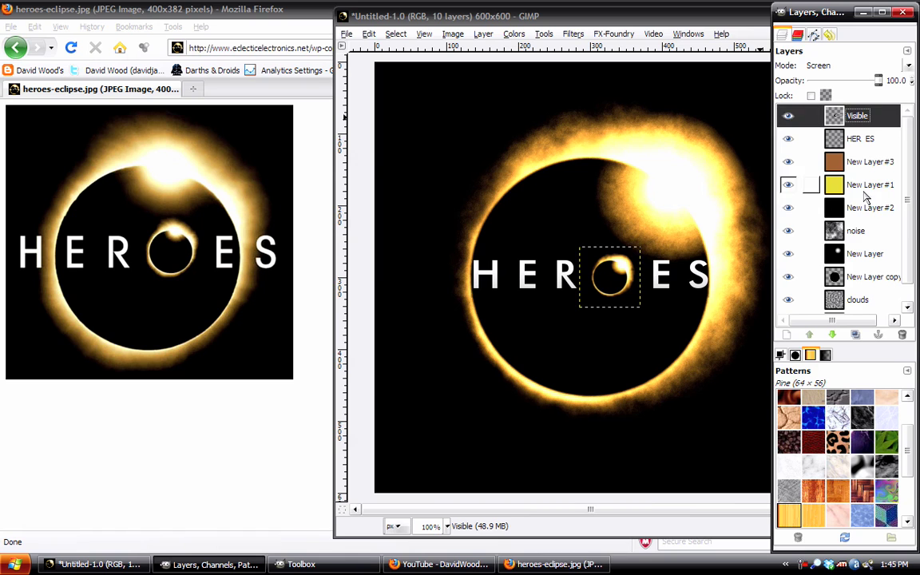
click(865, 190)
click(867, 162)
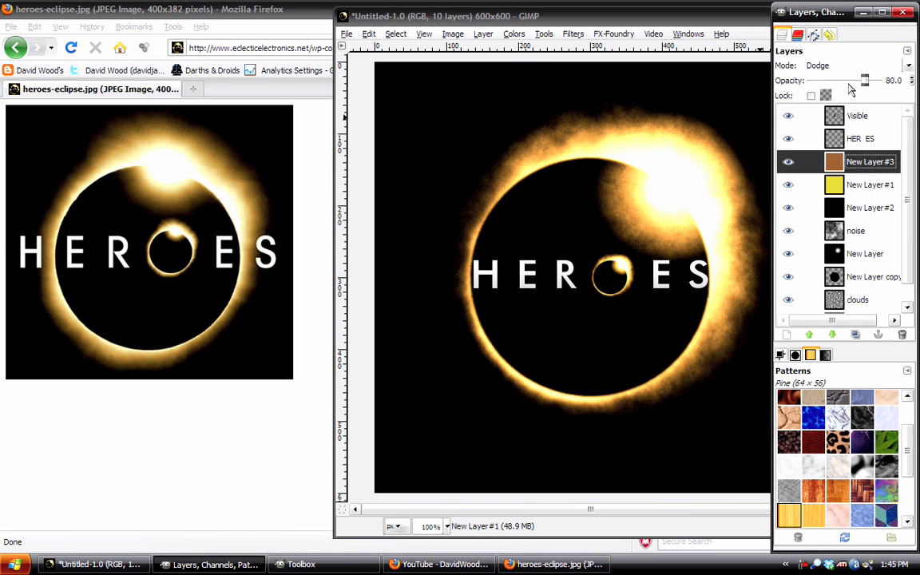
click(834, 67)
click(807, 166)
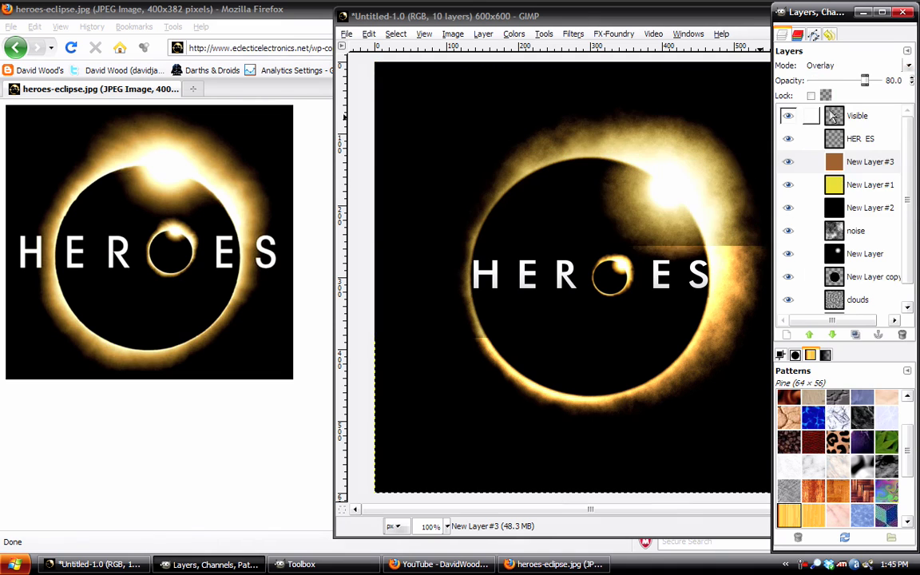
Try Addition and Normal on the glow New Layer, return it to Screen, and bring up the Firefox reference
click(799, 254)
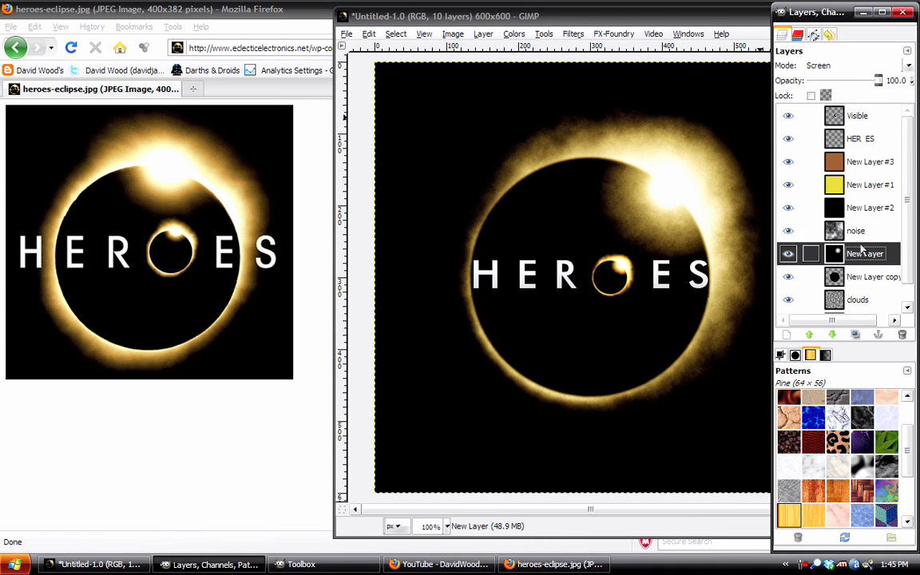
click(799, 230)
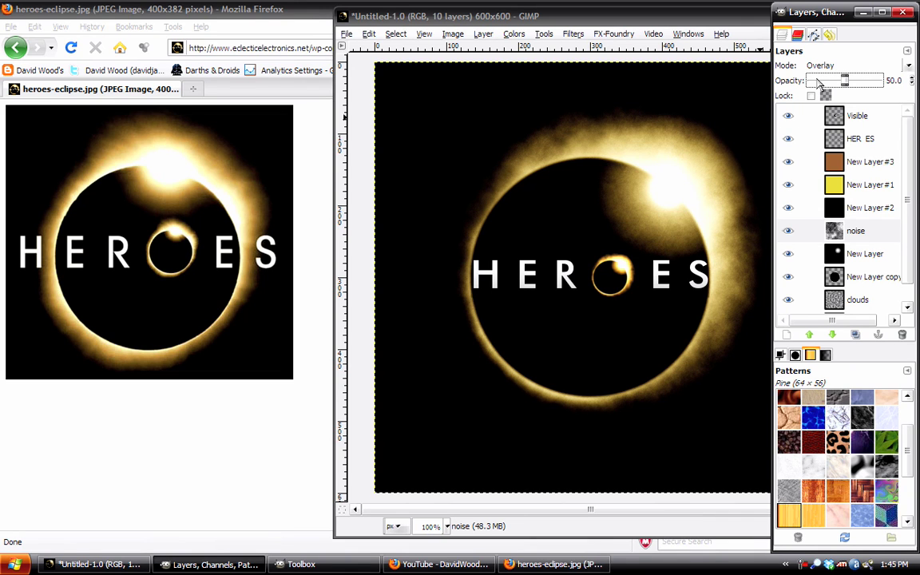
click(798, 254)
click(842, 66)
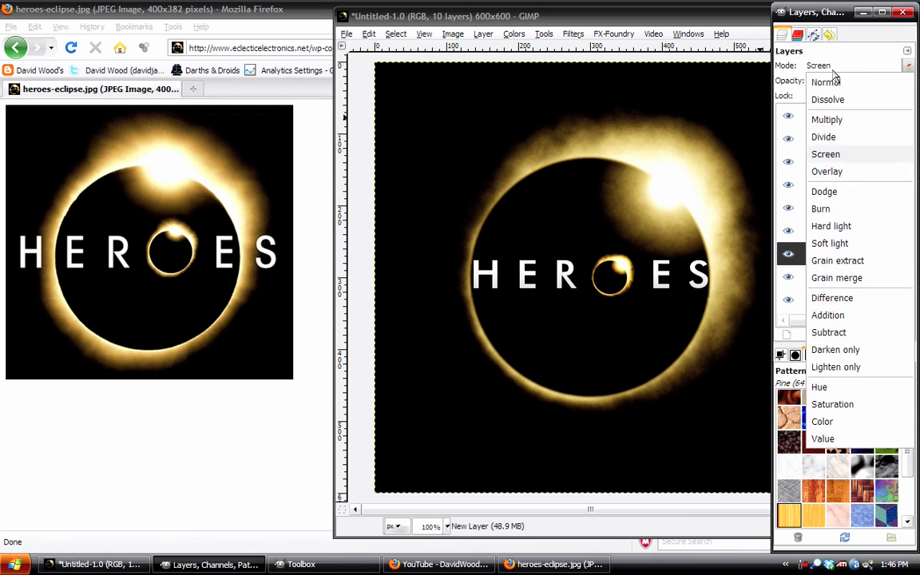
click(847, 314)
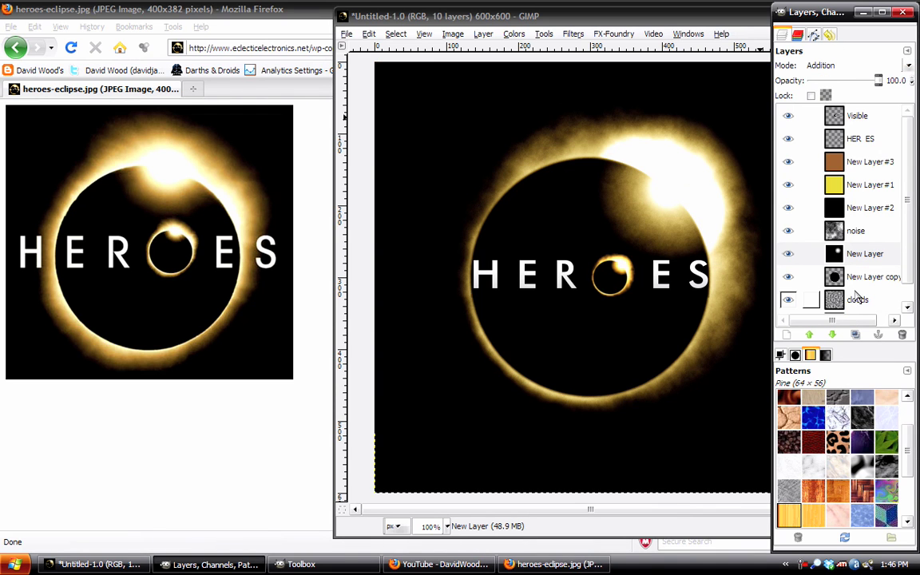
click(842, 65)
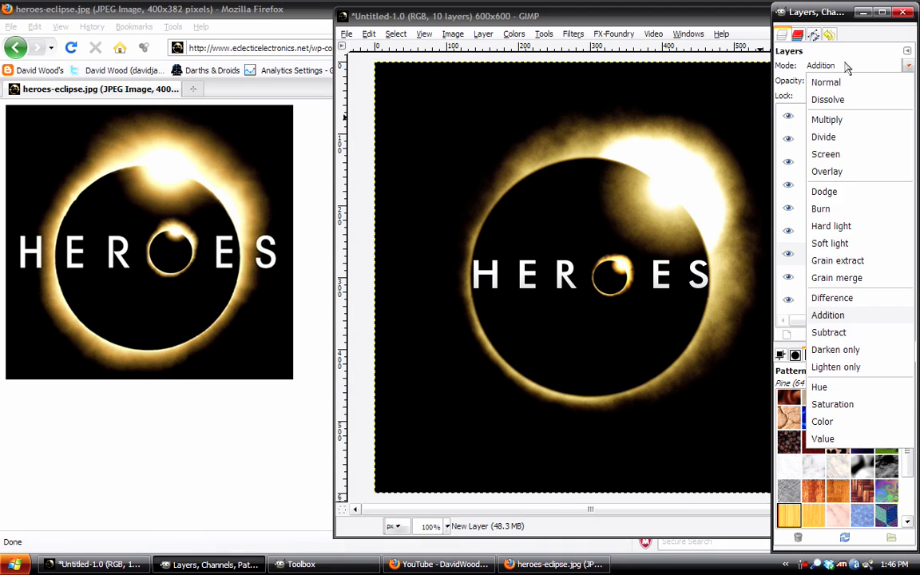
click(807, 313)
click(857, 142)
click(842, 66)
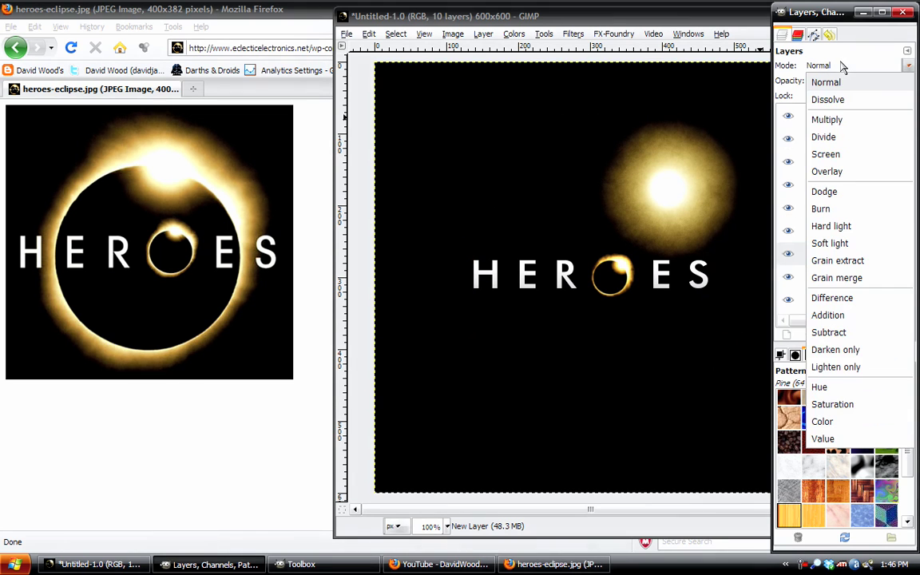
click(855, 156)
drag(615, 19, 515, 16)
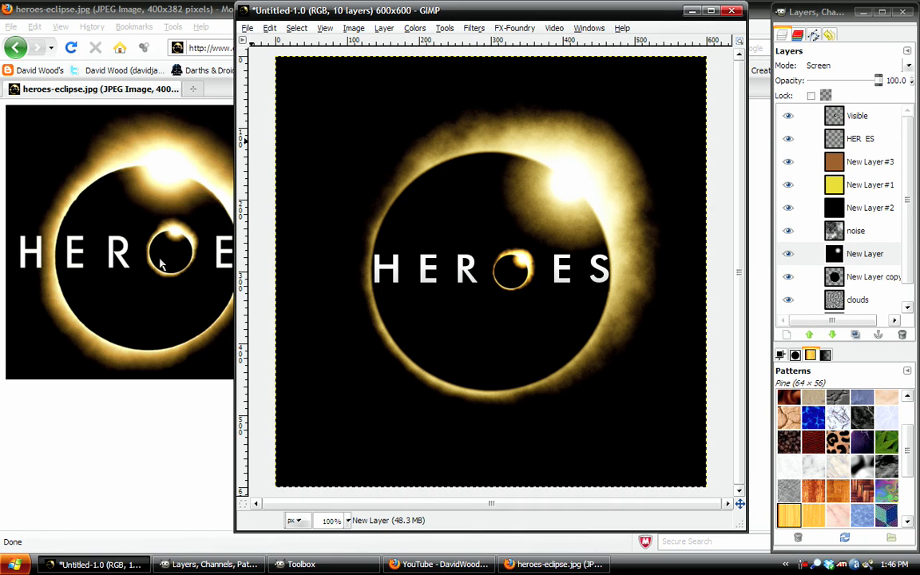
click(126, 270)
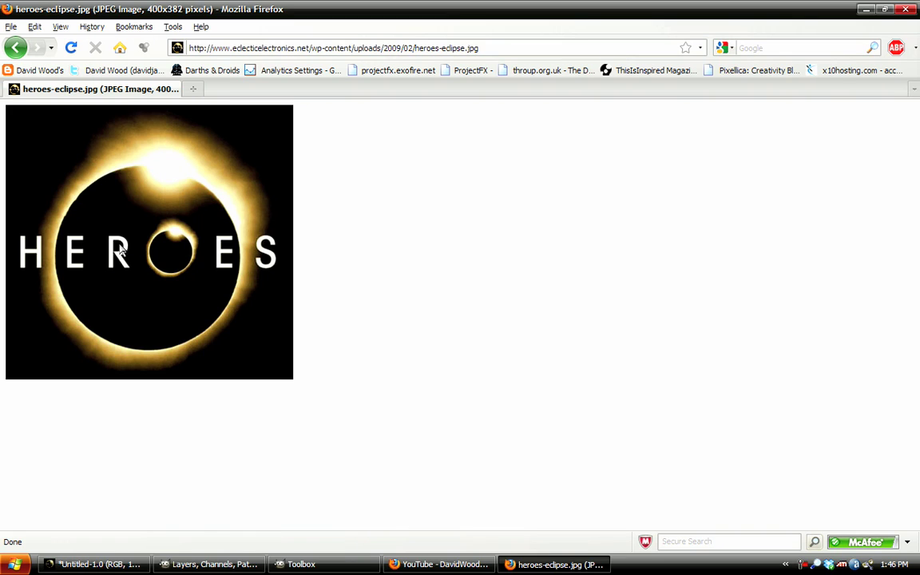
Close the Firefox reference and YouTube windows, leaving the GIMP HEROES image repositioned on screen
click(905, 9)
drag(515, 16, 447, 18)
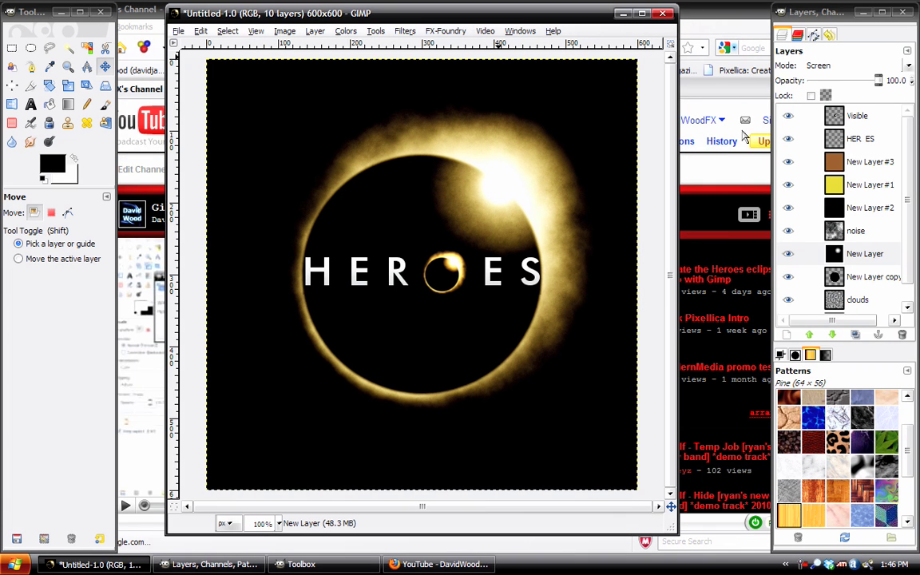
click(719, 10)
click(903, 10)
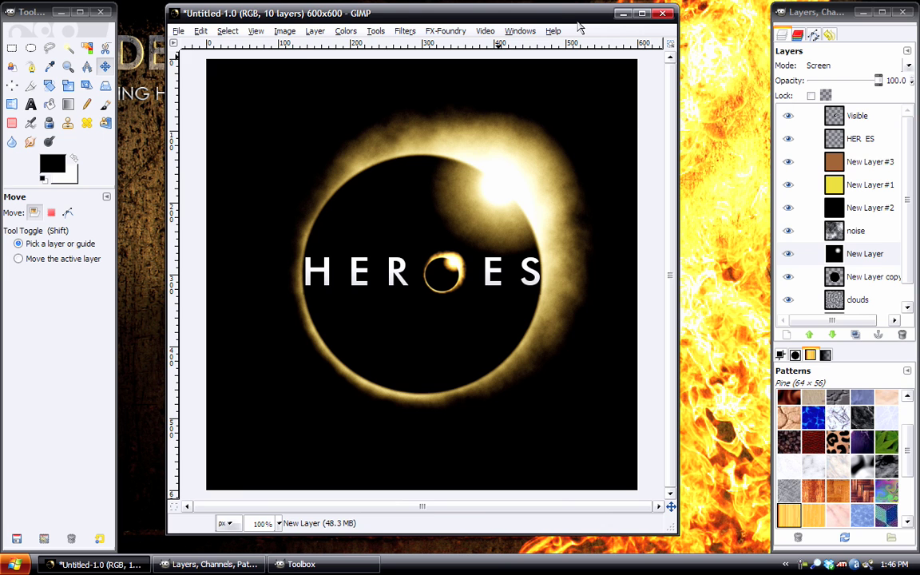
drag(574, 17, 570, 28)
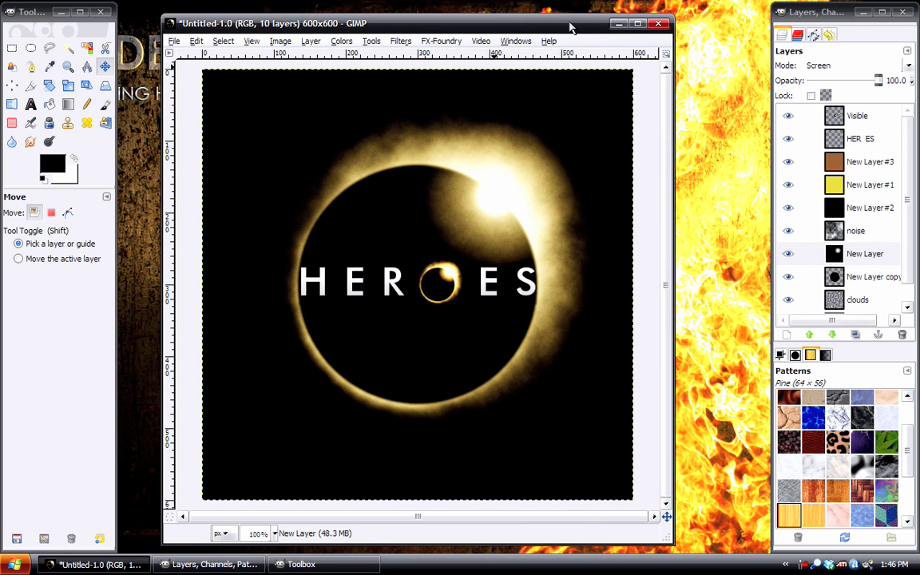